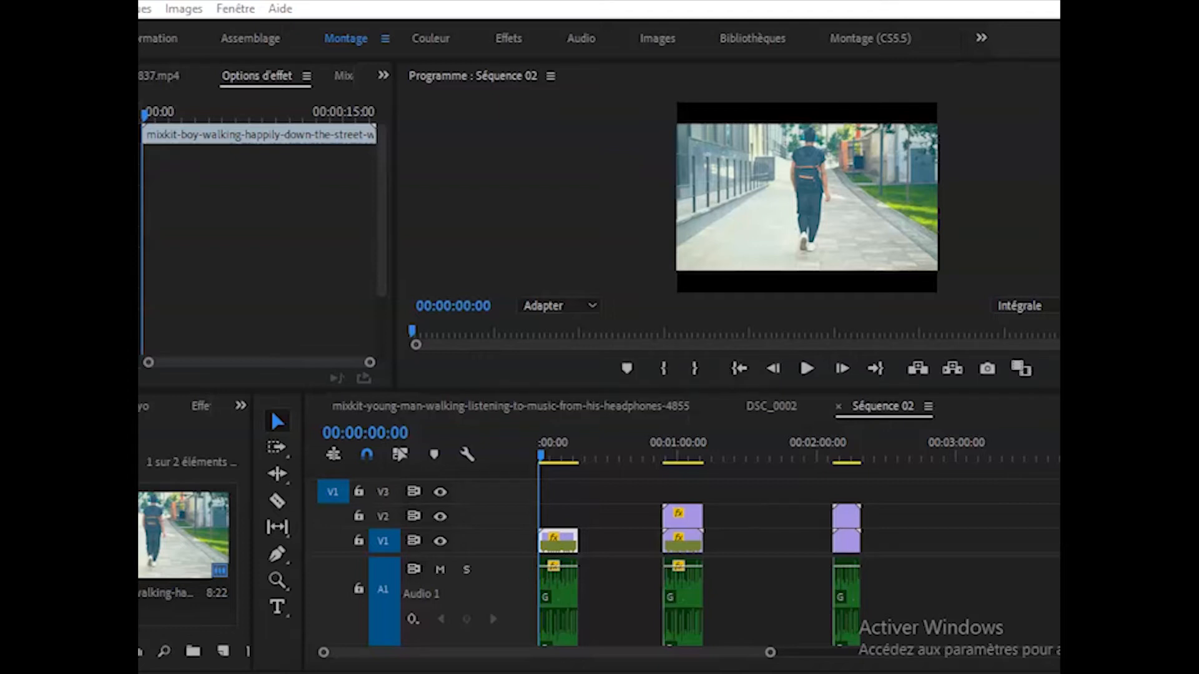
- Save the project and play the first walking clip with its audio from the start to the end
key(ctrl+s)
drag(771, 651, 624, 669)
mouse_move(477, 658)
mouse_down()
mouse_move(506, 656)
mouse_move(485, 659)
mouse_up()
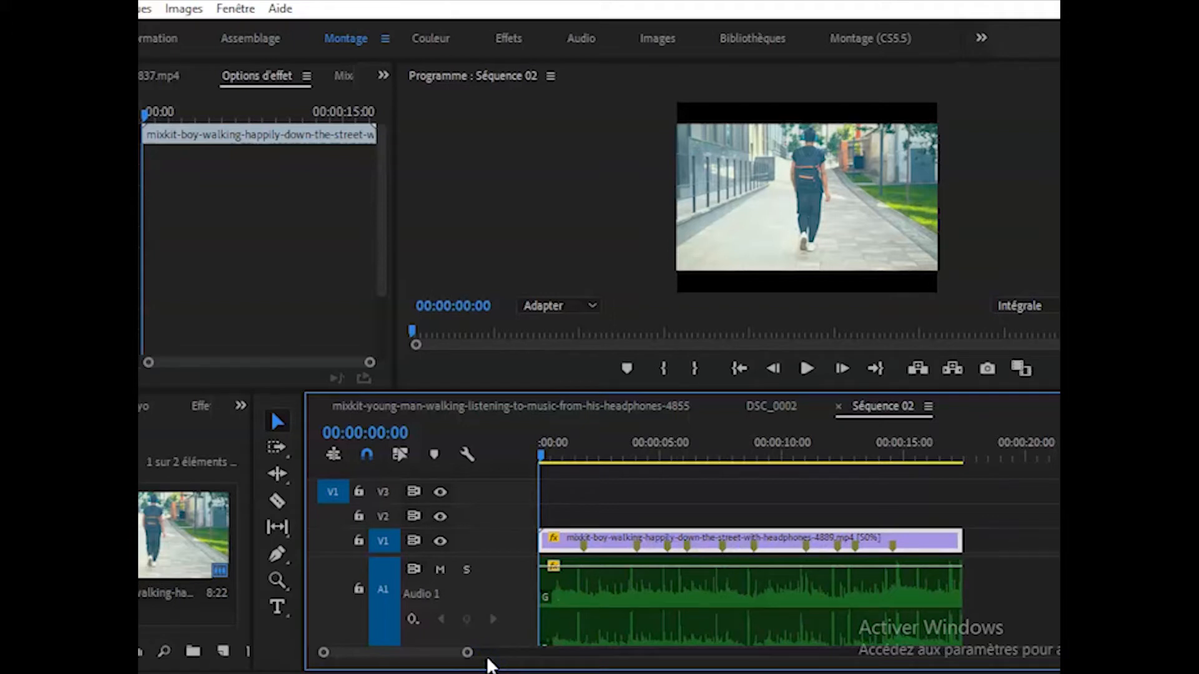
key(space)
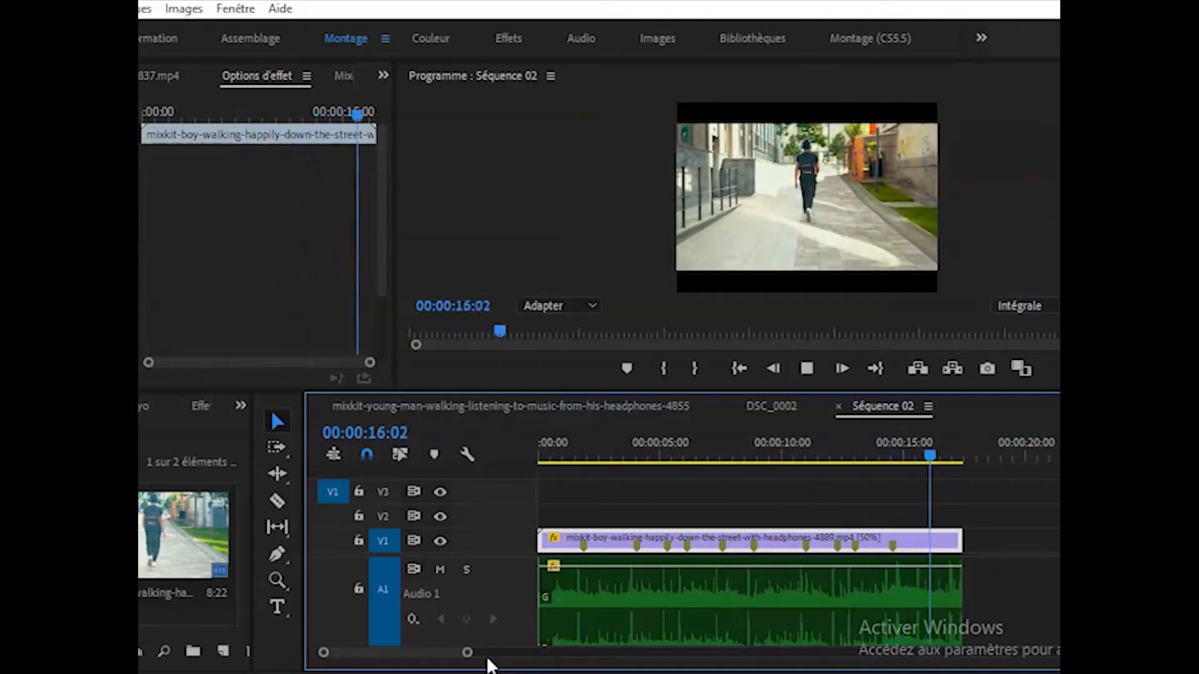
key(space)
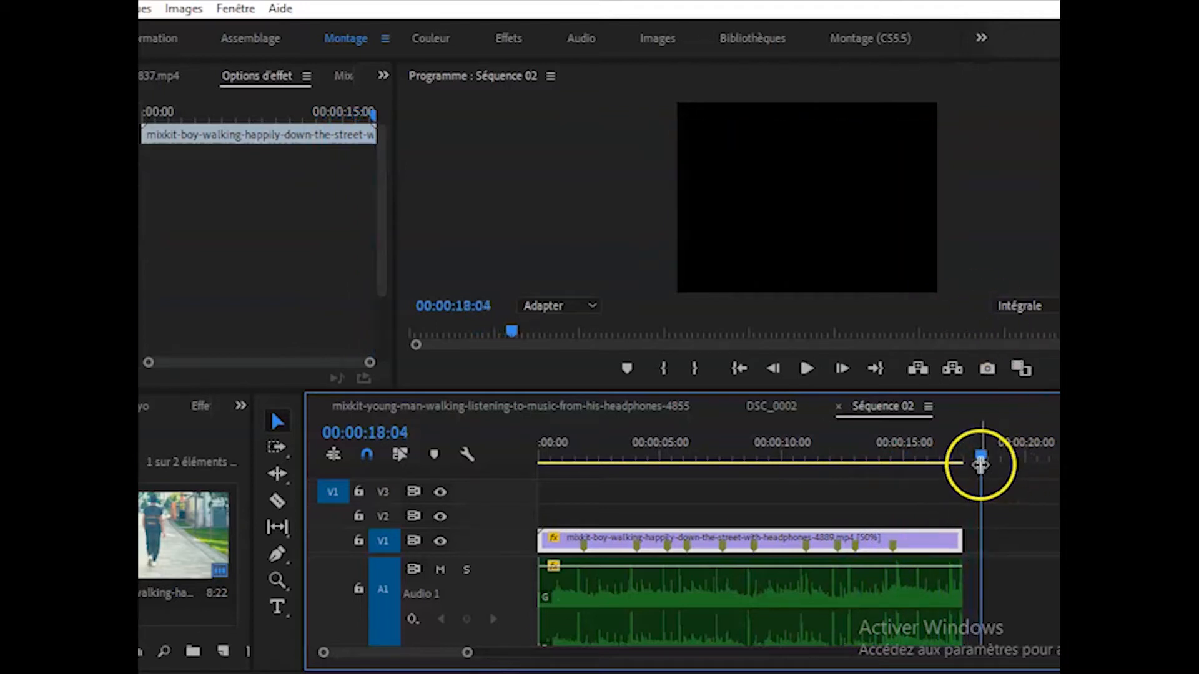
- Replay the opening seconds of the sequence from the start to check the first markers against the audio
drag(980, 463, 528, 519)
key(space)
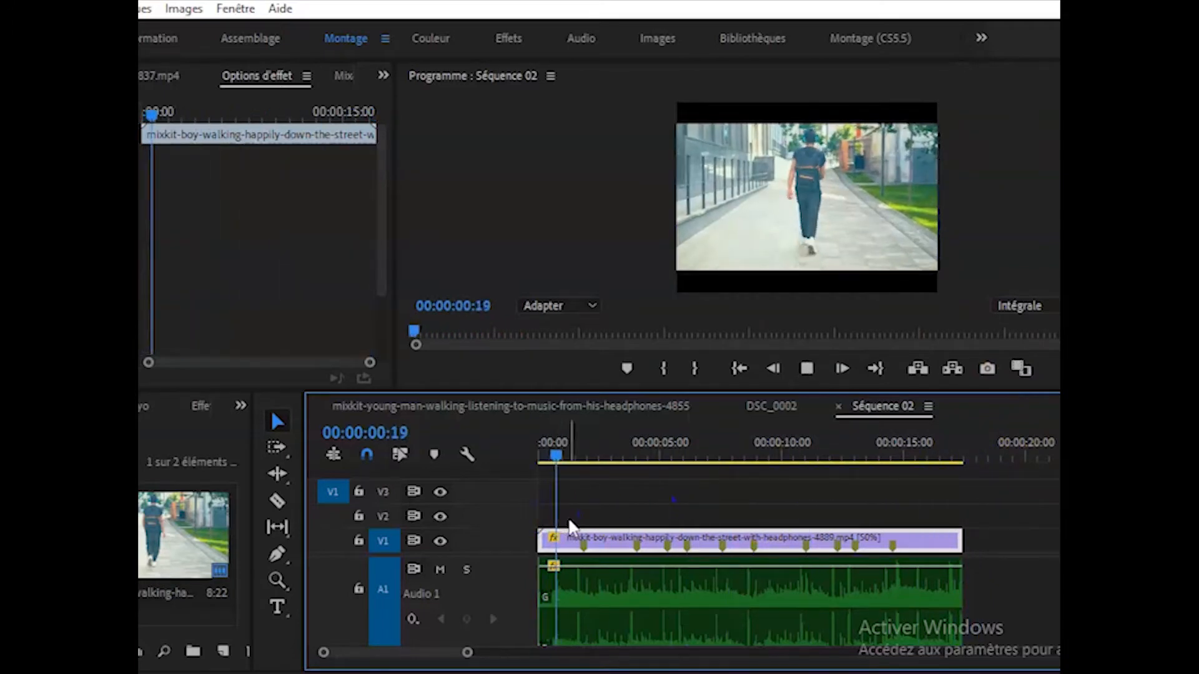
click(605, 482)
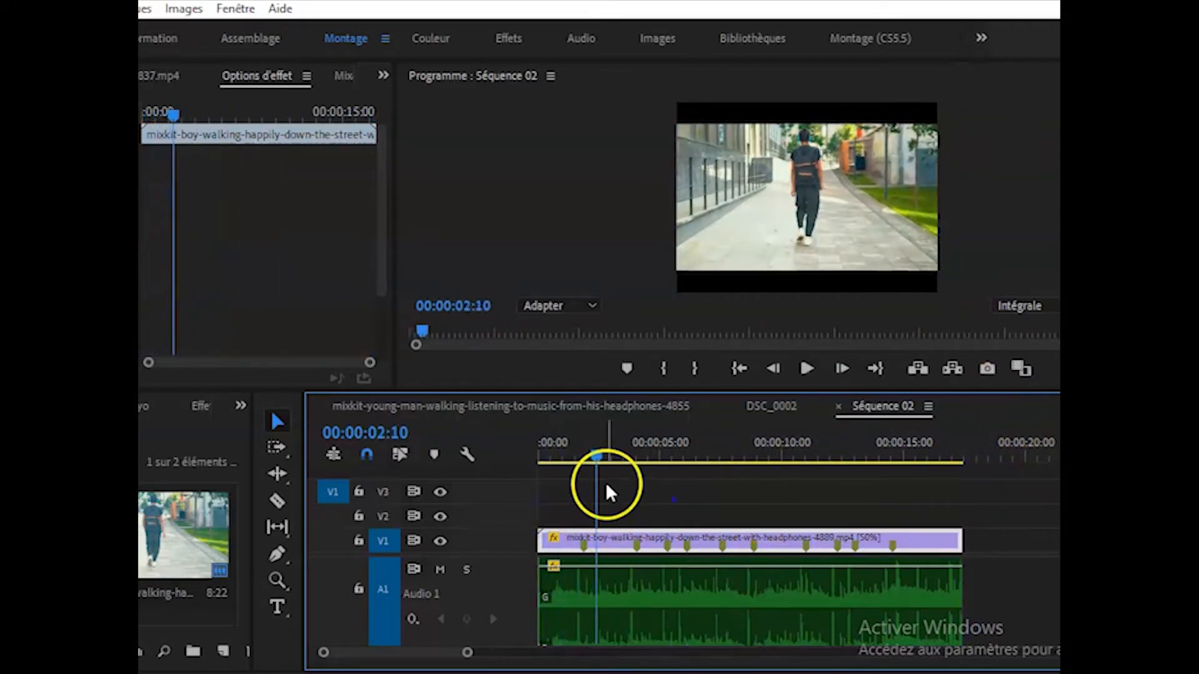
click(575, 474)
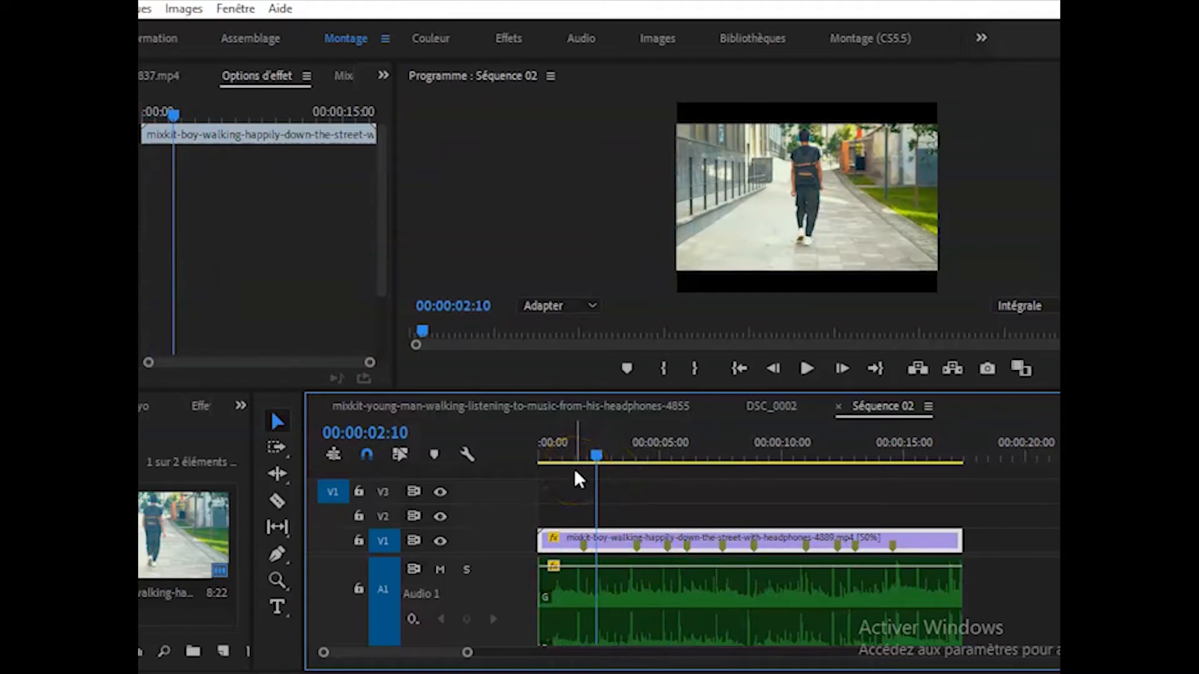
drag(594, 459, 527, 480)
key(space)
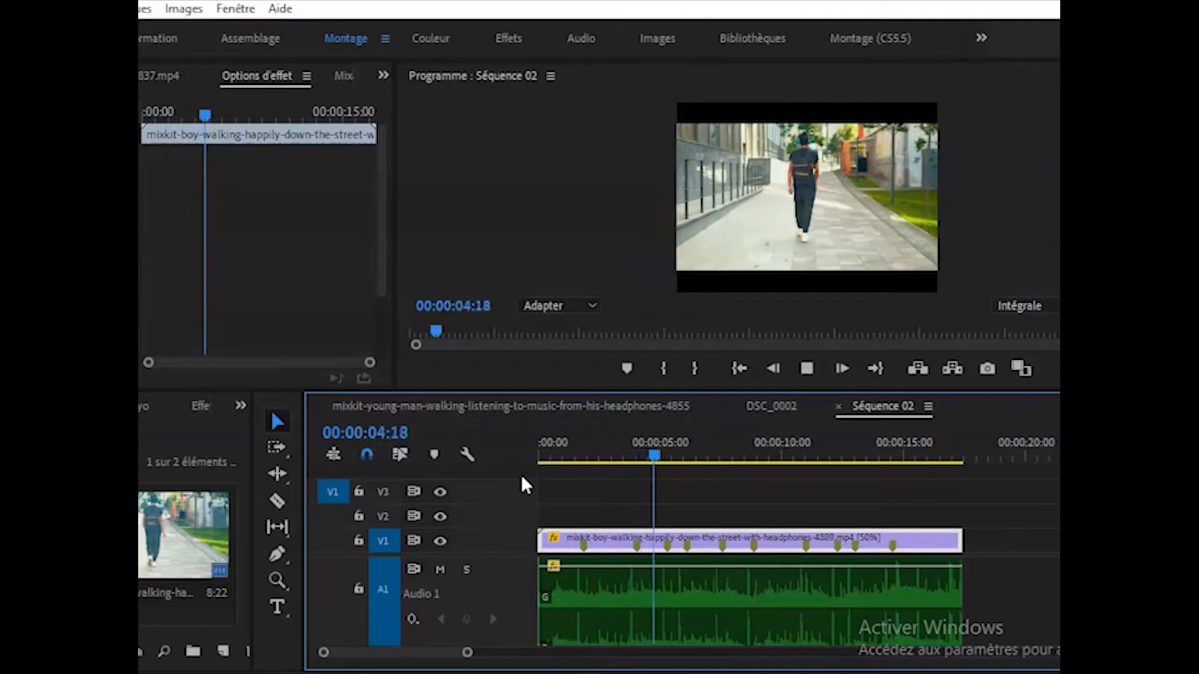
key(space)
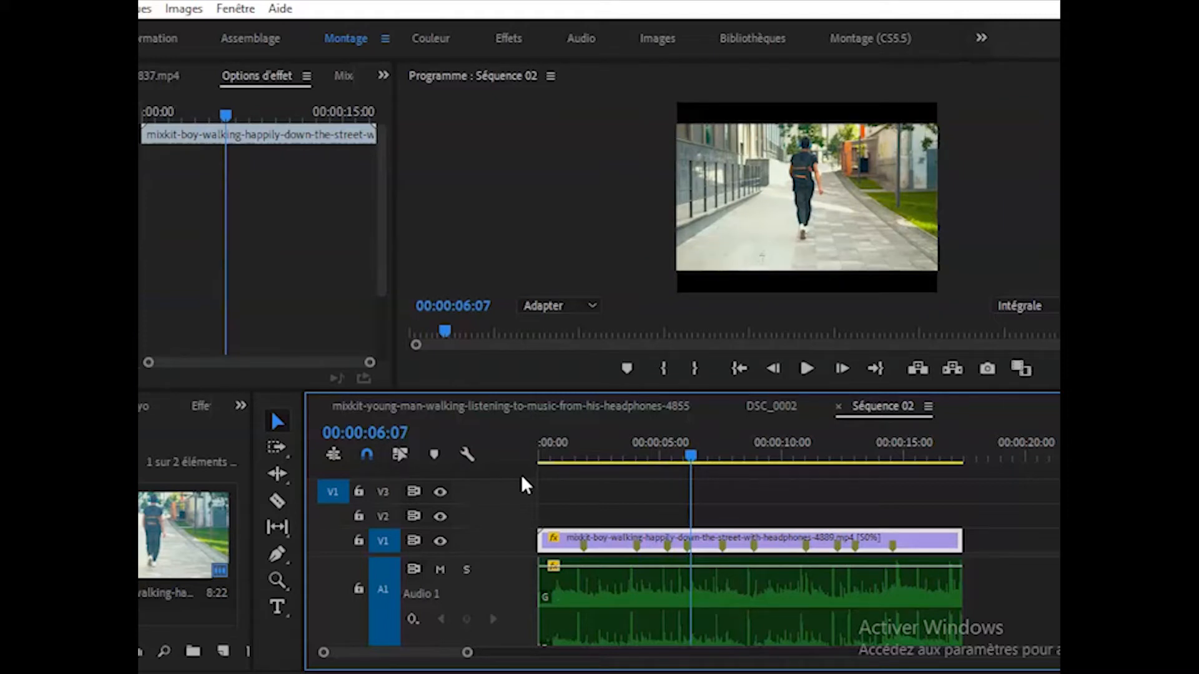
- Play on through the walking clip up to its last marker, and return to 00:00:02:00
drag(680, 466, 575, 476)
key(space)
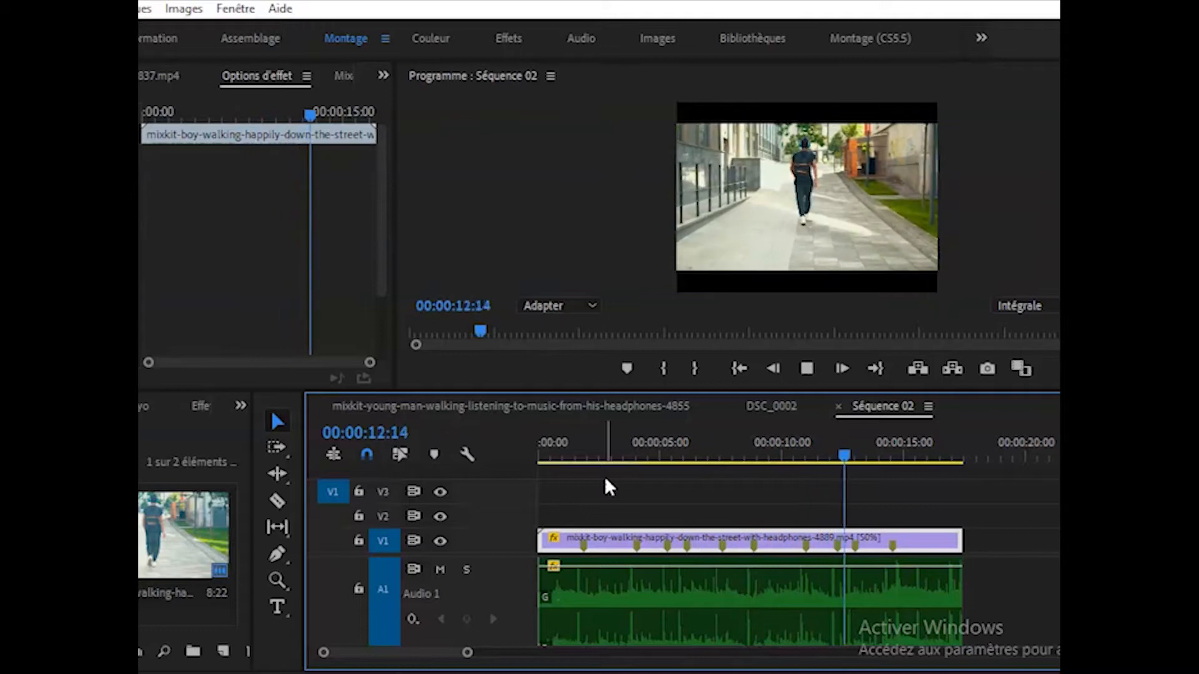
click(677, 481)
click(901, 460)
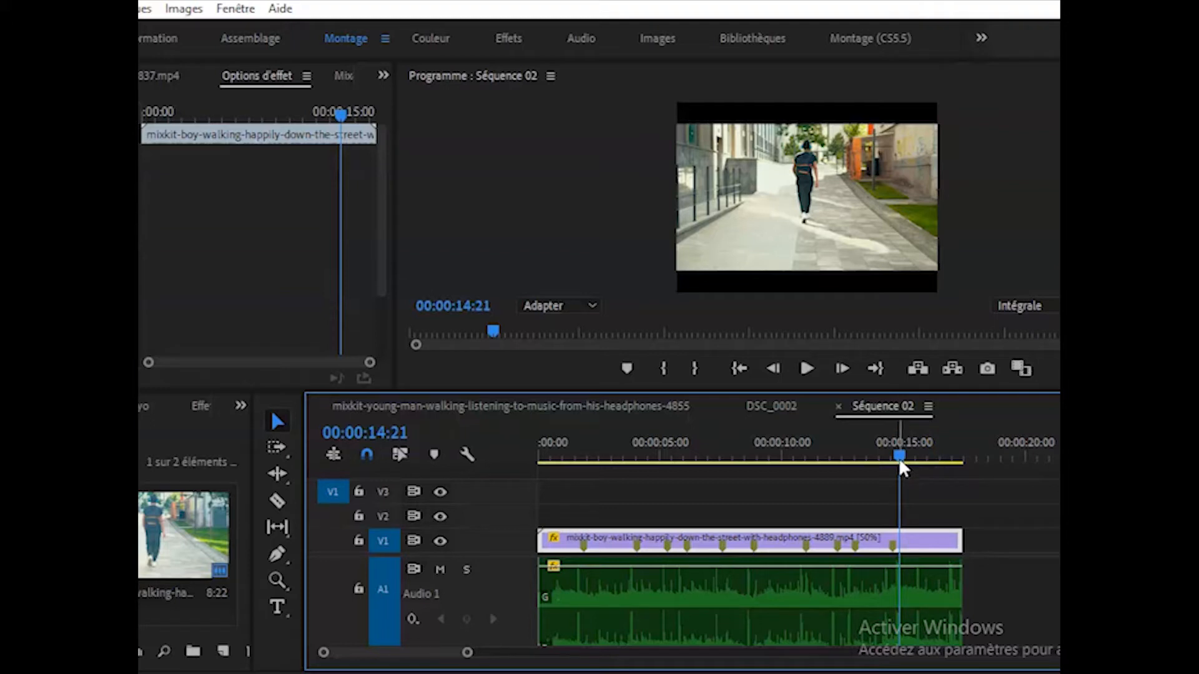
drag(899, 462, 580, 493)
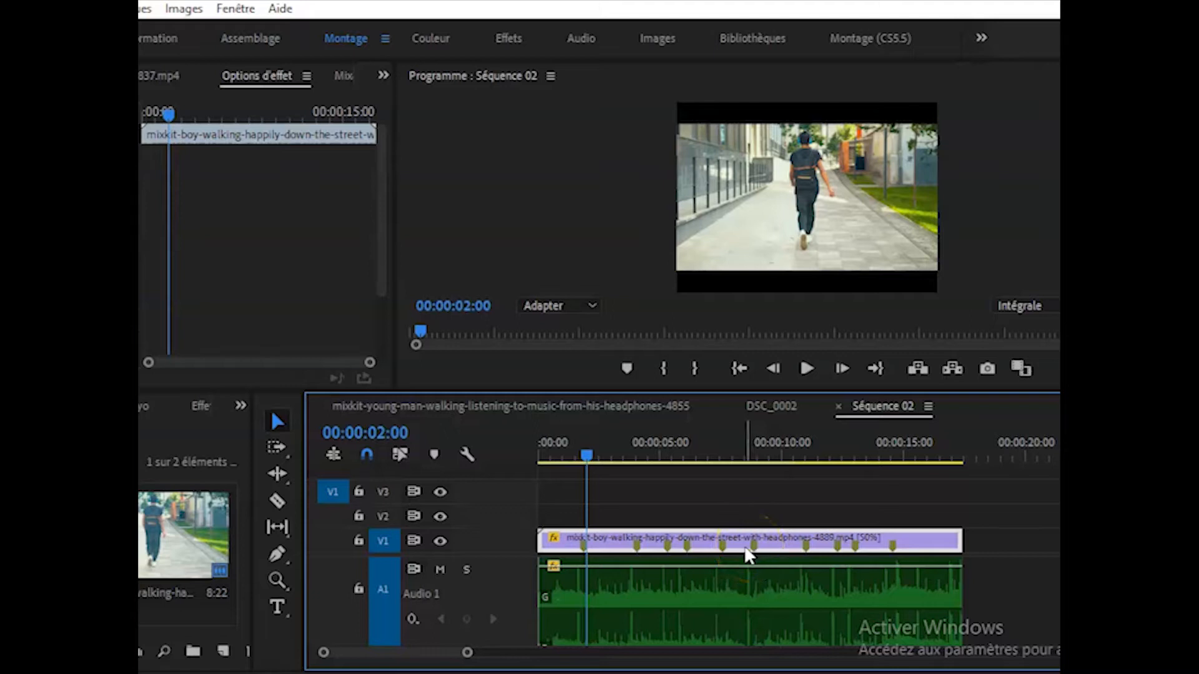
click(674, 531)
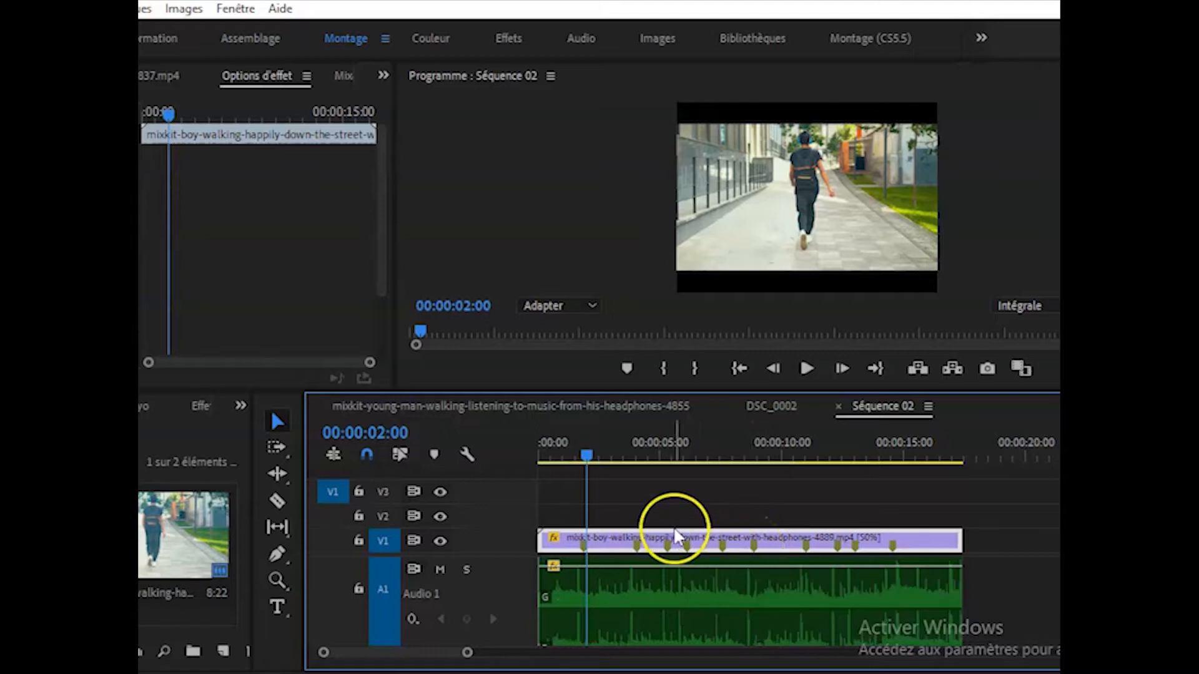
click(585, 463)
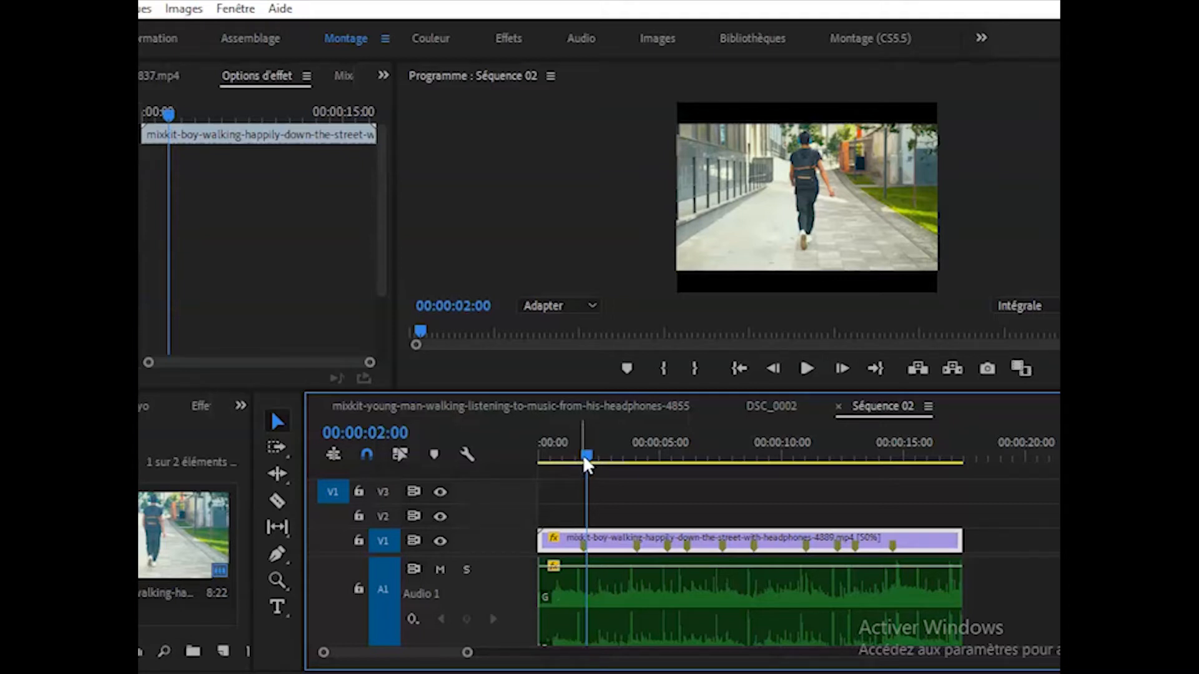
drag(585, 461, 609, 461)
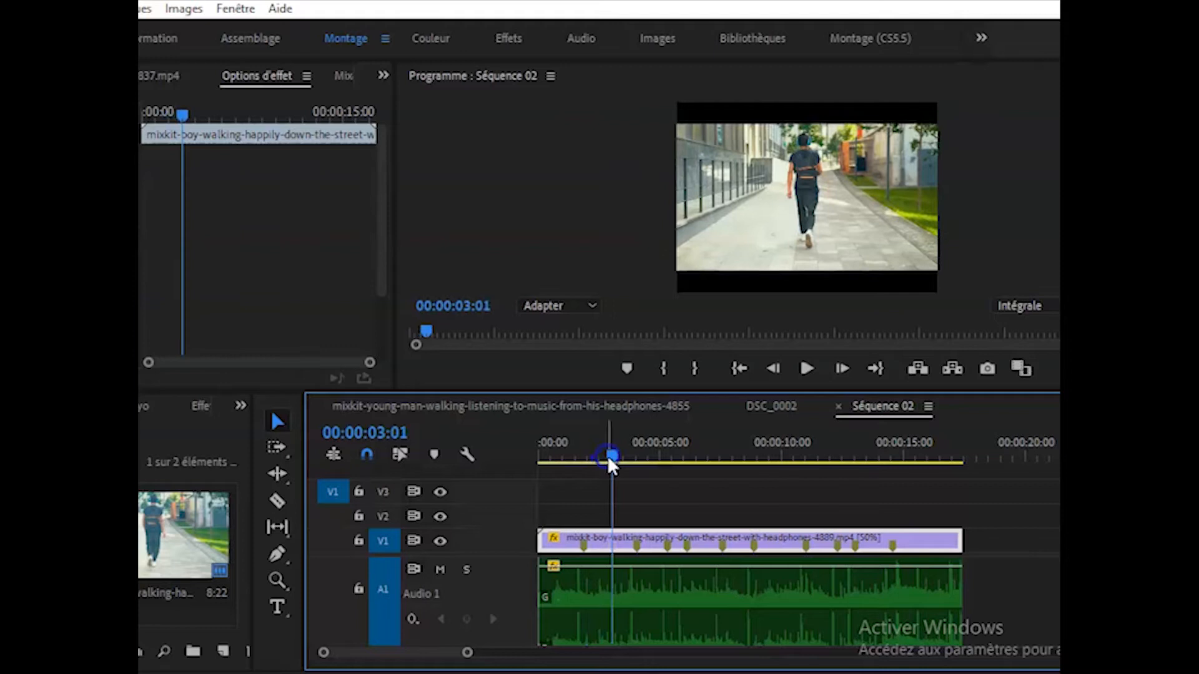
ctrl+click(613, 545)
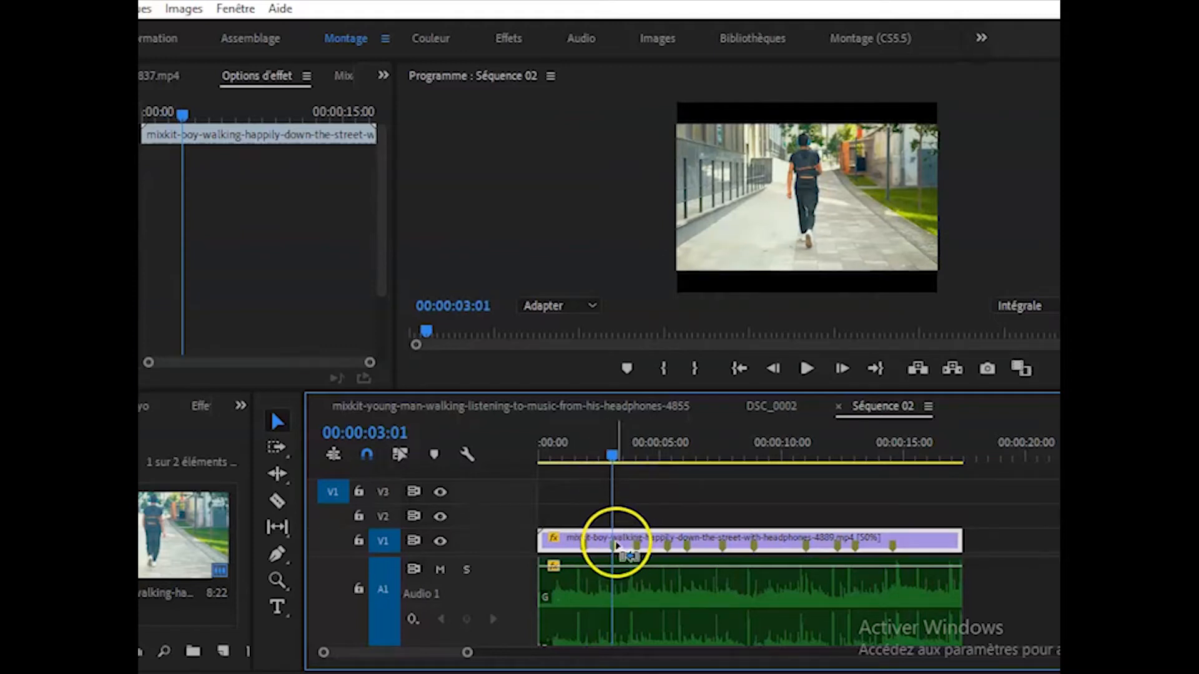
drag(612, 456, 590, 468)
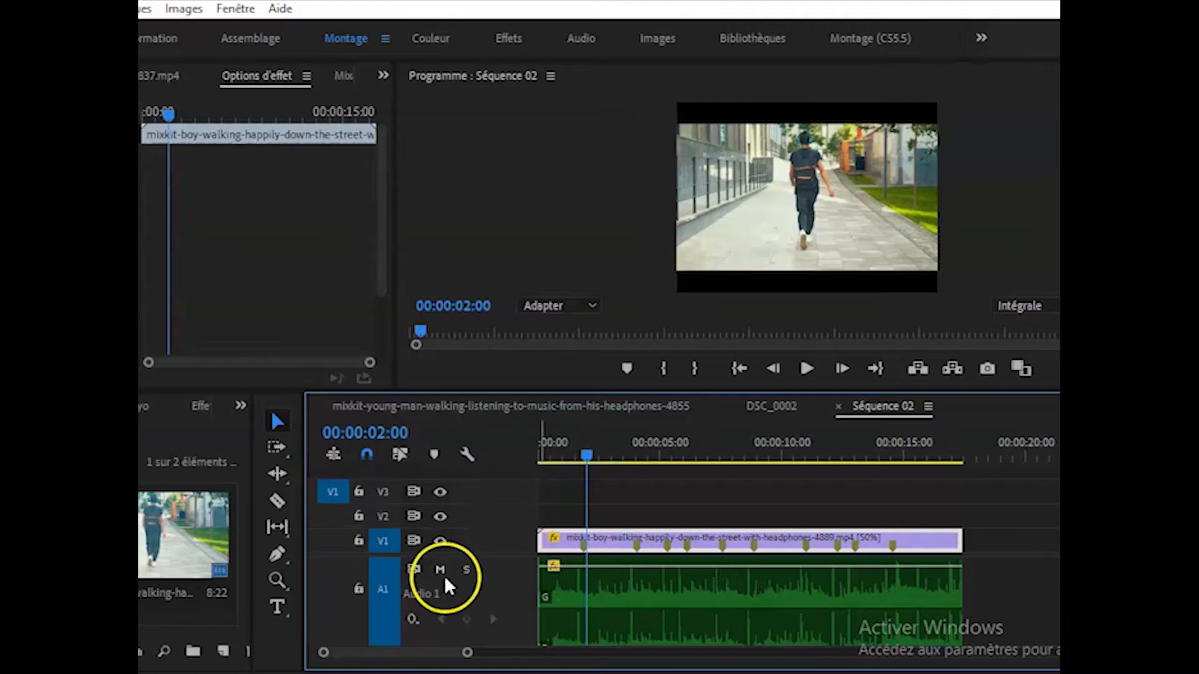
- Split the walking clip on V1 at its first marker, around 00:00:02:00, using the Razor tool
click(276, 501)
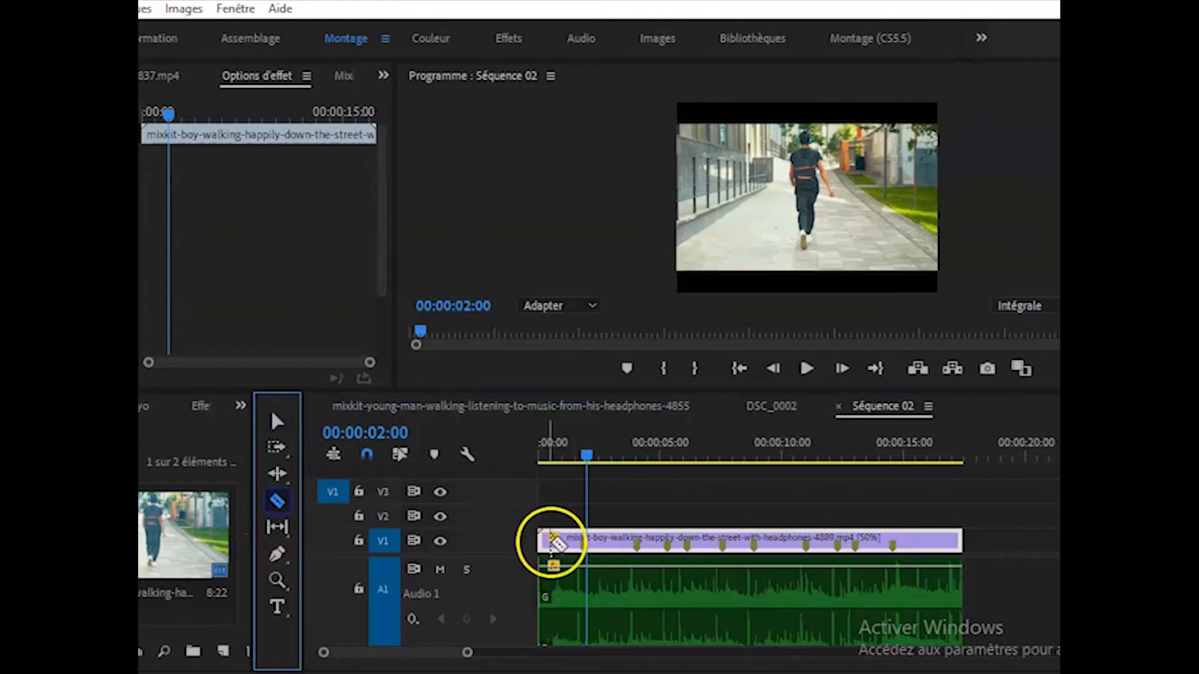
drag(587, 456, 560, 458)
key(space)
key(space)
key(space)
click(586, 538)
- Split the walking clip at its second and third markers, at 00:00:04:01 and 00:00:05:07
key(space)
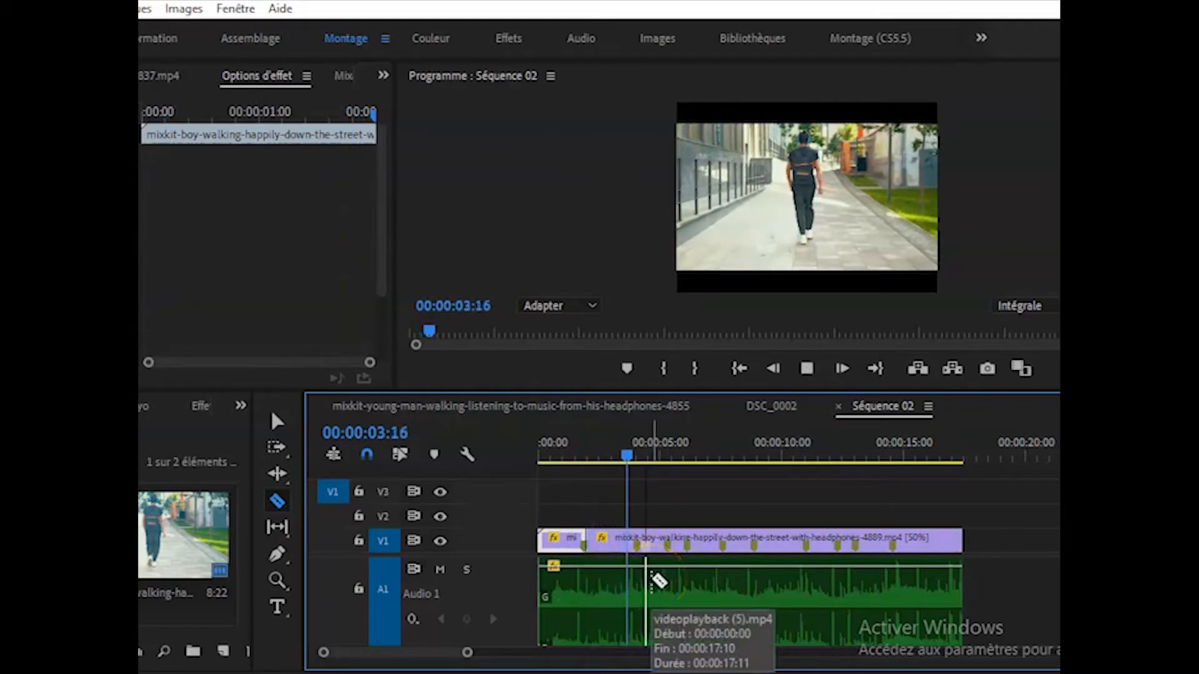
key(space)
click(638, 545)
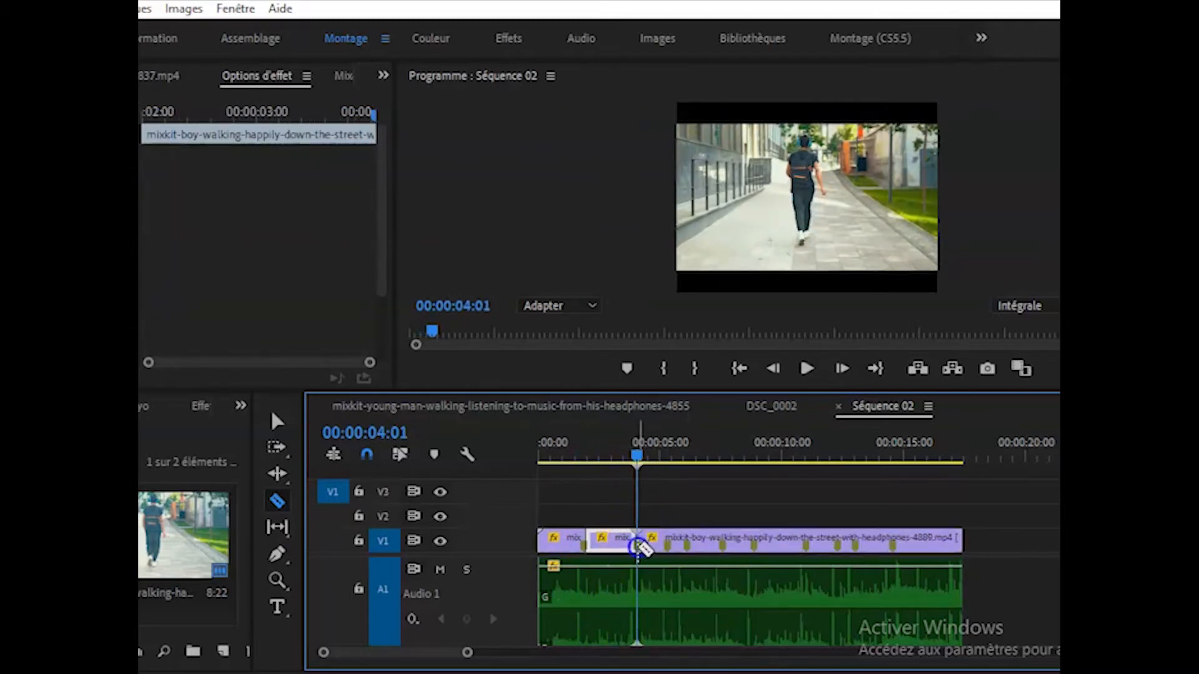
key(space)
click(670, 569)
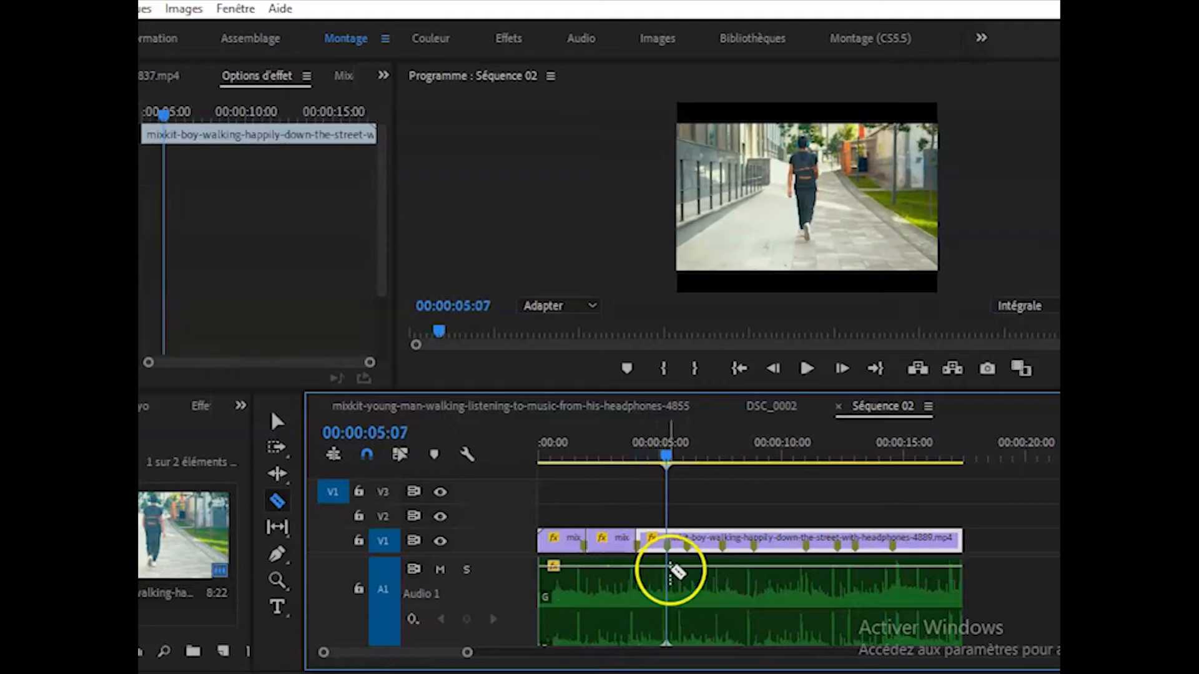
click(668, 551)
- Split the walking clip at its fourth marker and at its fifth marker, at 00:00:07:13
key(space)
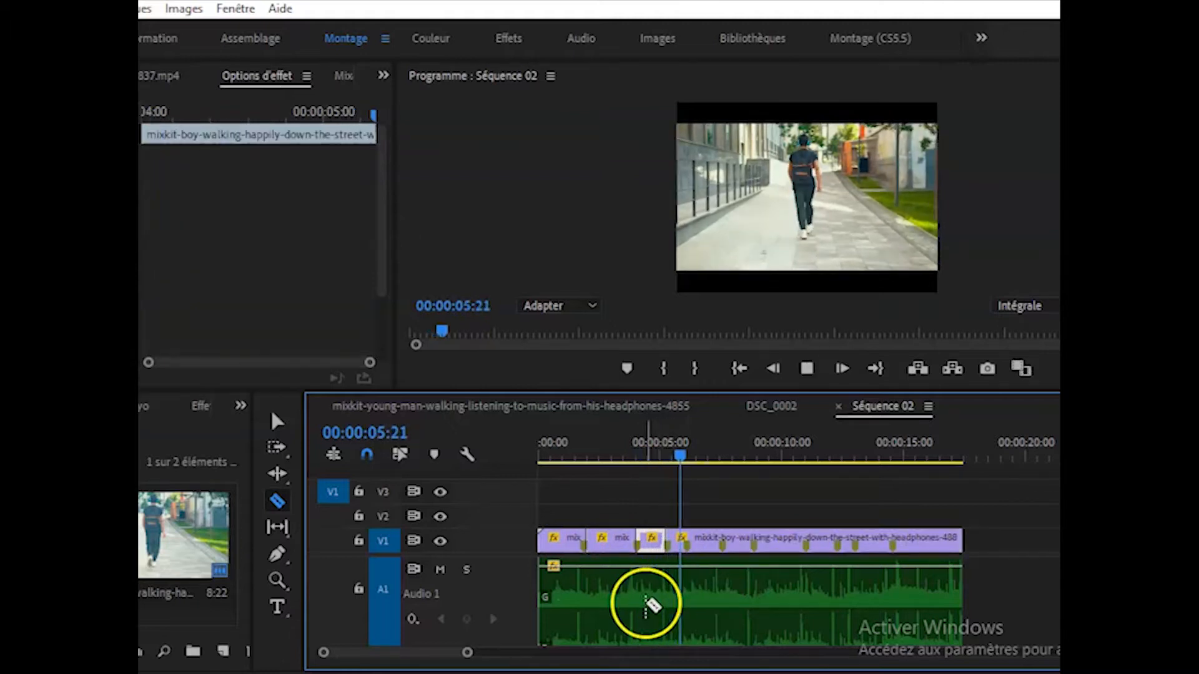
key(space)
click(685, 541)
key(space)
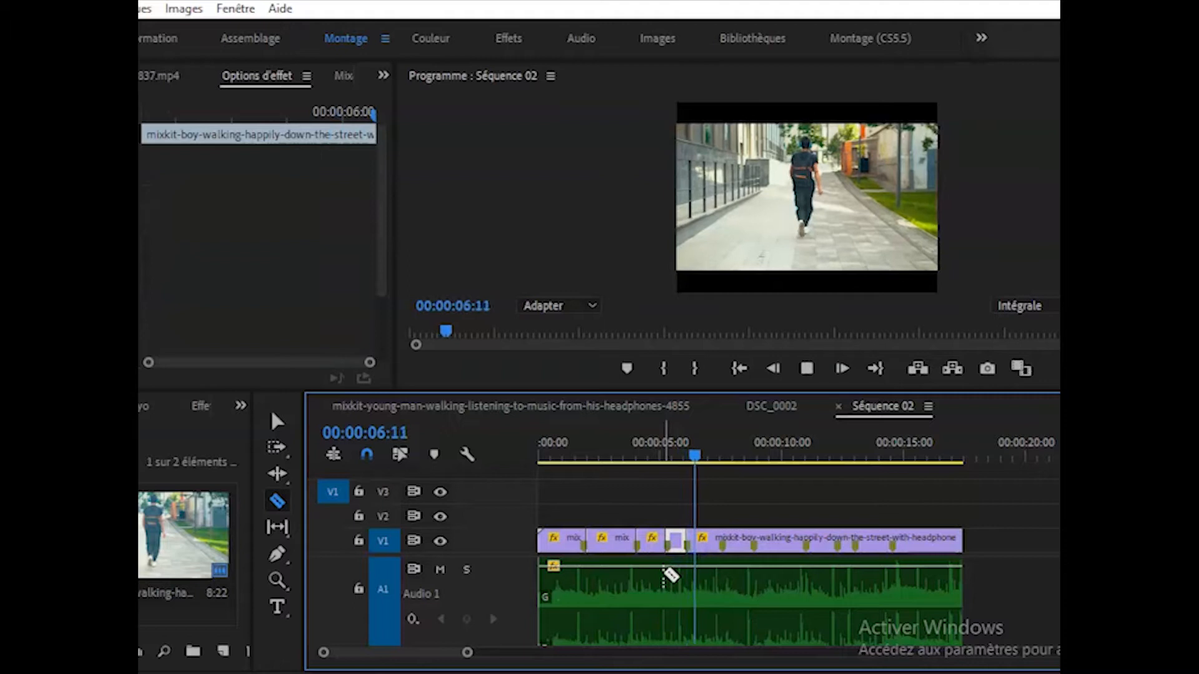
key(space)
click(721, 541)
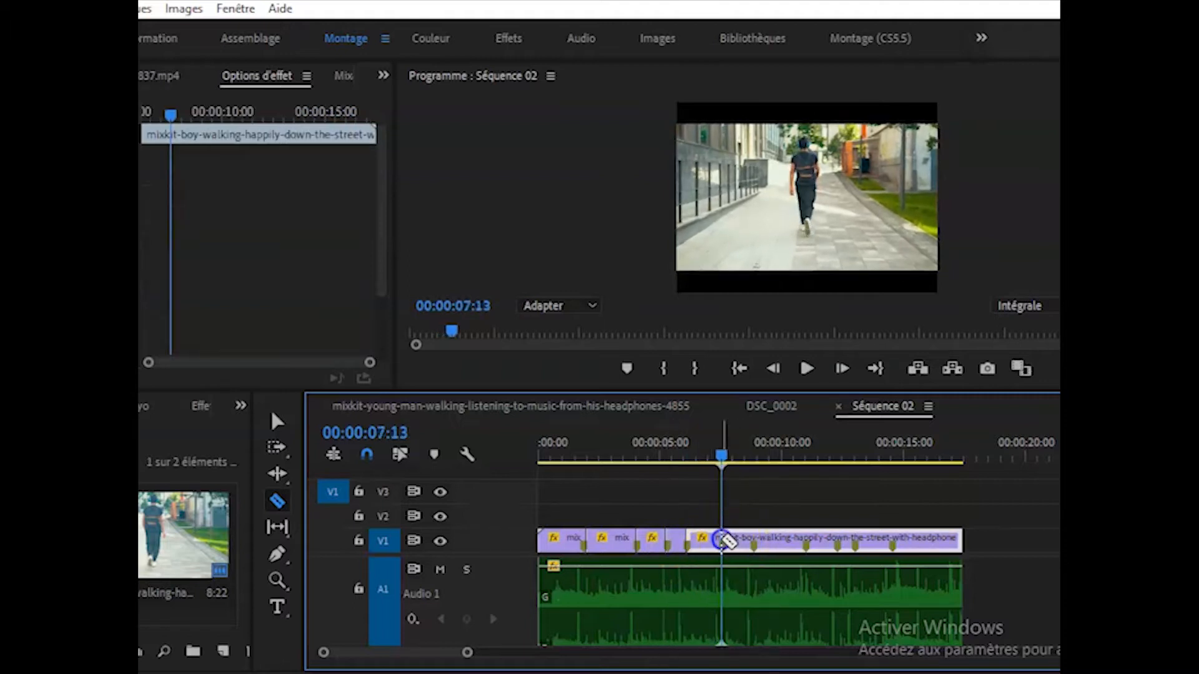
- Split the walking clip at its sixth marker and at its seventh marker, at 00:00:10:20
key(space)
key(space)
click(763, 559)
key(space)
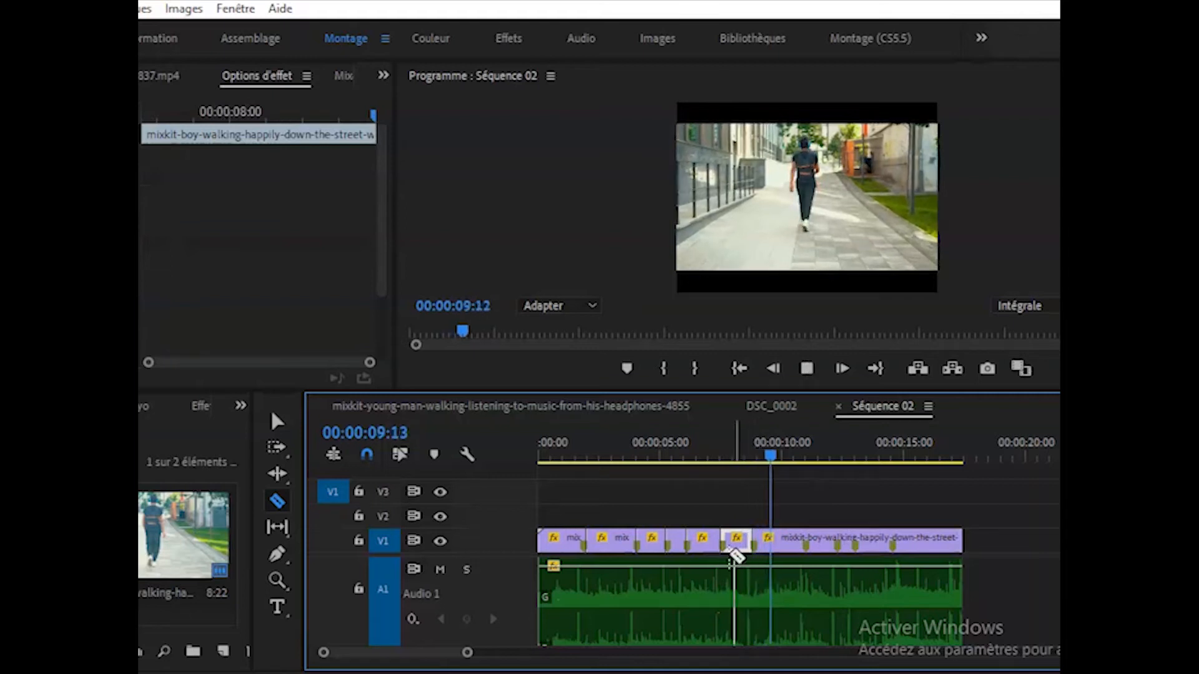
key(space)
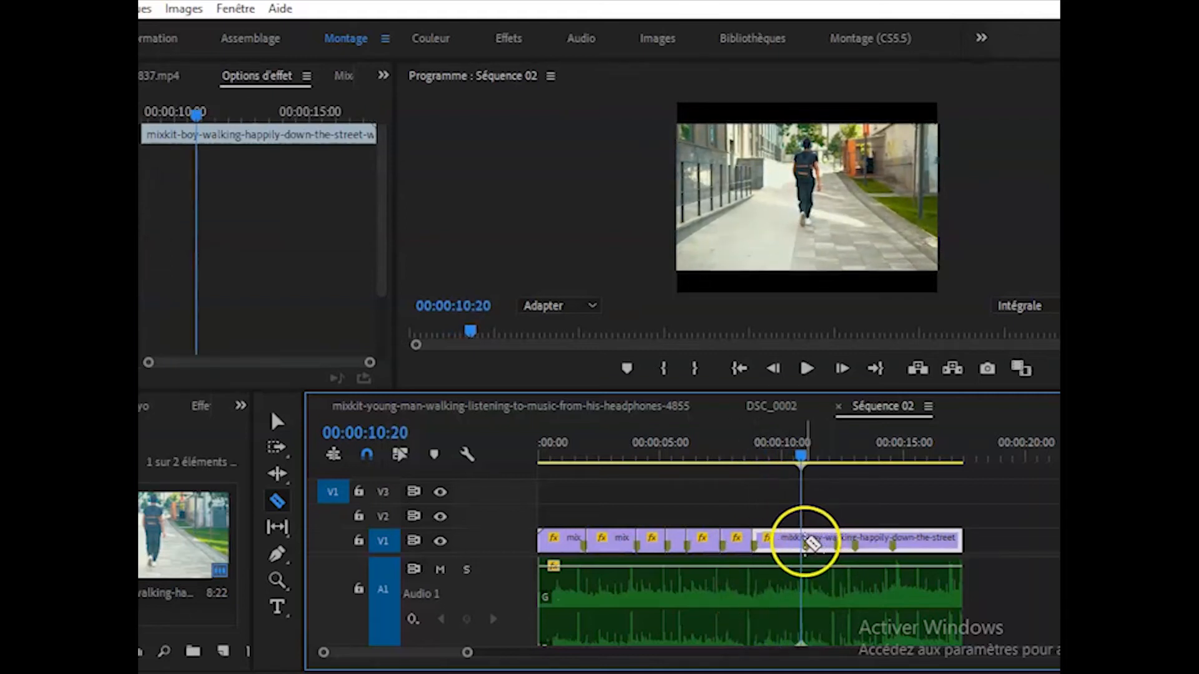
click(804, 541)
- Split the walking clip at its eighth marker, at 00:00:12:04, and at its ninth marker
key(space)
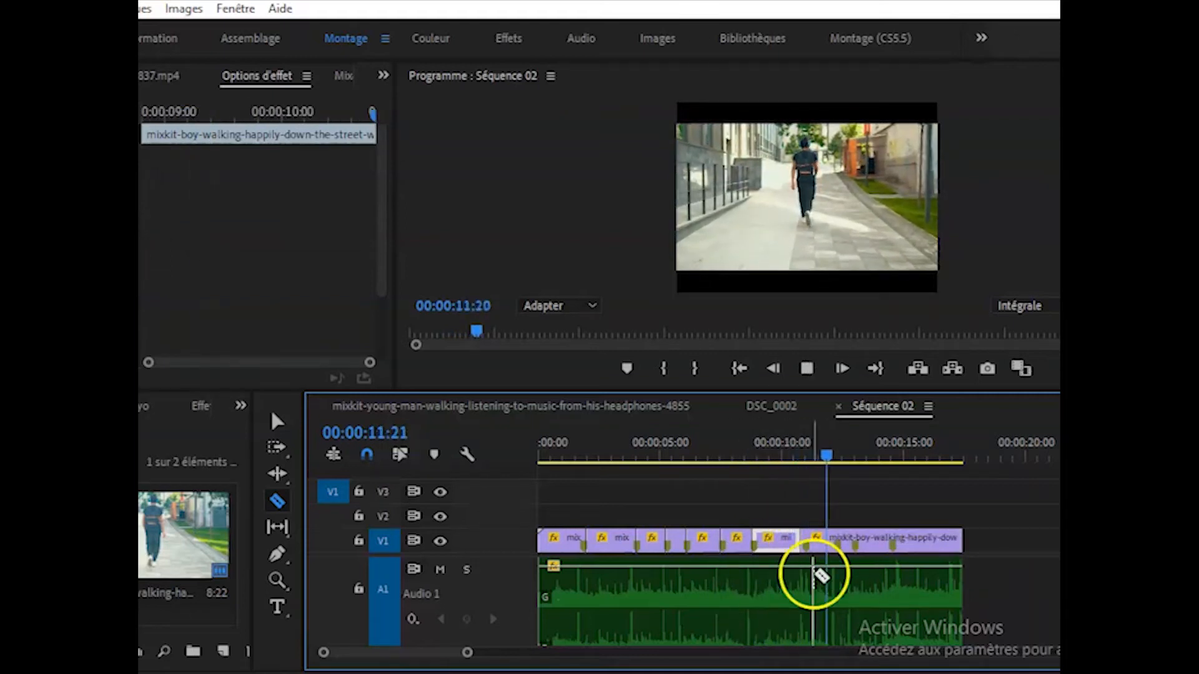
key(space)
click(835, 542)
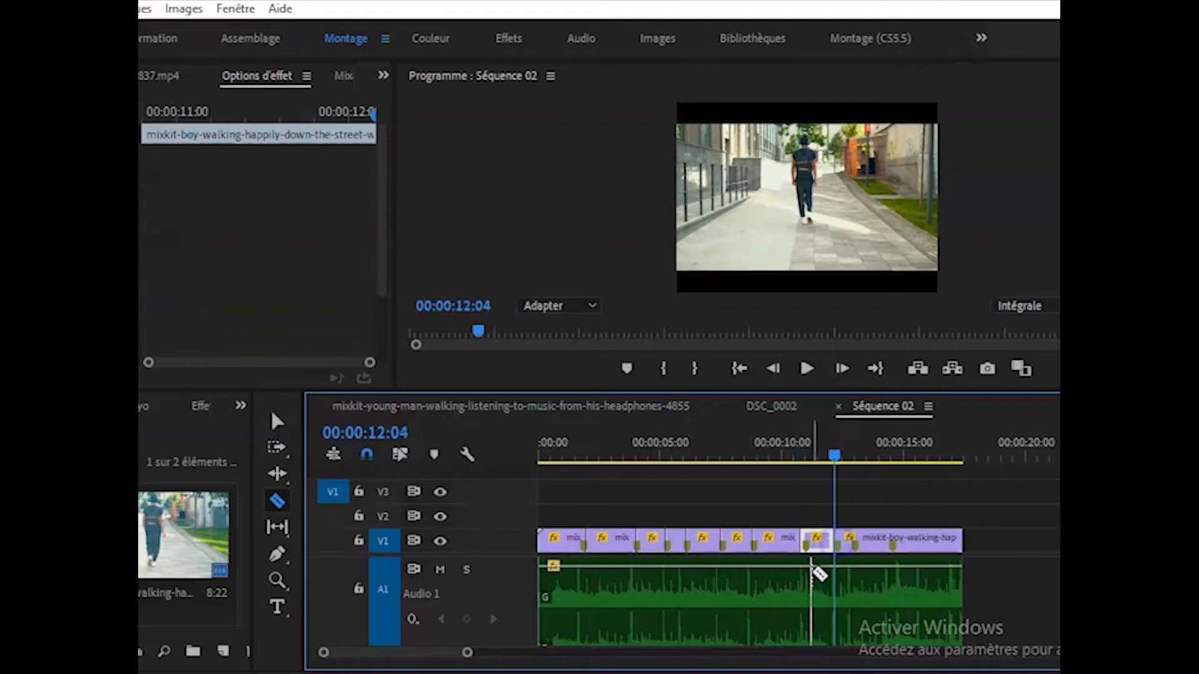
key(space)
key(space)
click(854, 541)
- Split the walking clip at its last marker, at 00:00:14:11, and return to the Selection tool
key(space)
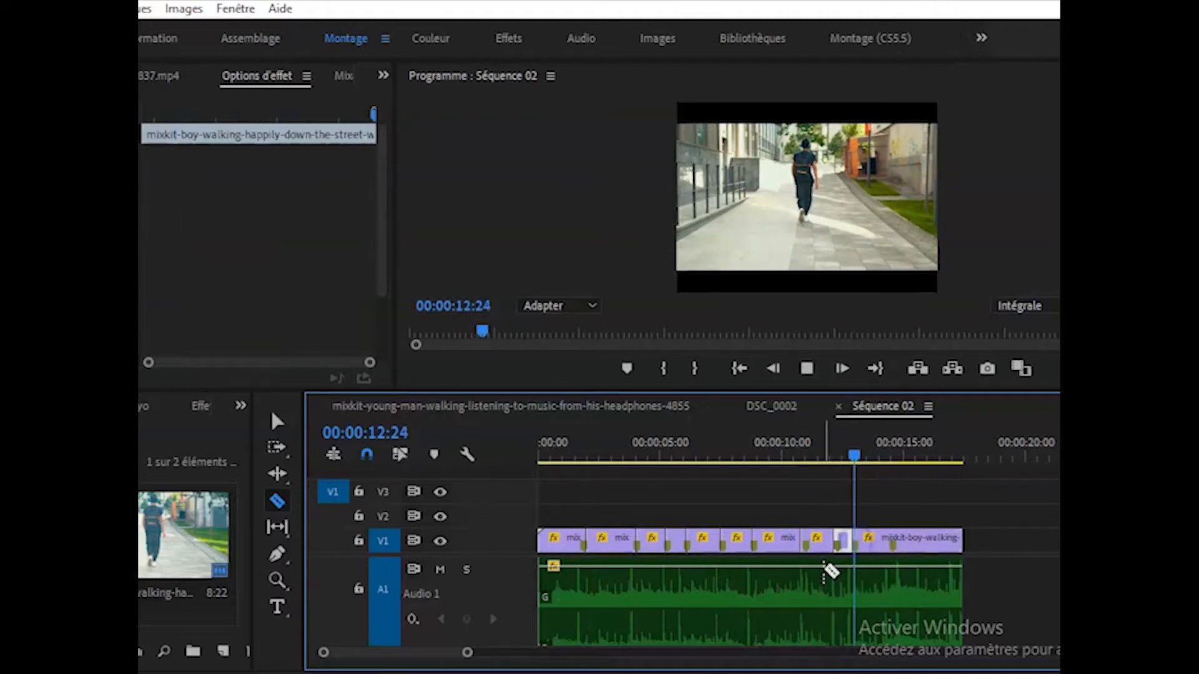
click(893, 541)
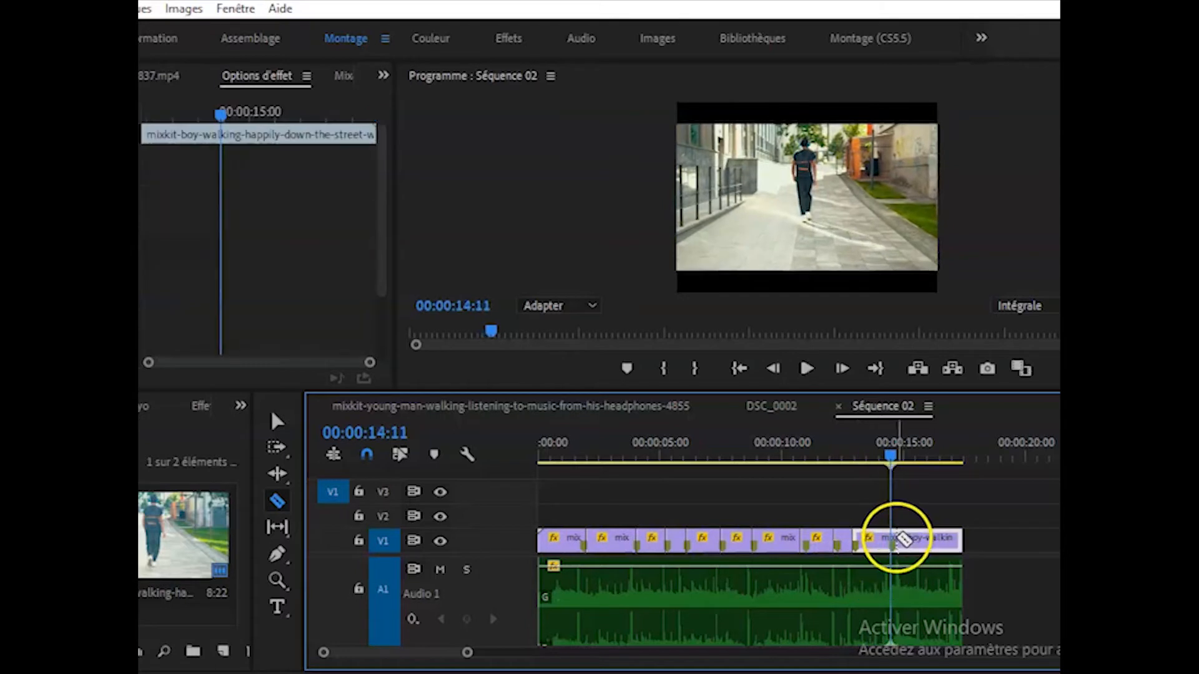
click(278, 421)
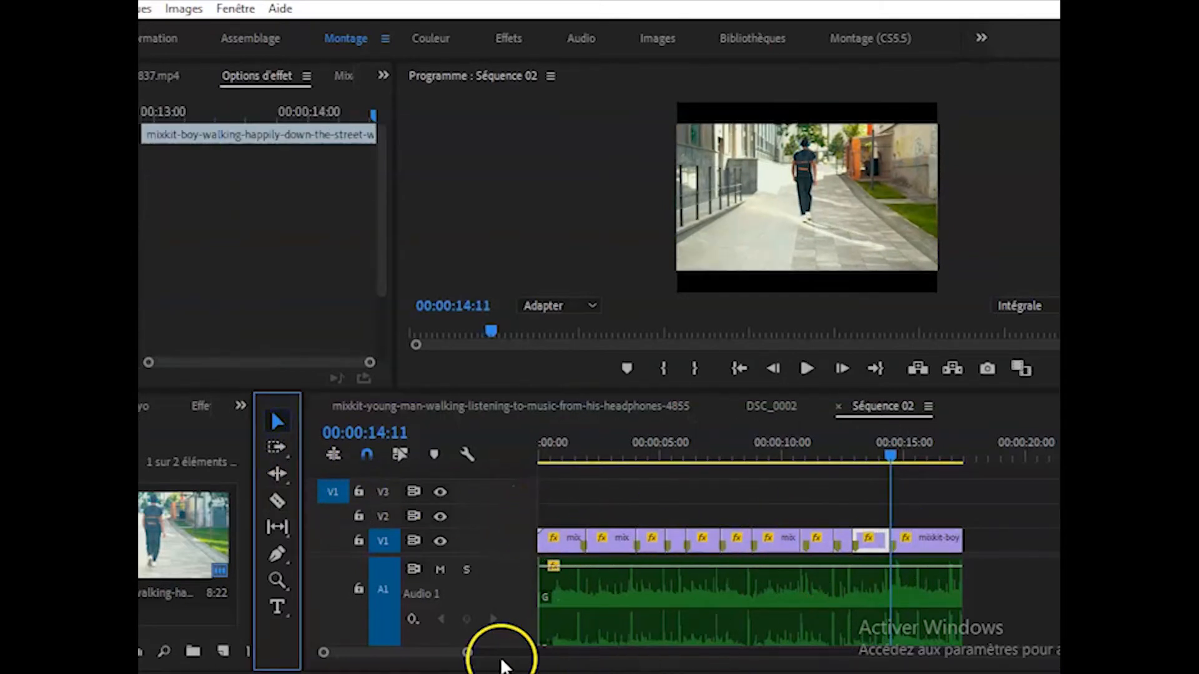
- Trim the end of the first segment back to its marker, leaving a small gap before the second segment
drag(467, 654, 478, 662)
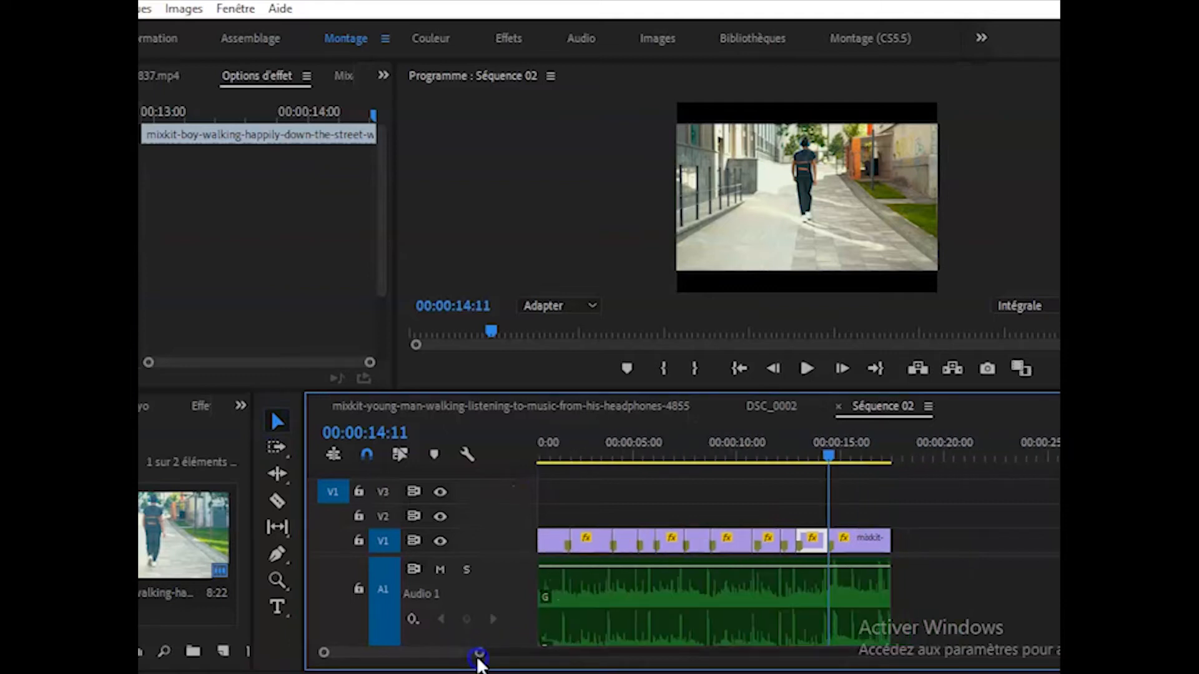
drag(827, 465, 499, 484)
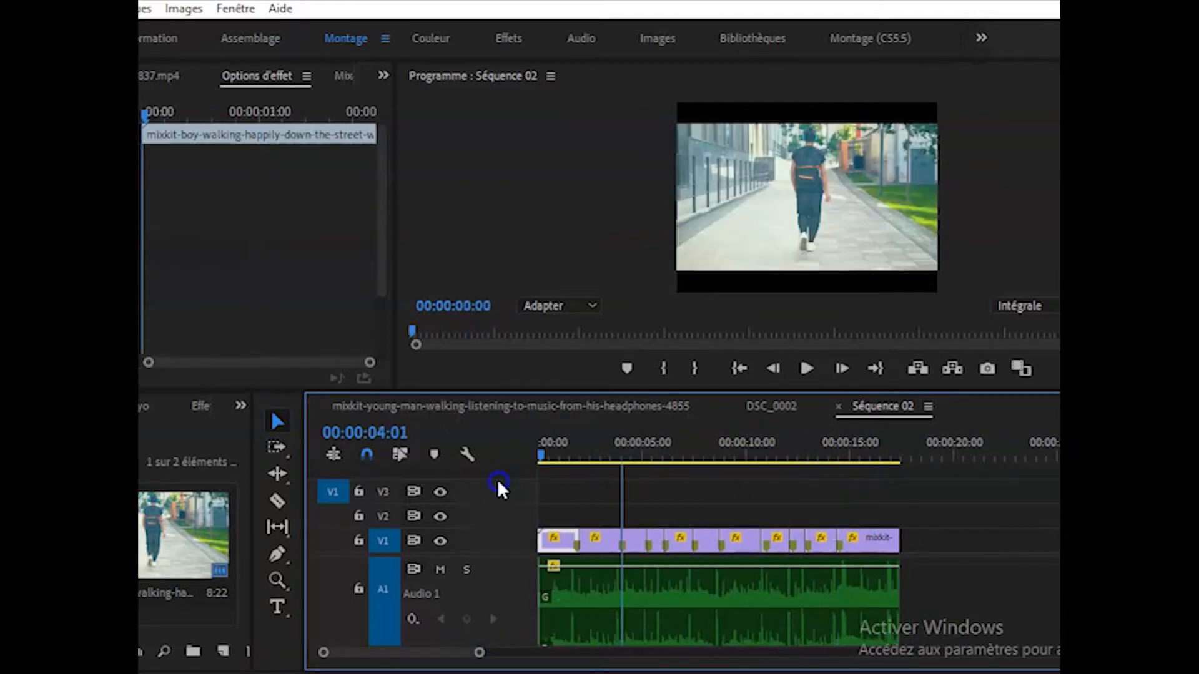
click(496, 620)
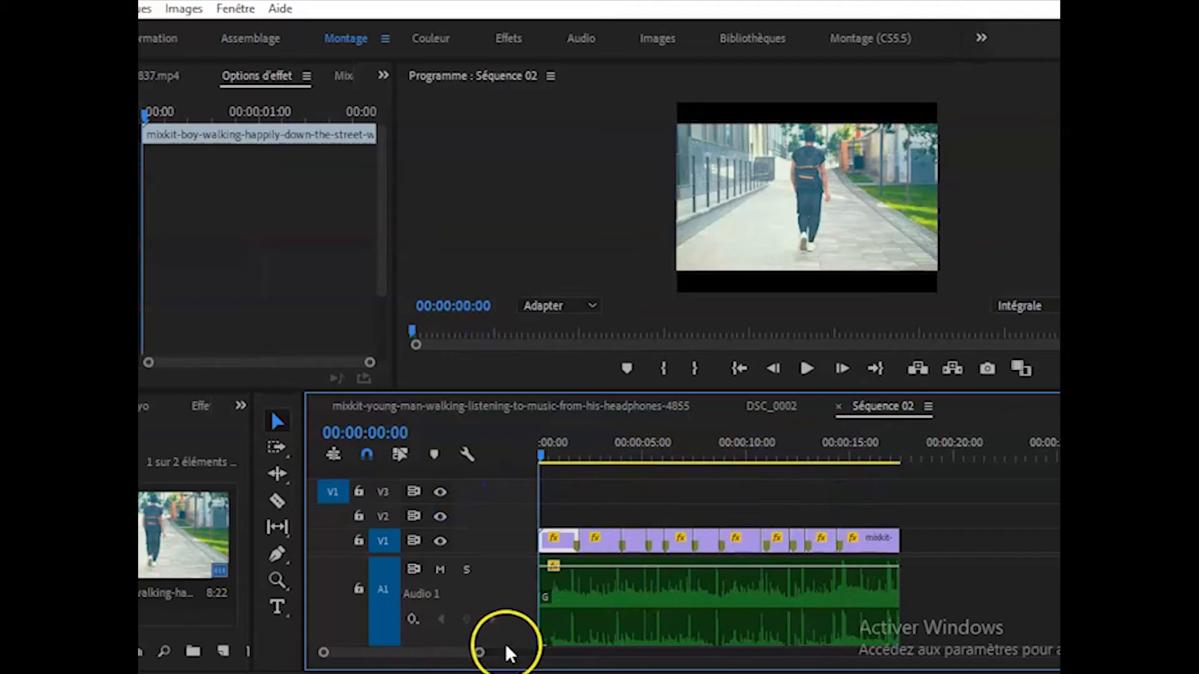
drag(480, 657, 441, 659)
drag(576, 430, 726, 497)
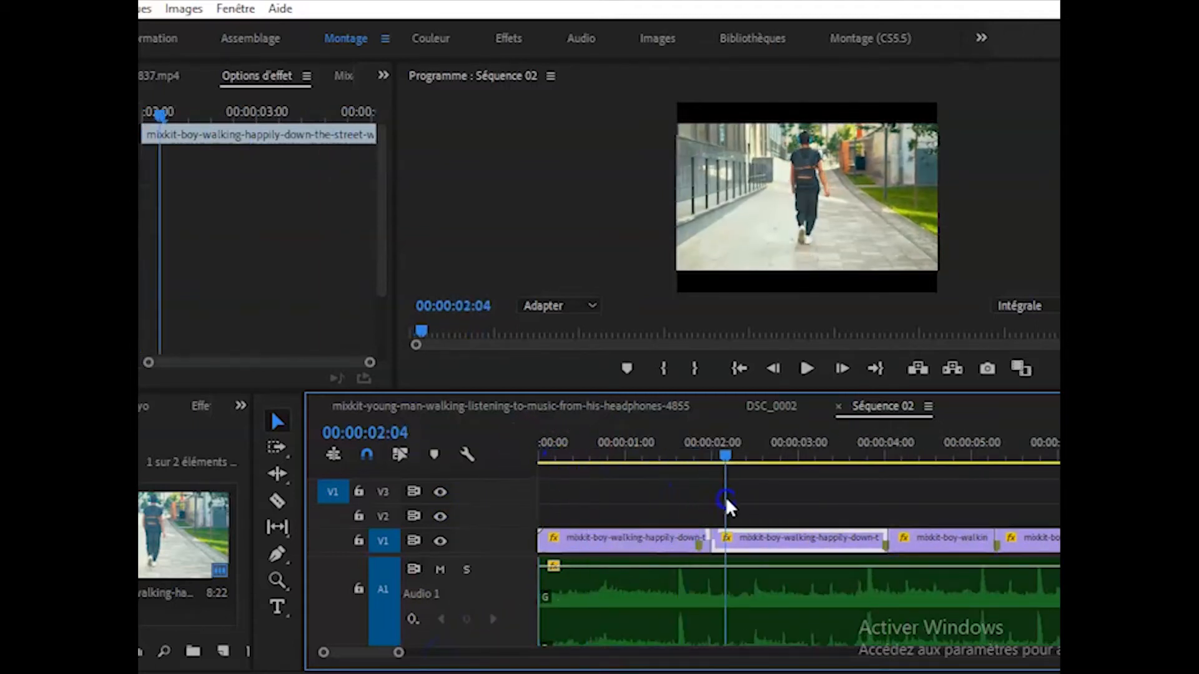
drag(712, 537, 697, 542)
- Trim the end of the second segment back slightly, leaving a small gap before the third, and play over the first cuts
click(725, 479)
drag(724, 462, 874, 484)
click(881, 546)
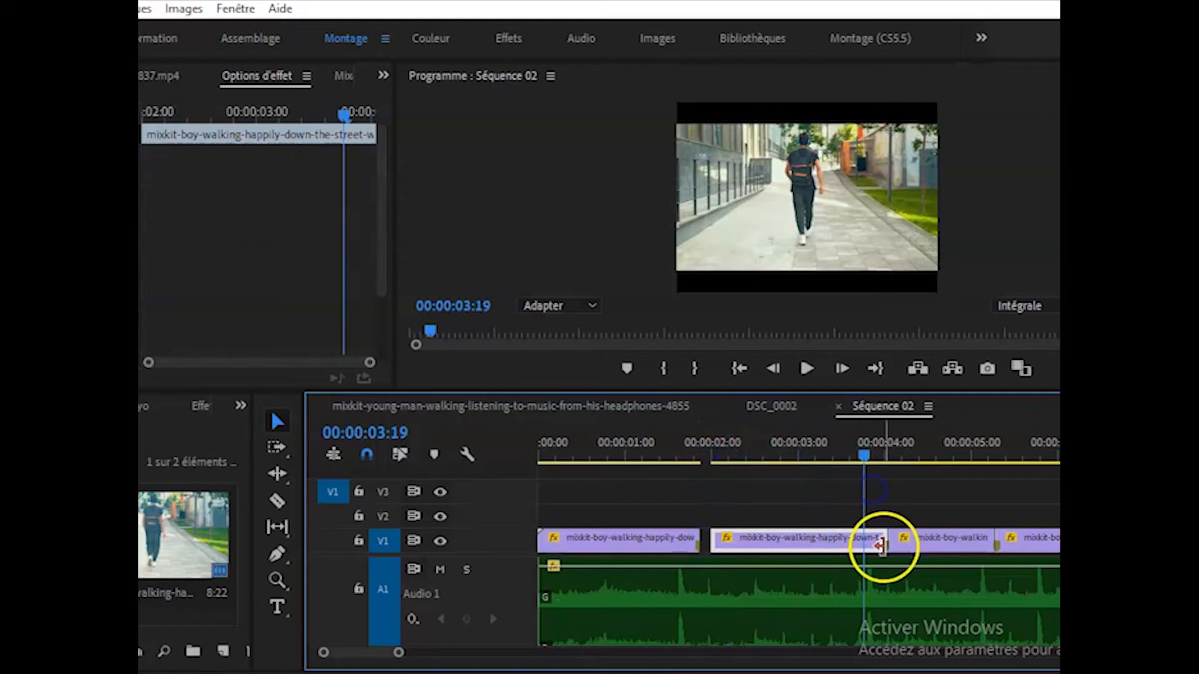
drag(881, 546, 876, 547)
drag(861, 462, 658, 465)
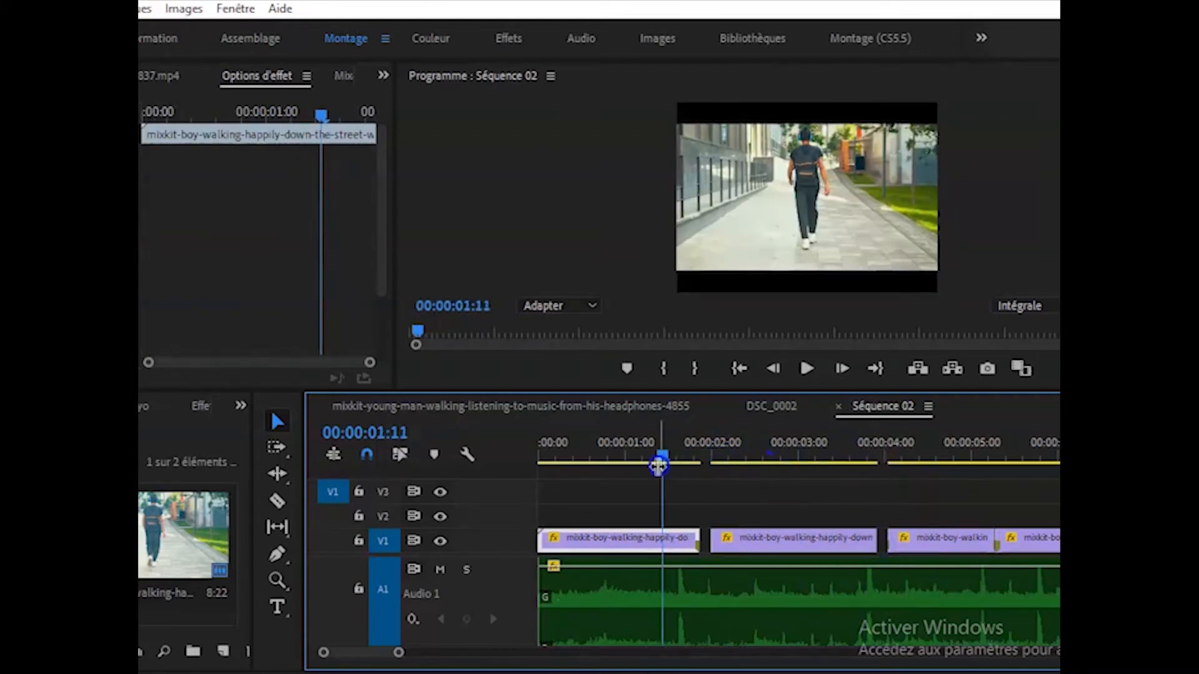
key(space)
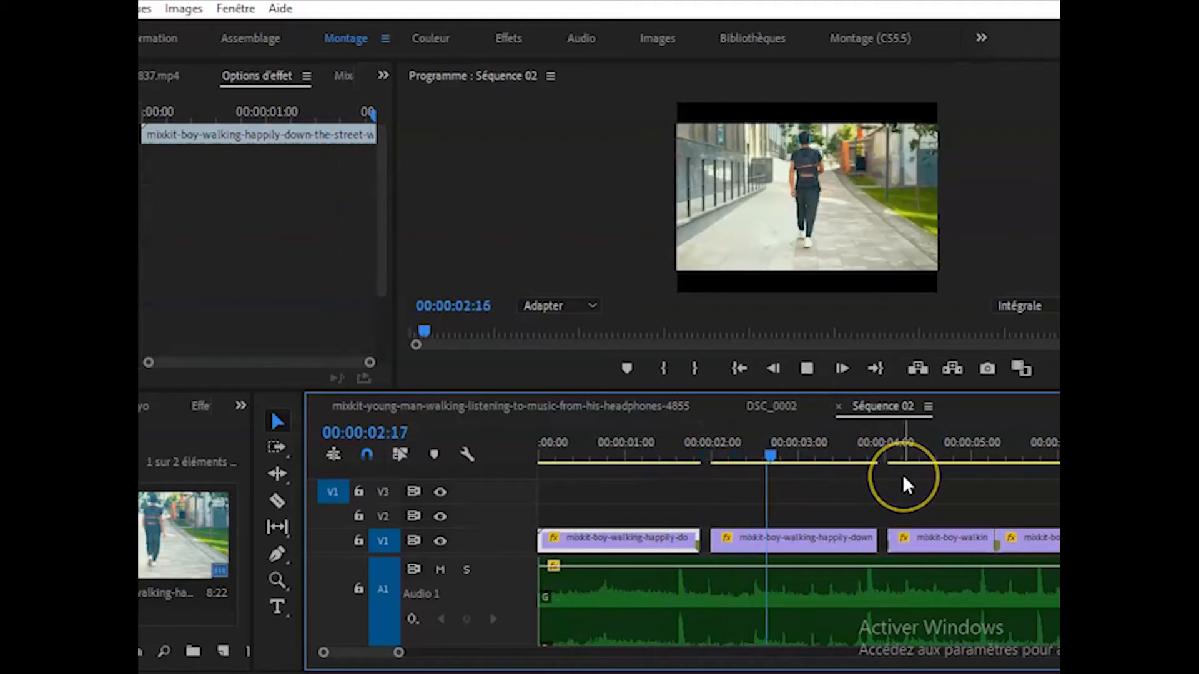
key(space)
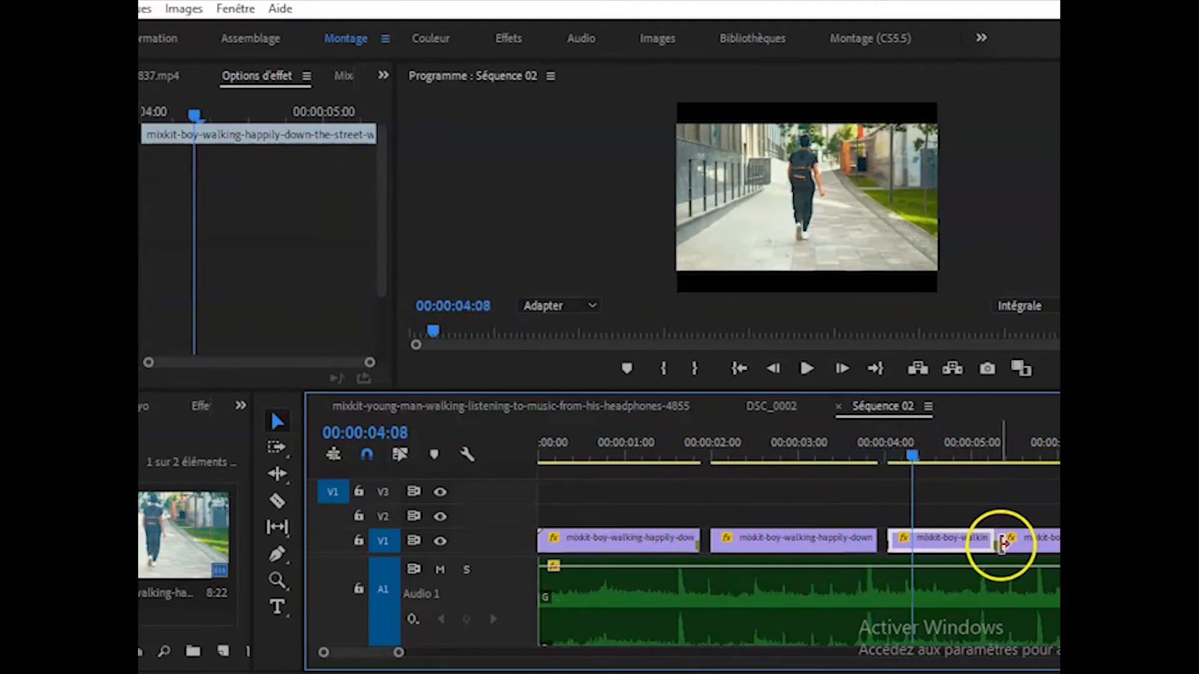
- Trim the ends of the third and fourth segments back slightly, leaving a small gap after each
drag(912, 456, 984, 484)
click(428, 651)
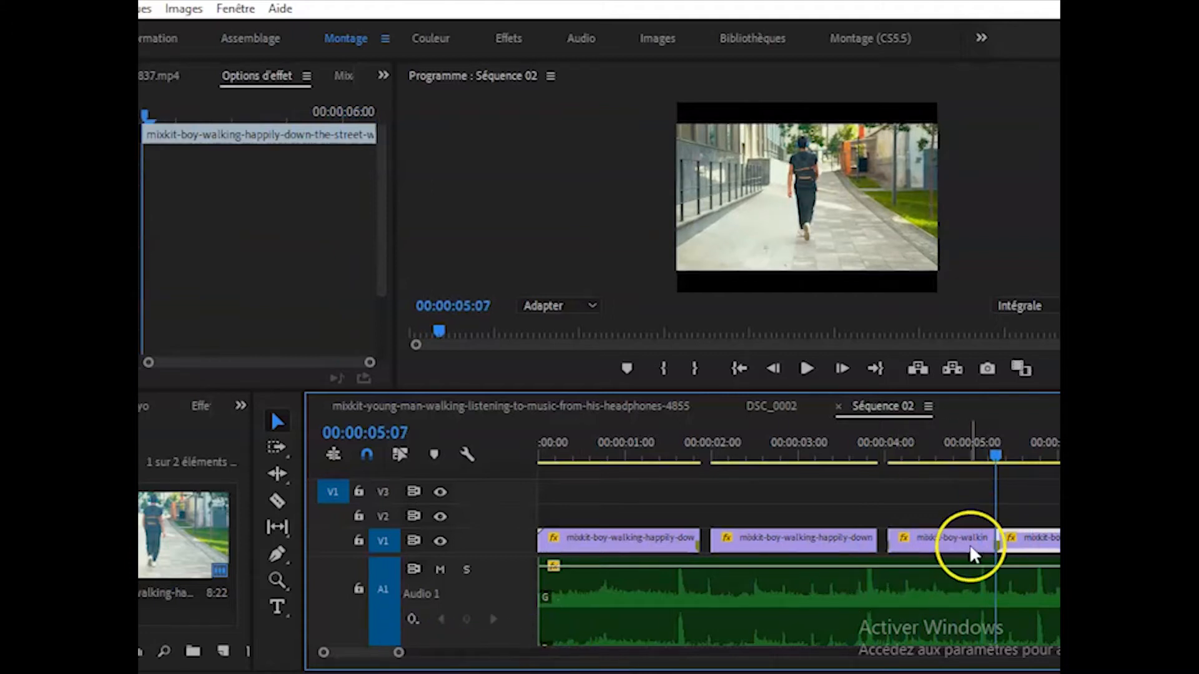
drag(991, 537, 1057, 537)
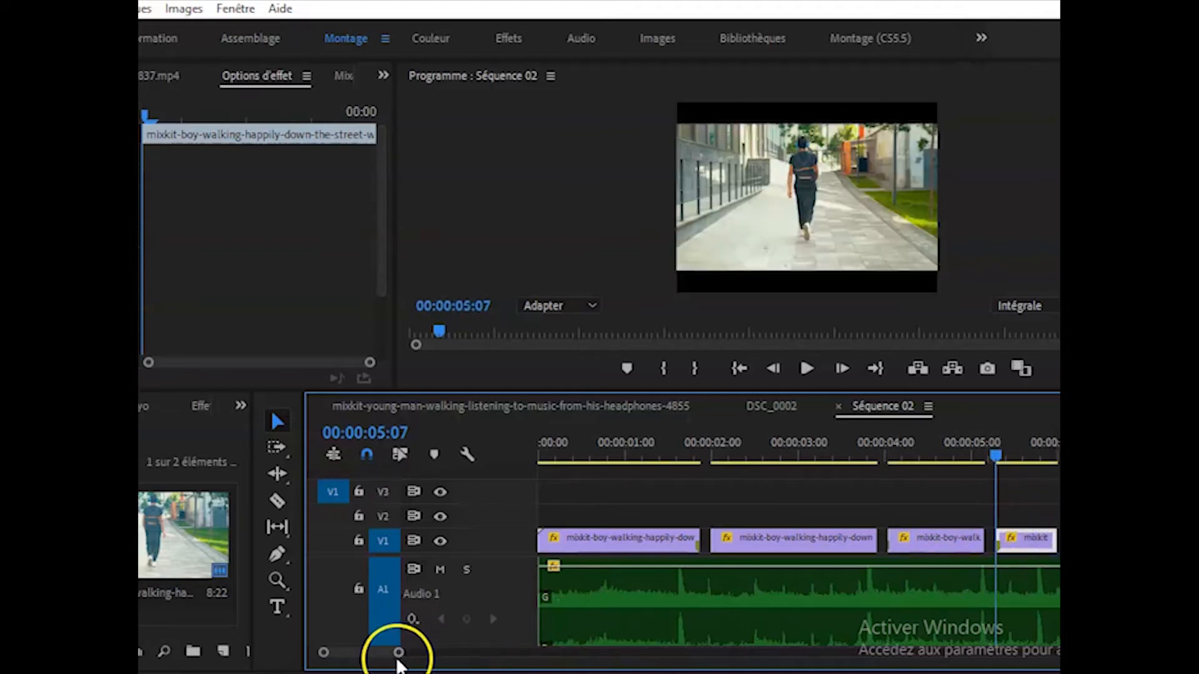
- Trim the ends of the fifth and sixth segments back slightly, leaving a small gap after each
drag(397, 656, 531, 663)
drag(698, 469, 682, 472)
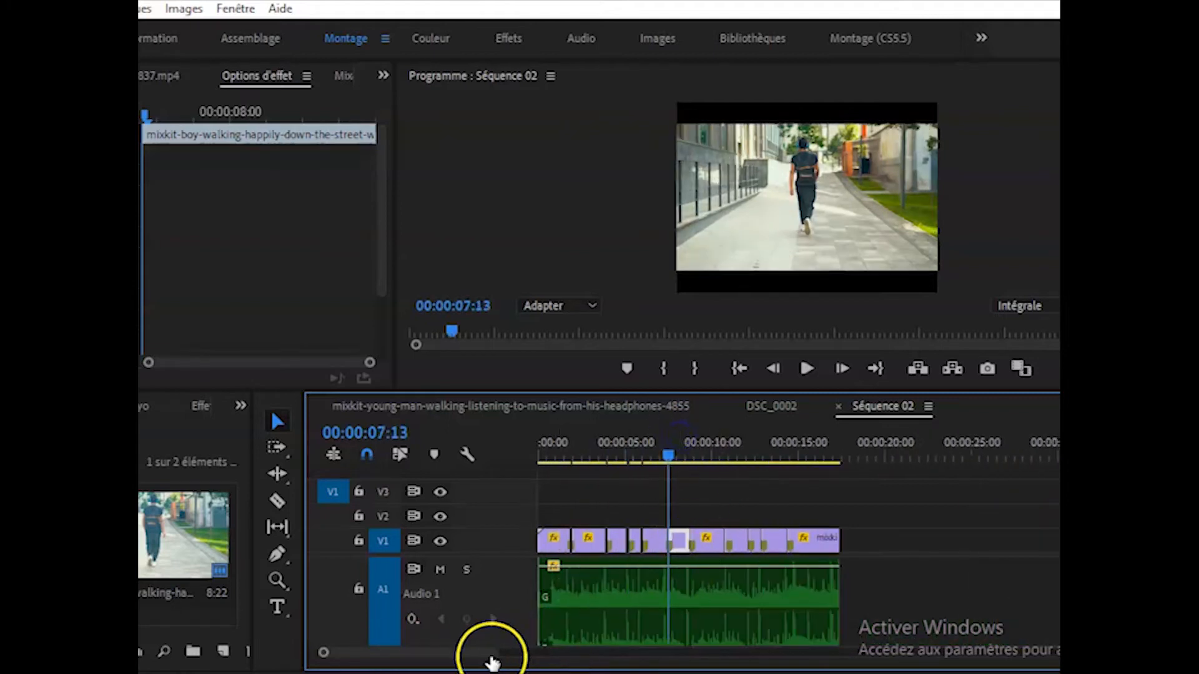
drag(493, 663, 428, 655)
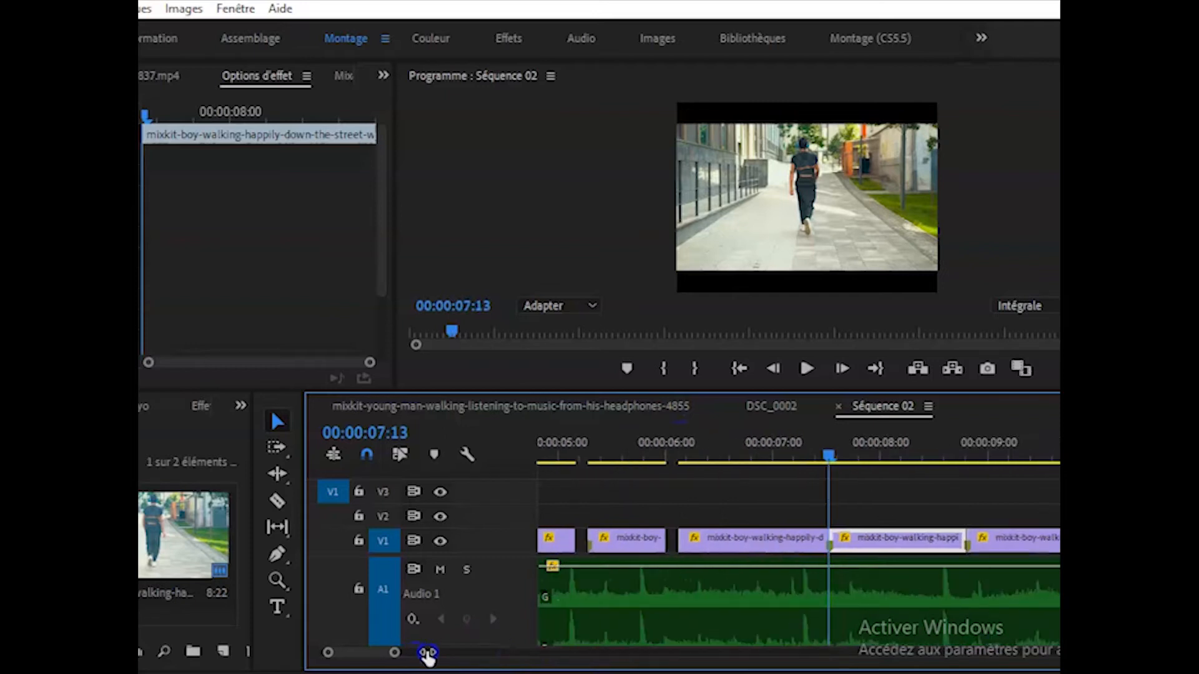
drag(832, 537, 812, 542)
drag(962, 537, 949, 537)
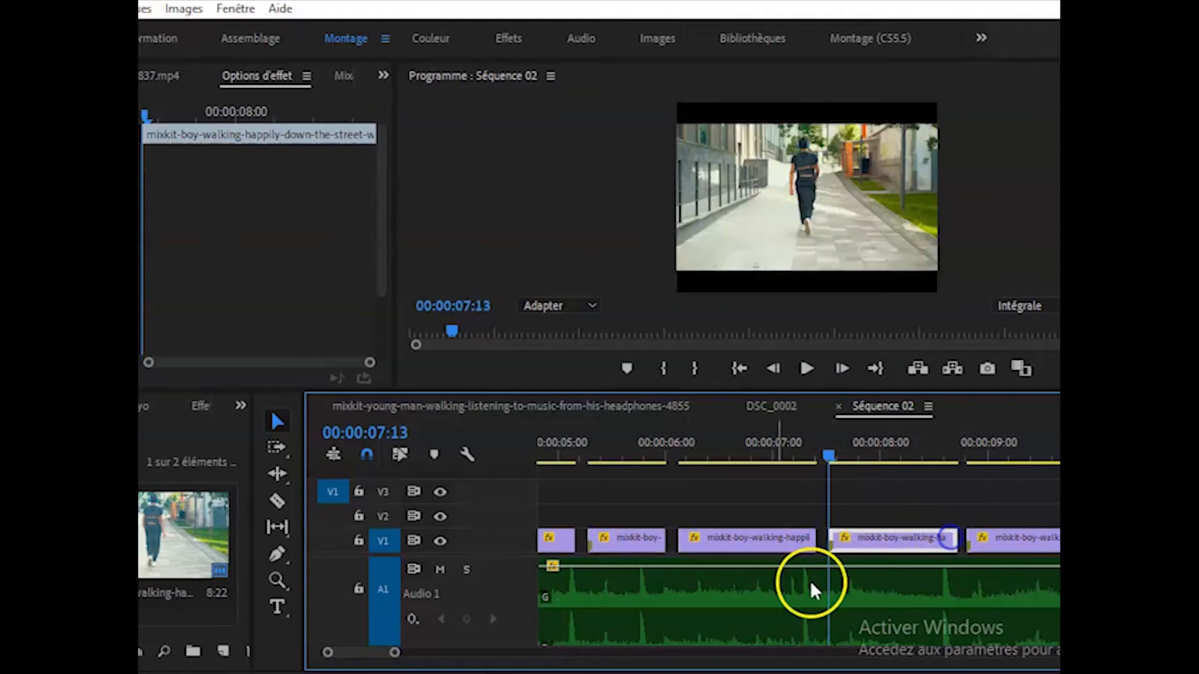
- Trim the end of the seventh segment back slightly, leaving a small gap before the cut at 00:00:10:20
drag(826, 455, 1043, 484)
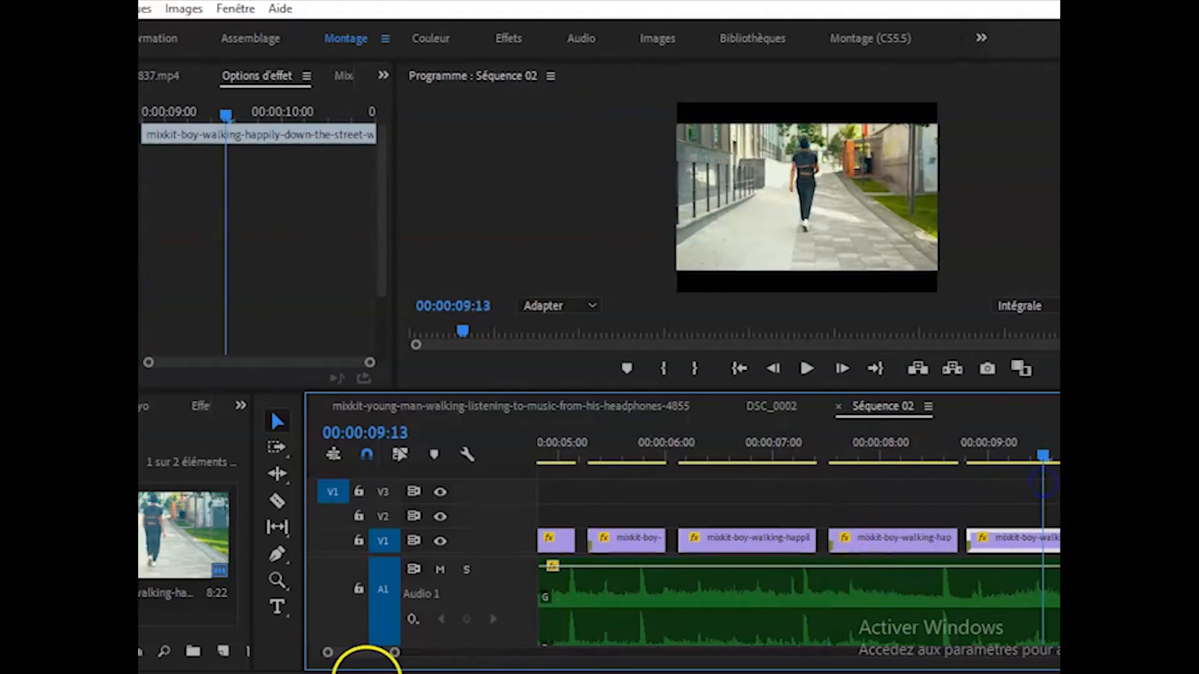
drag(394, 652, 466, 652)
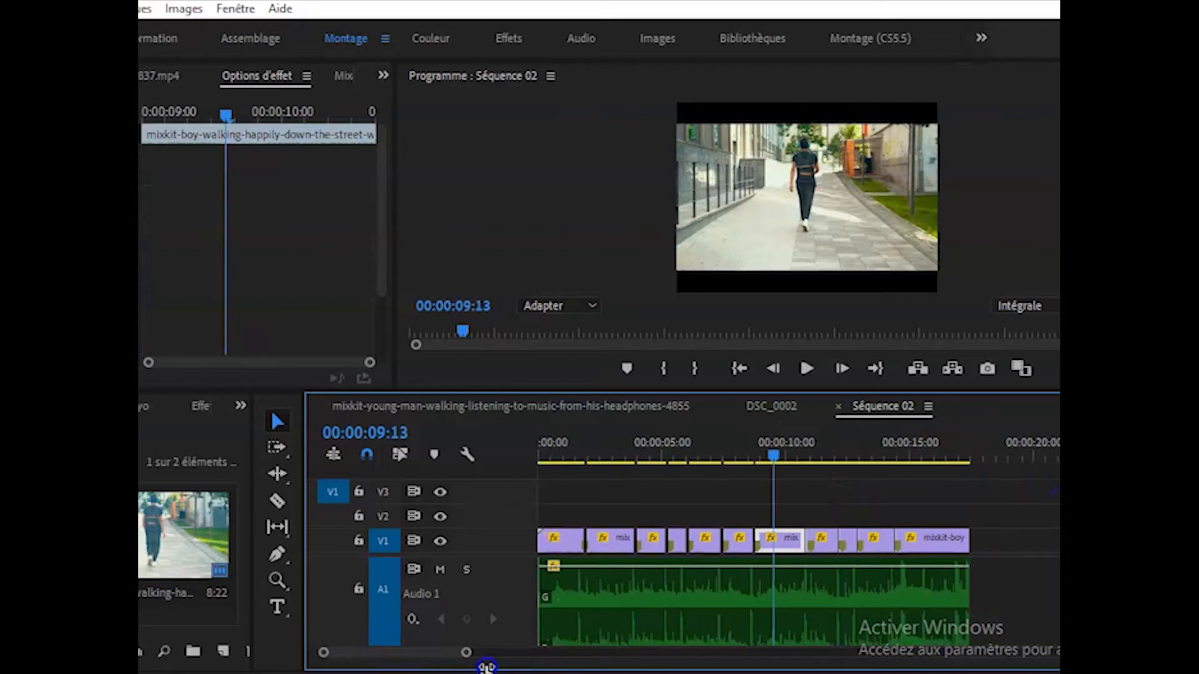
click(809, 445)
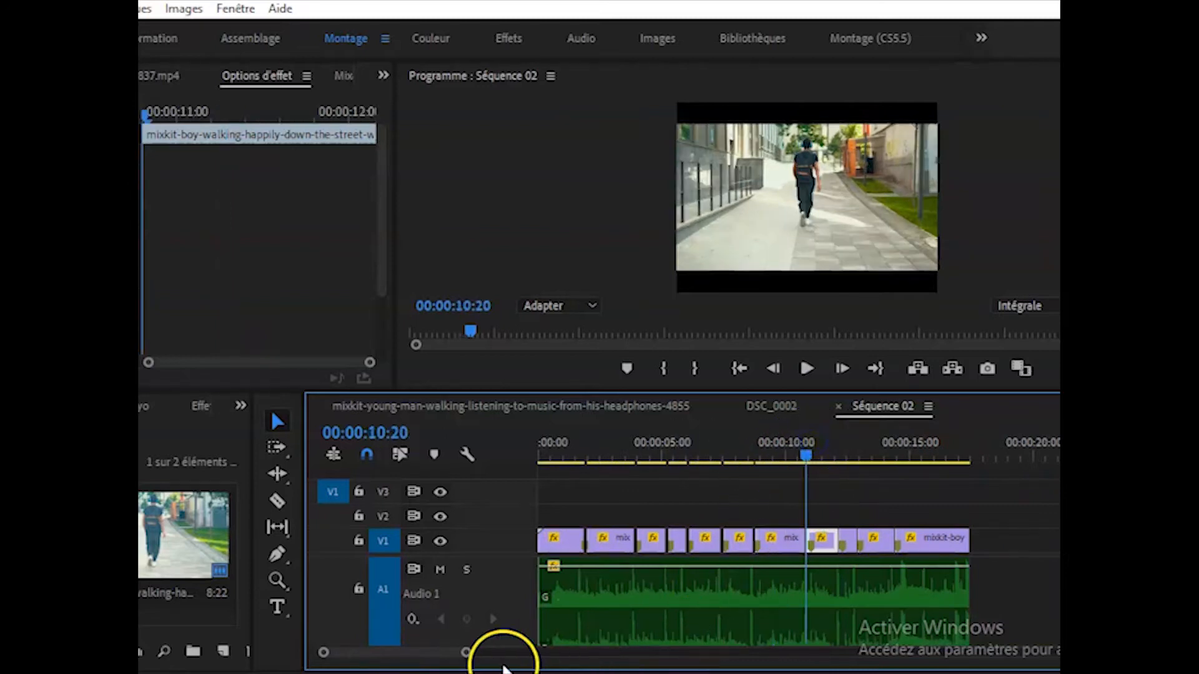
drag(465, 653, 420, 657)
drag(816, 536, 799, 538)
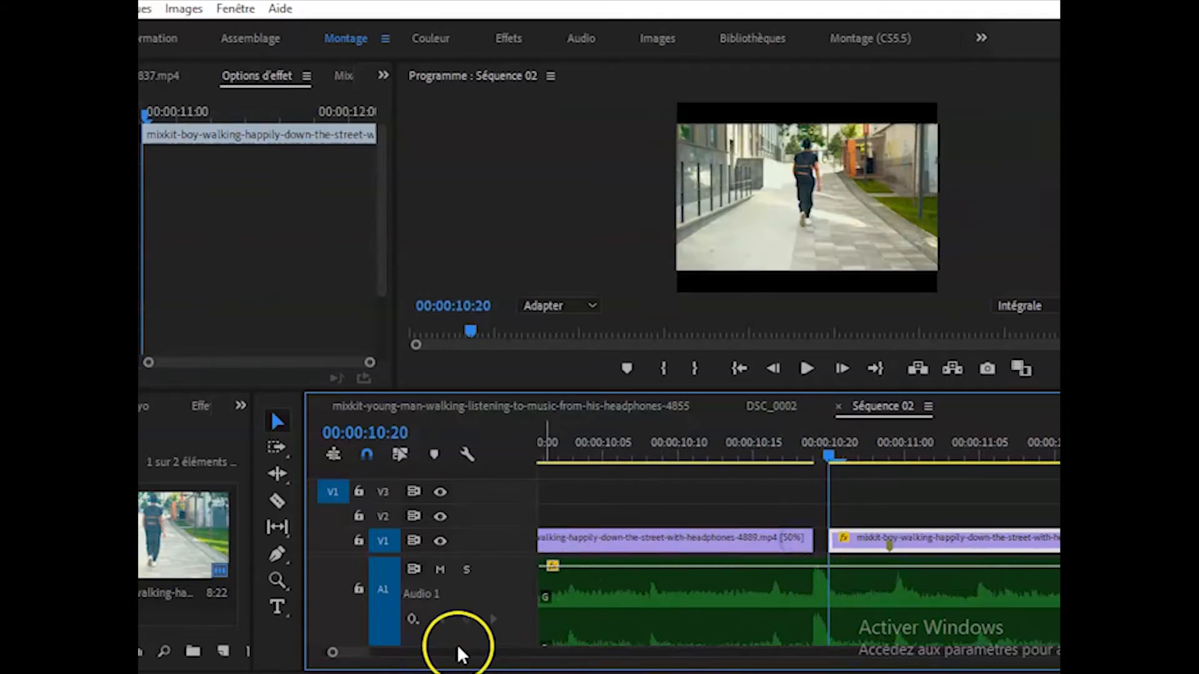
- Trim the ends of the eighth, ninth and tenth segments back, leaving a small gap after each
drag(365, 655, 450, 660)
drag(887, 542, 913, 540)
click(969, 542)
drag(985, 535, 975, 537)
drag(444, 656, 476, 663)
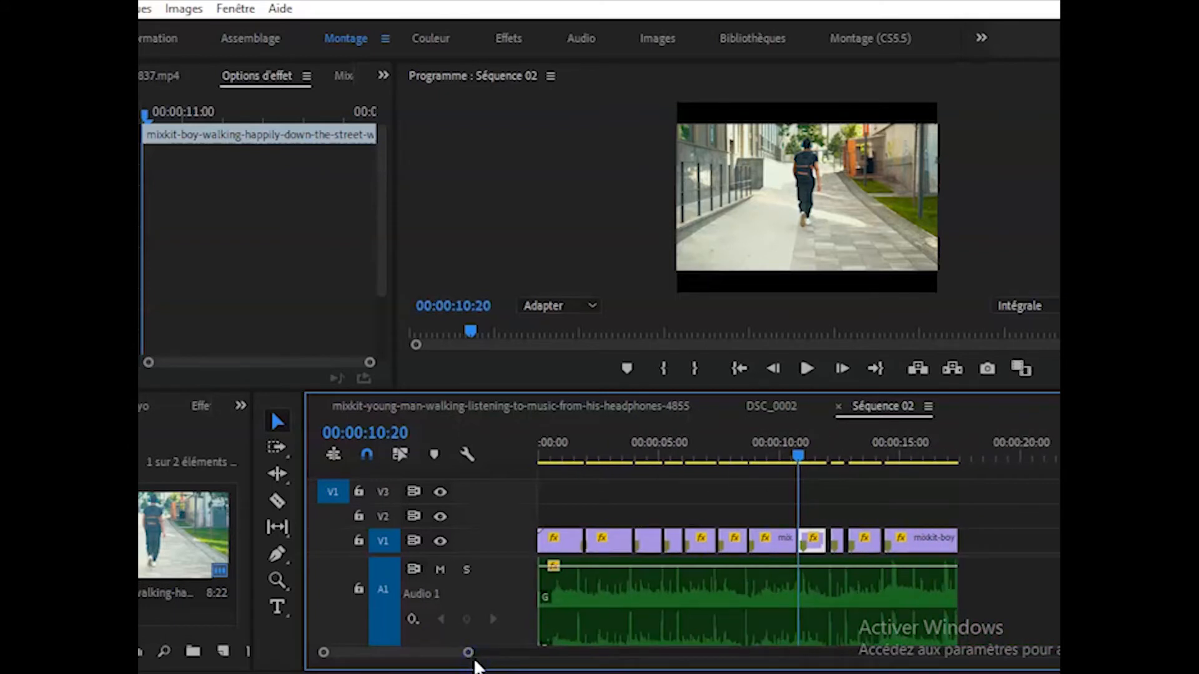
- Save the project and play the sequence from the start to check the cuts against the music
key(ctrl+s)
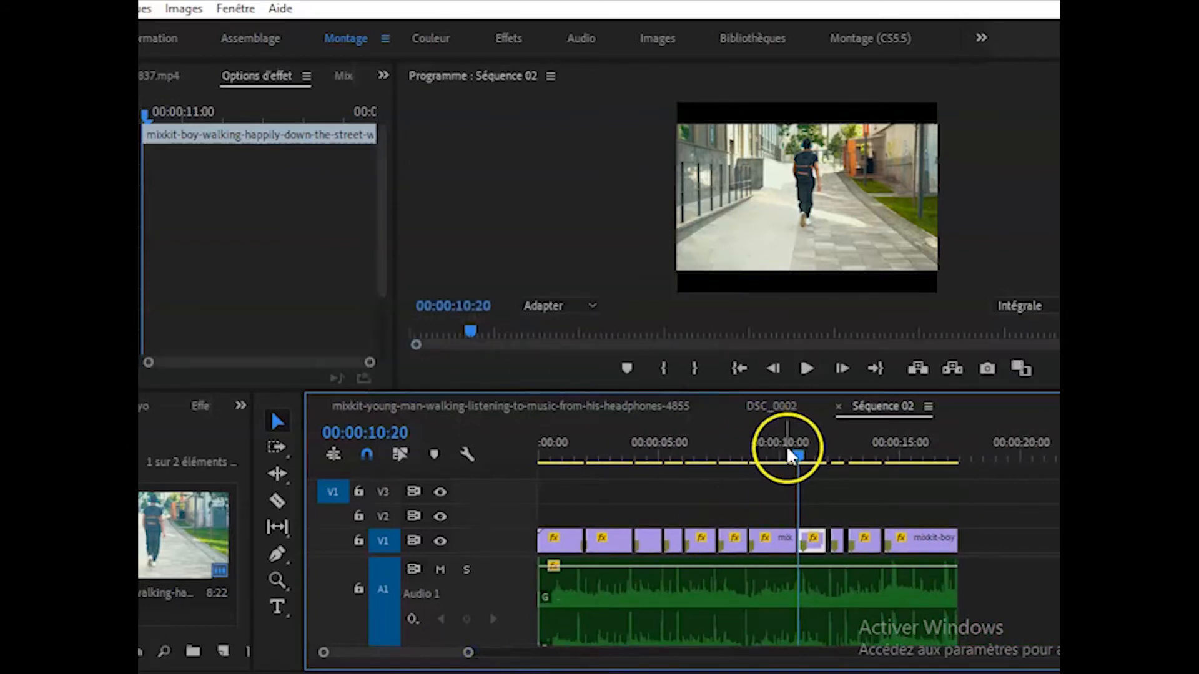
key(Home)
key(space)
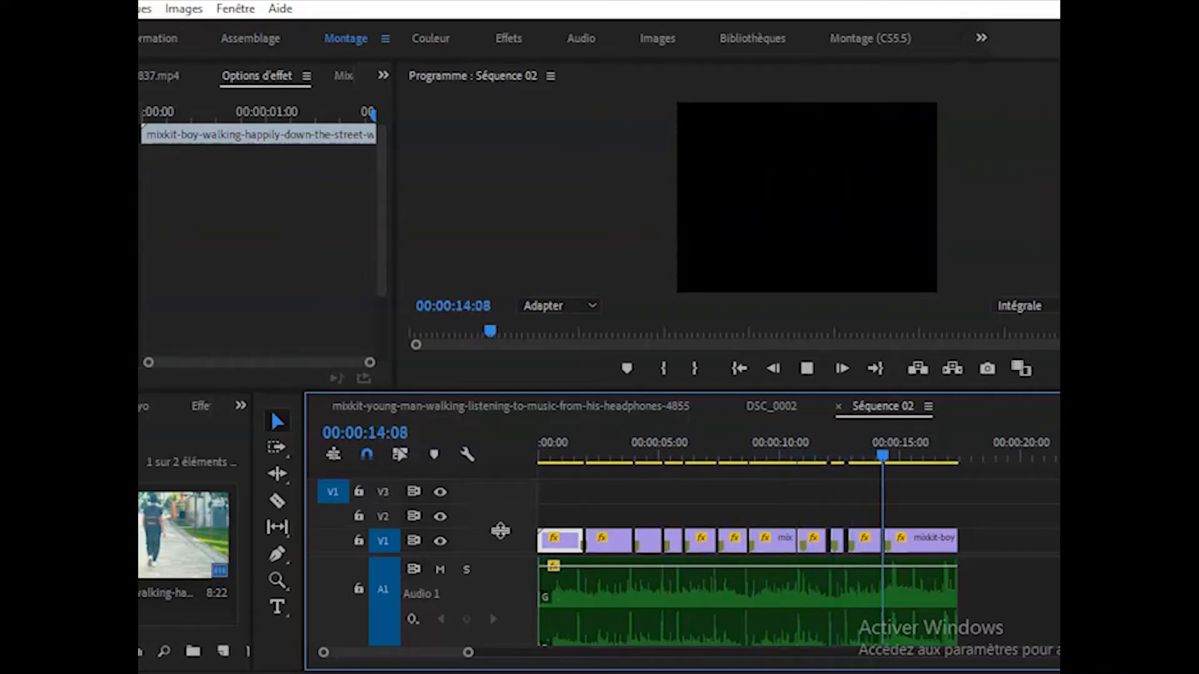
key(space)
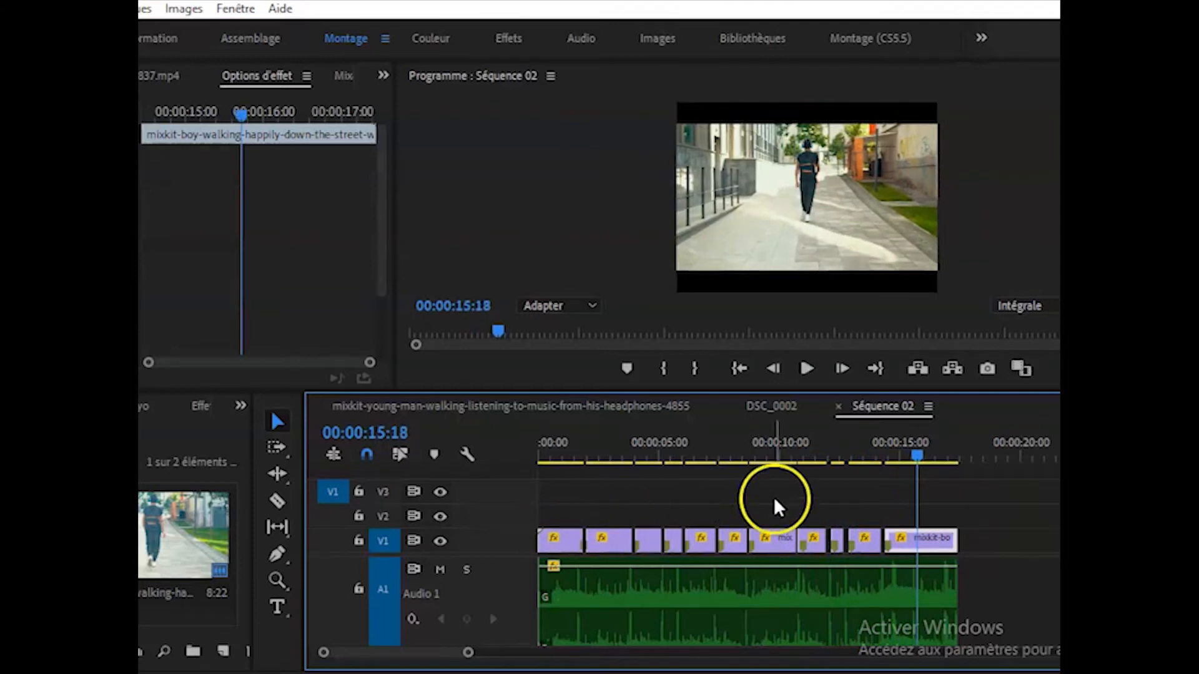
- Extend the start of the second segment back to the beat at 00:00:01:24 and play over that cut
drag(919, 454, 549, 490)
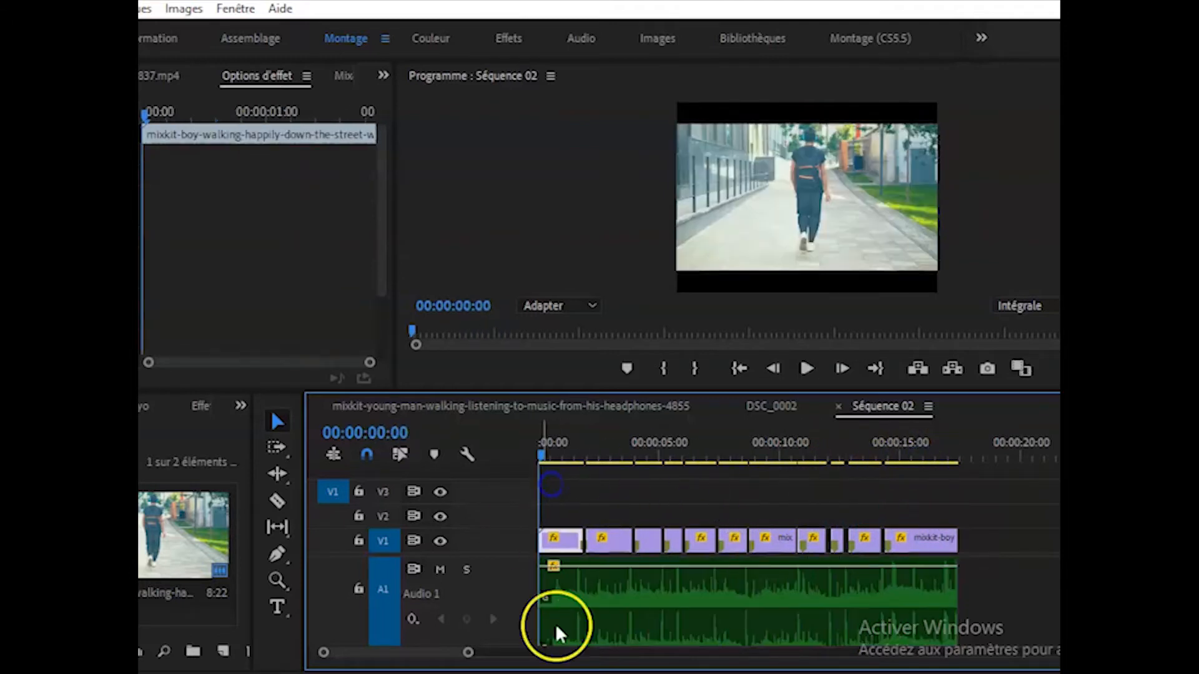
drag(467, 652, 430, 662)
key(space)
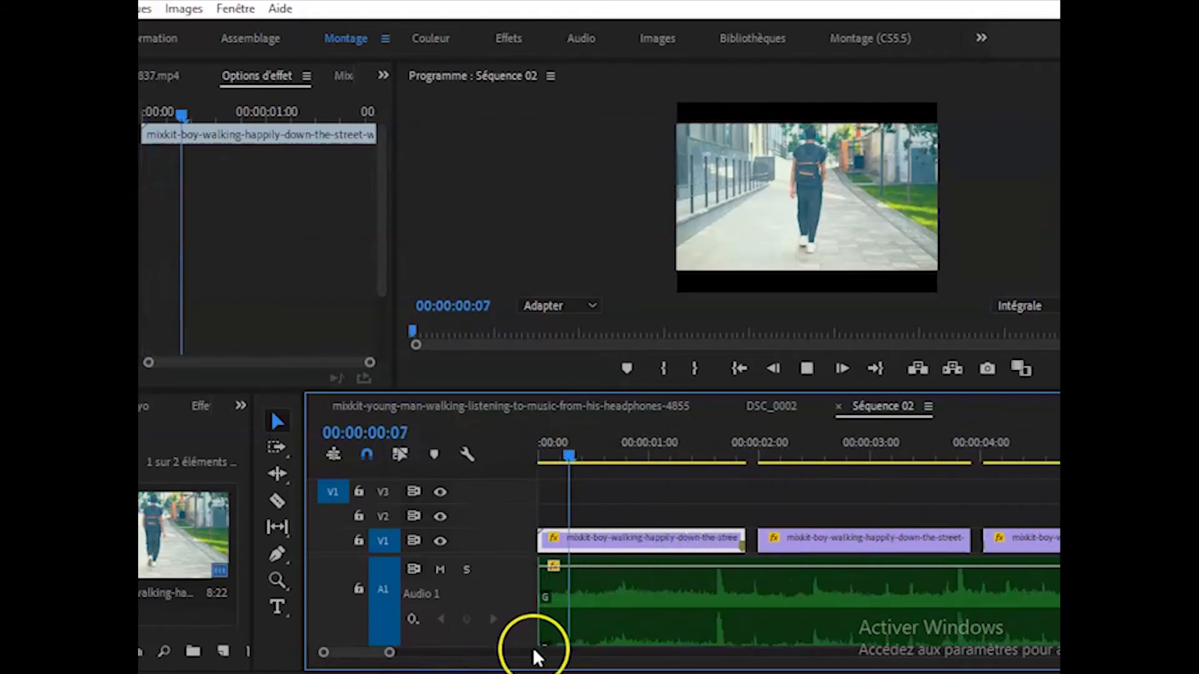
click(769, 637)
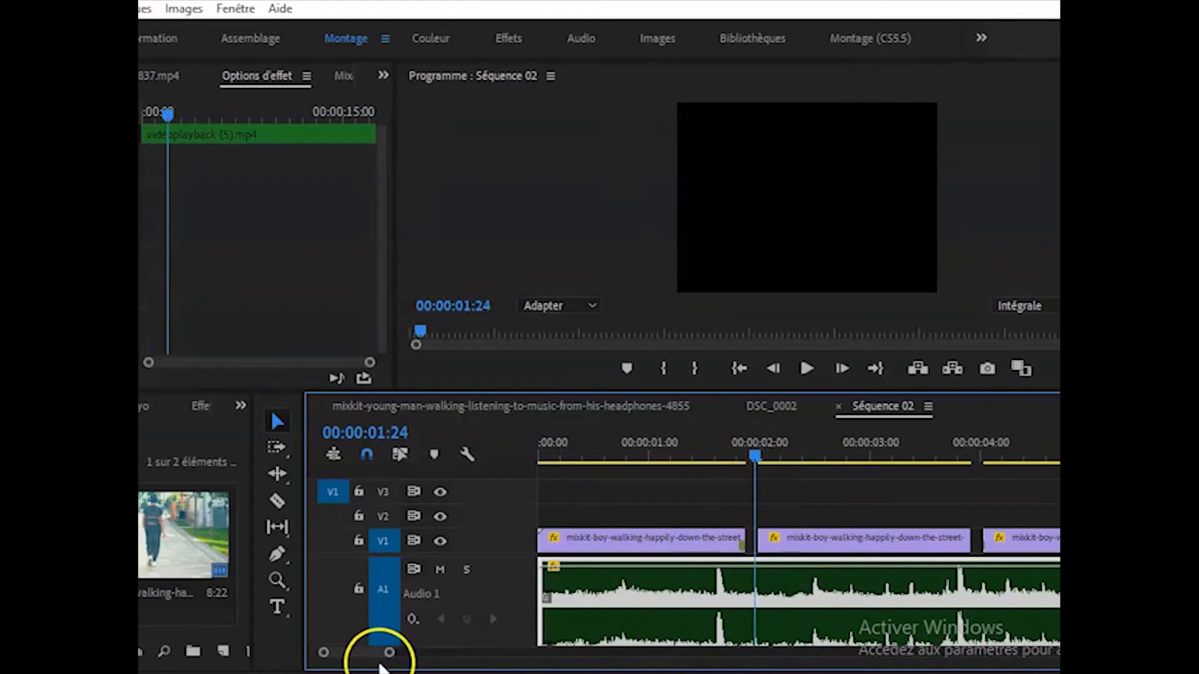
drag(389, 653, 370, 656)
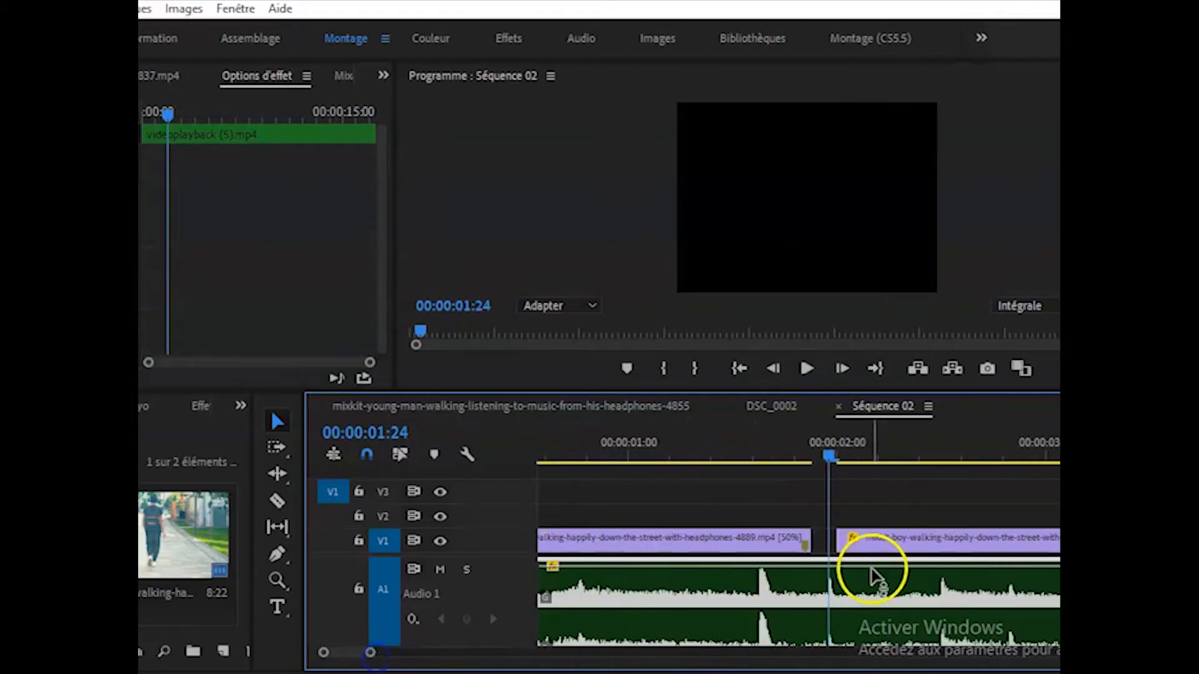
drag(833, 540, 823, 540)
drag(822, 461, 746, 471)
key(space)
key(space)
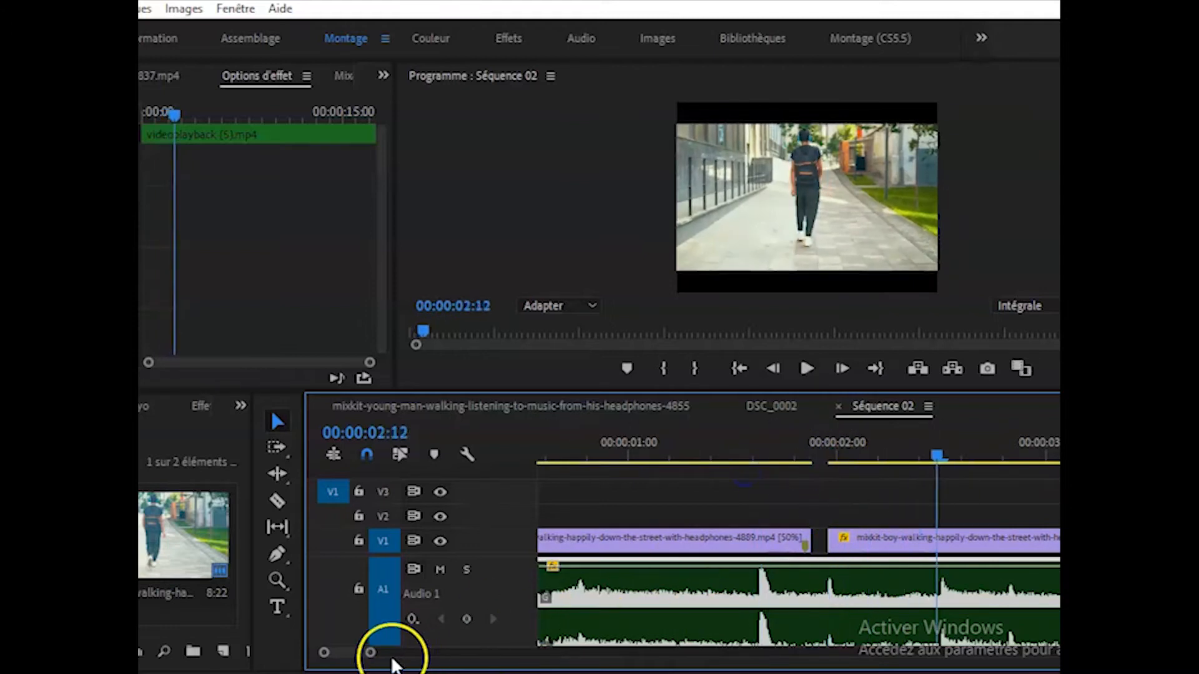
- Play on through the cuts, extend the start of the ninth segment back to the beat just after 00:00:12:00, and recheck it
drag(371, 653, 410, 652)
key(space)
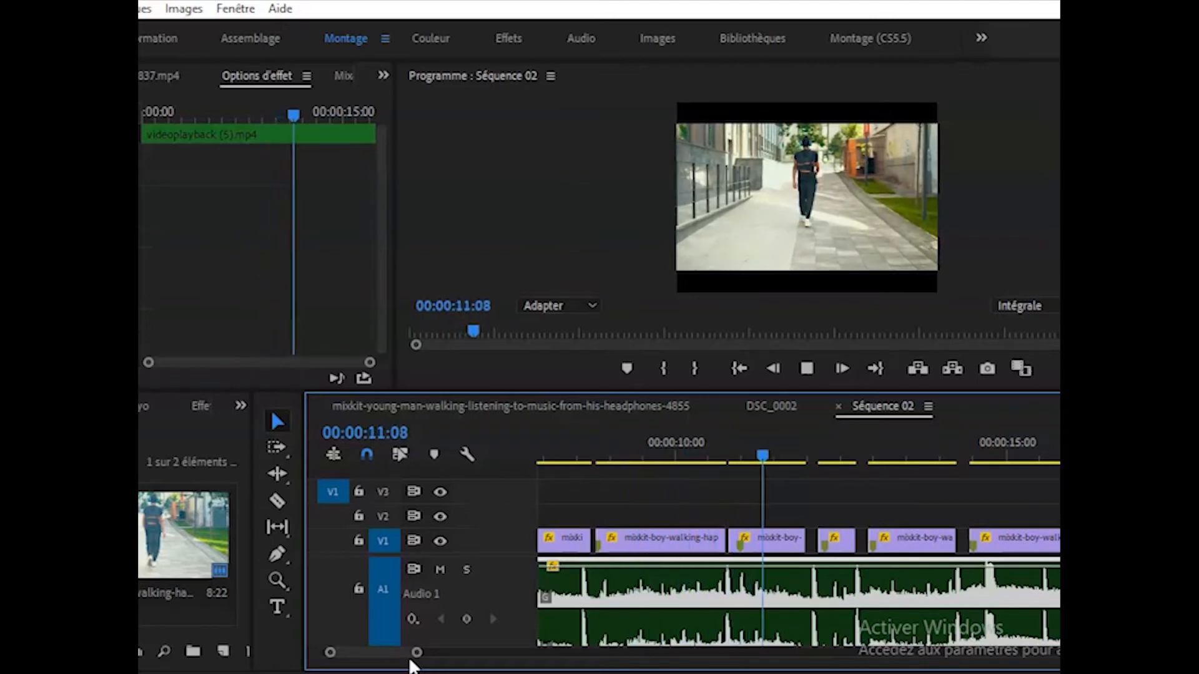
click(621, 625)
drag(843, 457, 794, 458)
key(space)
key(space)
drag(415, 655, 391, 656)
key(space)
key(space)
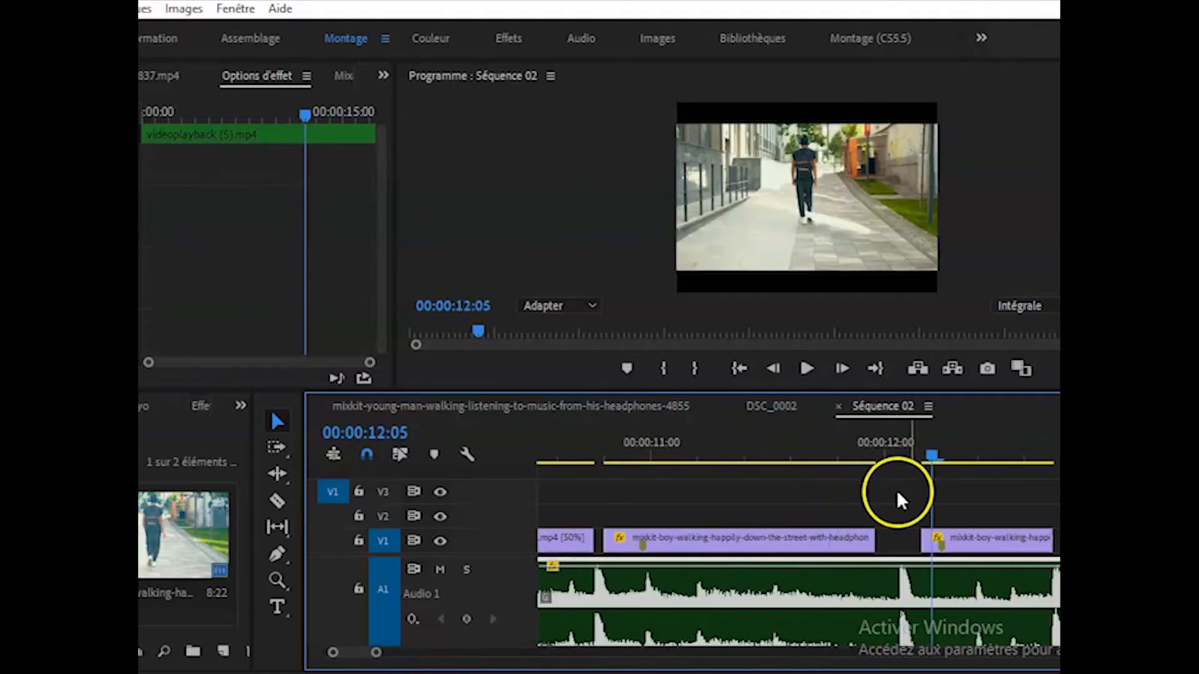
drag(911, 538, 901, 544)
drag(928, 443, 796, 470)
key(space)
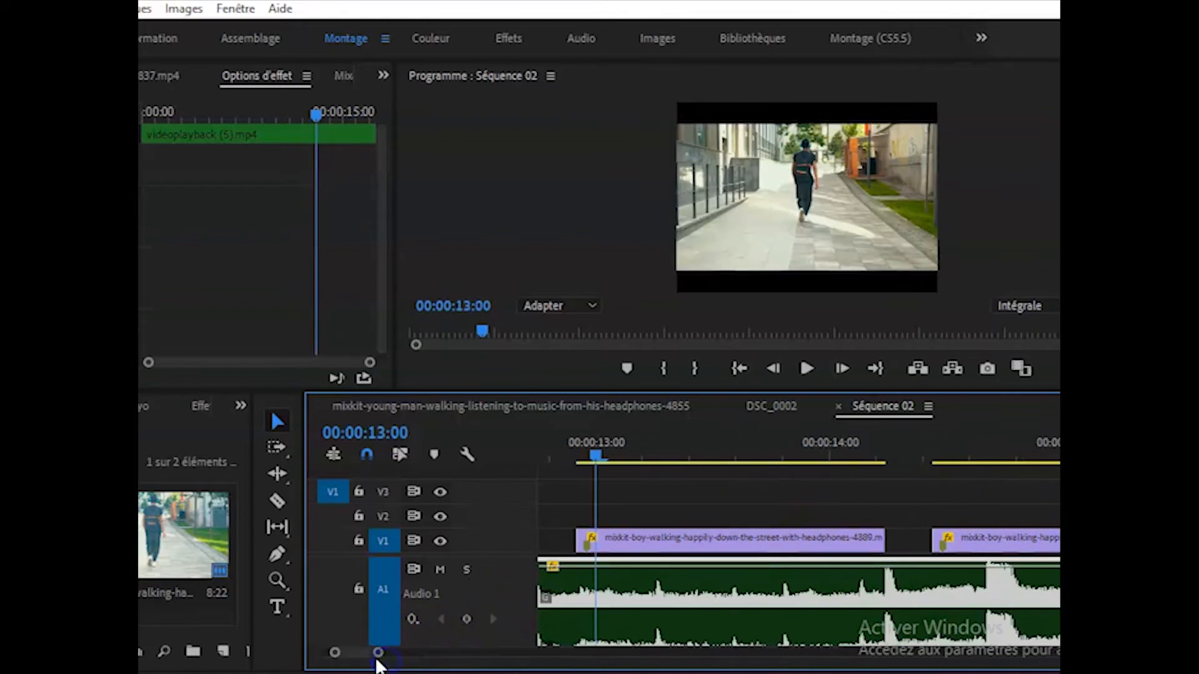
- Extend the start of the tenth segment about two frames earlier, before 00:00:13:00, and play over that cut
mouse_move(378, 656)
mouse_down()
mouse_move(367, 662)
mouse_move(465, 652)
mouse_move(369, 653)
mouse_up()
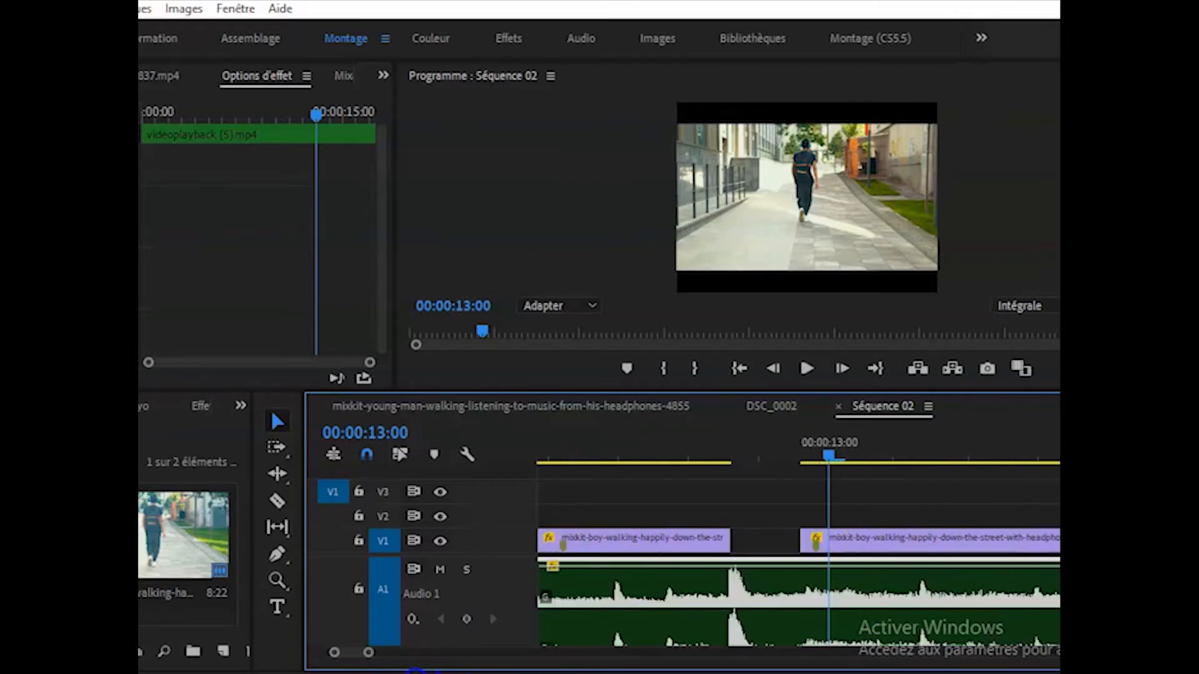
drag(800, 540, 773, 540)
click(834, 476)
drag(821, 451, 689, 475)
key(space)
key(space)
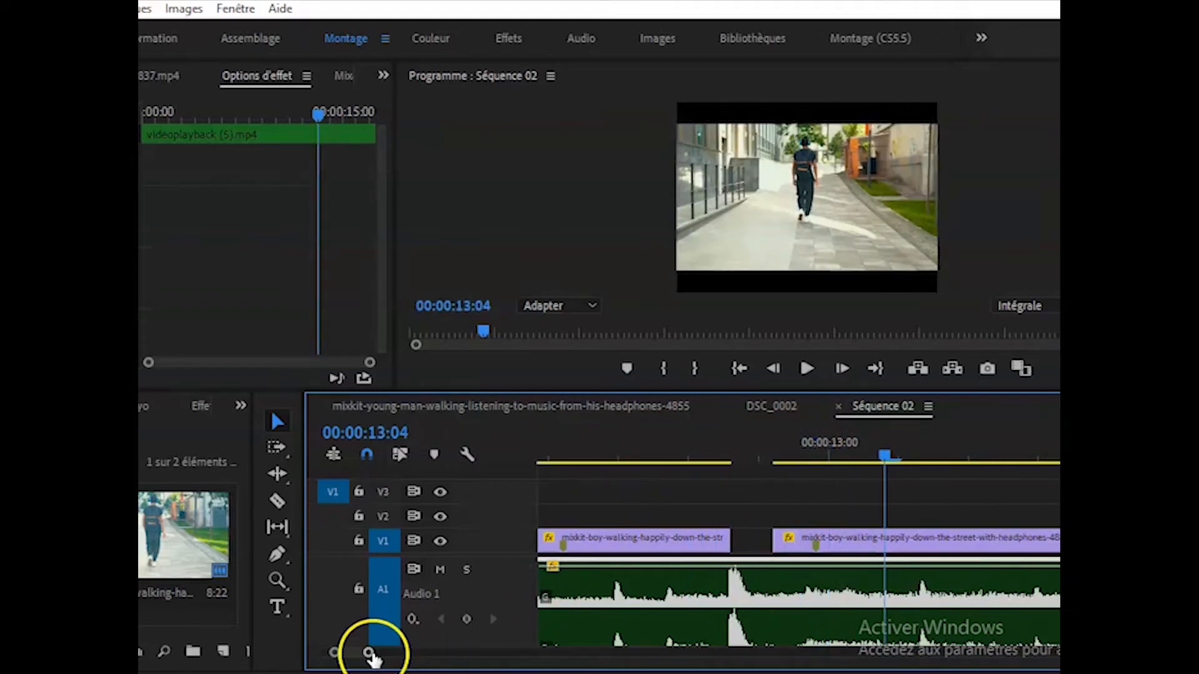
- Extend the start of the last segment slightly earlier, after 00:00:14:00, and play over that cut
drag(369, 657, 420, 669)
key(space)
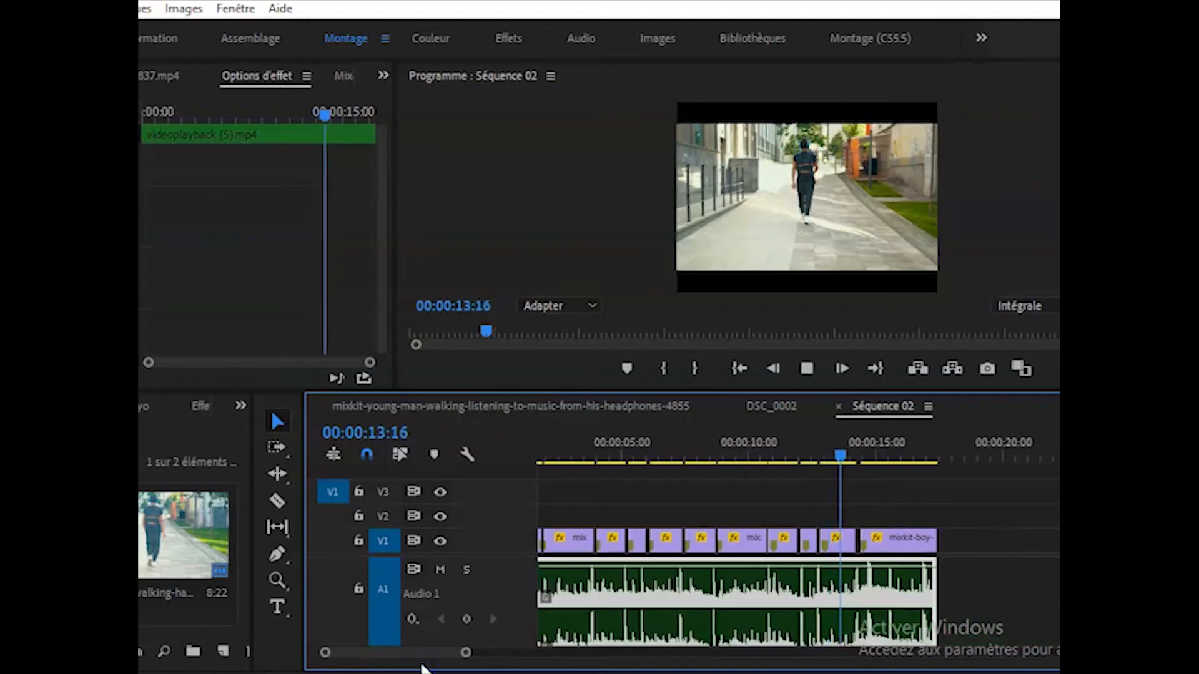
click(406, 663)
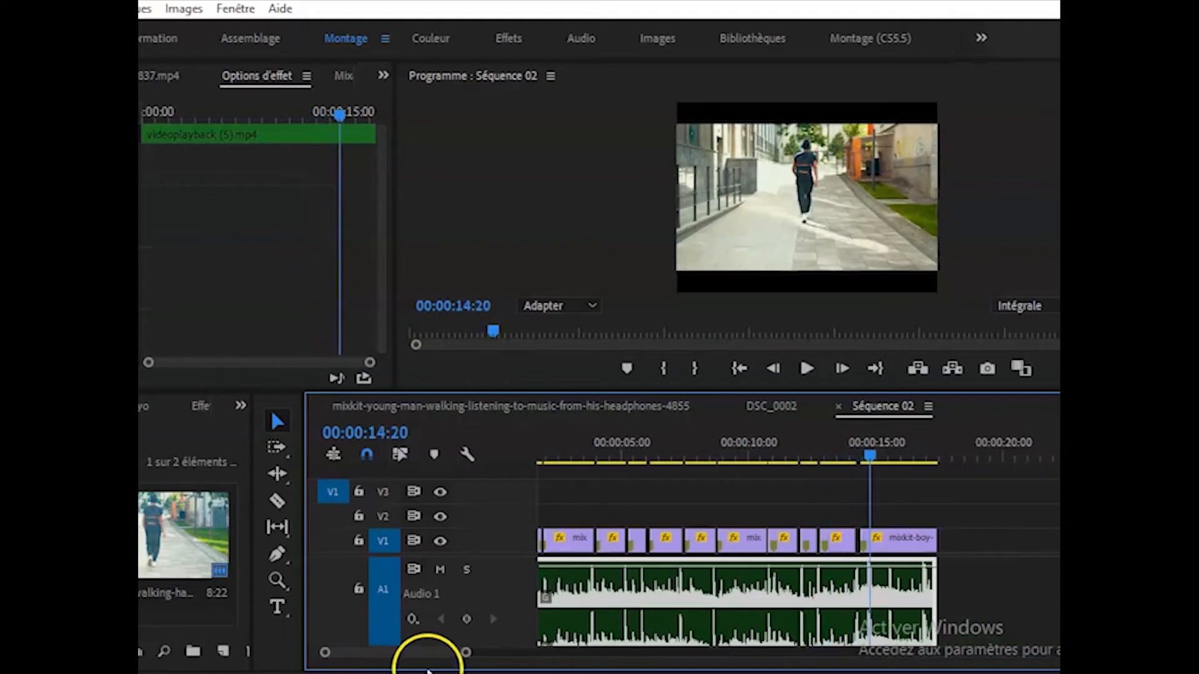
drag(462, 653, 383, 652)
click(781, 545)
drag(781, 545, 765, 542)
click(855, 444)
drag(745, 461, 683, 483)
key(space)
key(space)
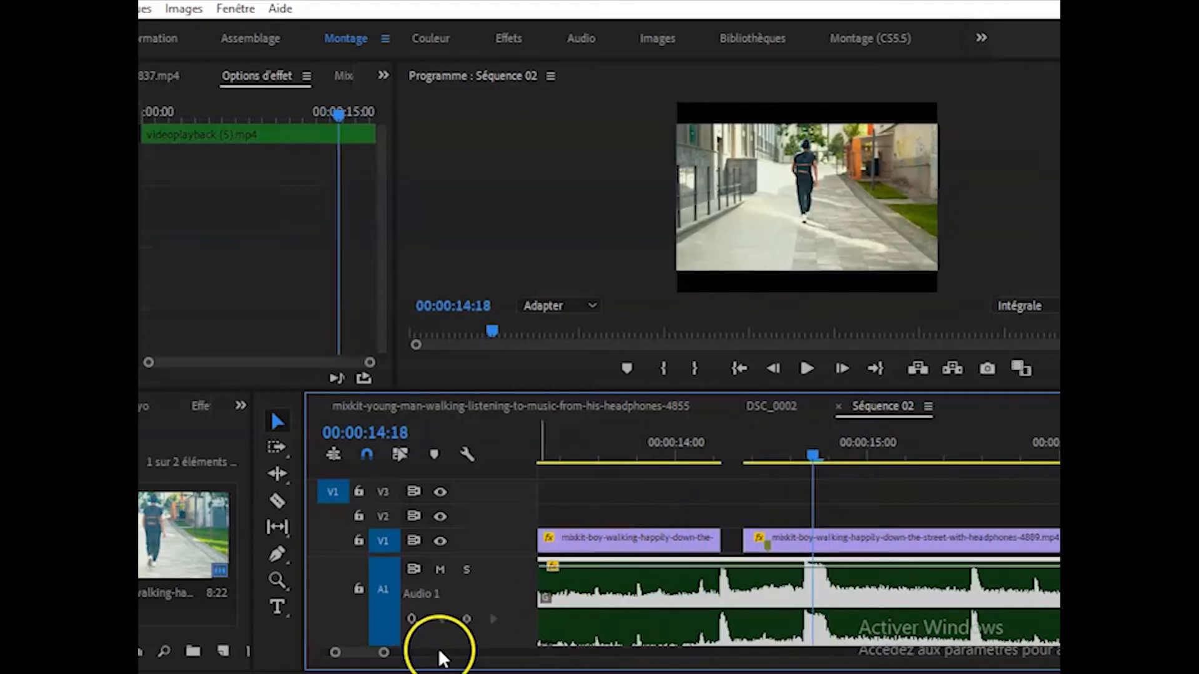
- Save the project again and play the retimed sequence from the start to check its sync with the beats
drag(383, 653, 505, 667)
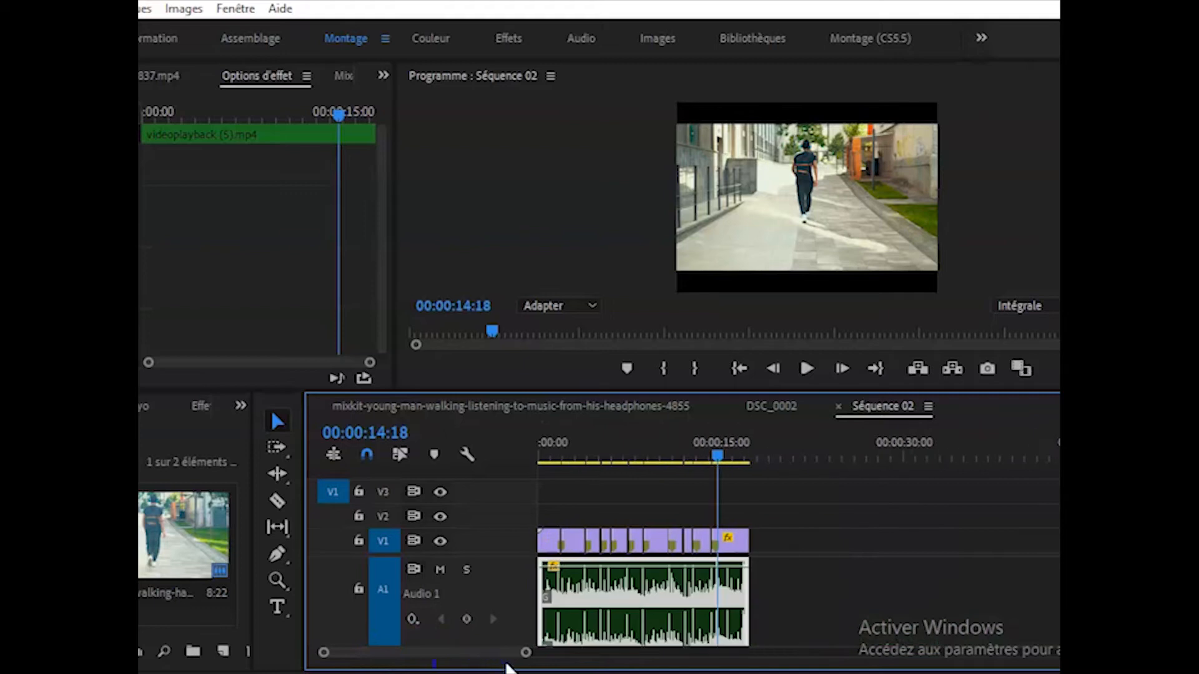
key(ctrl+s)
drag(715, 452, 474, 499)
key(space)
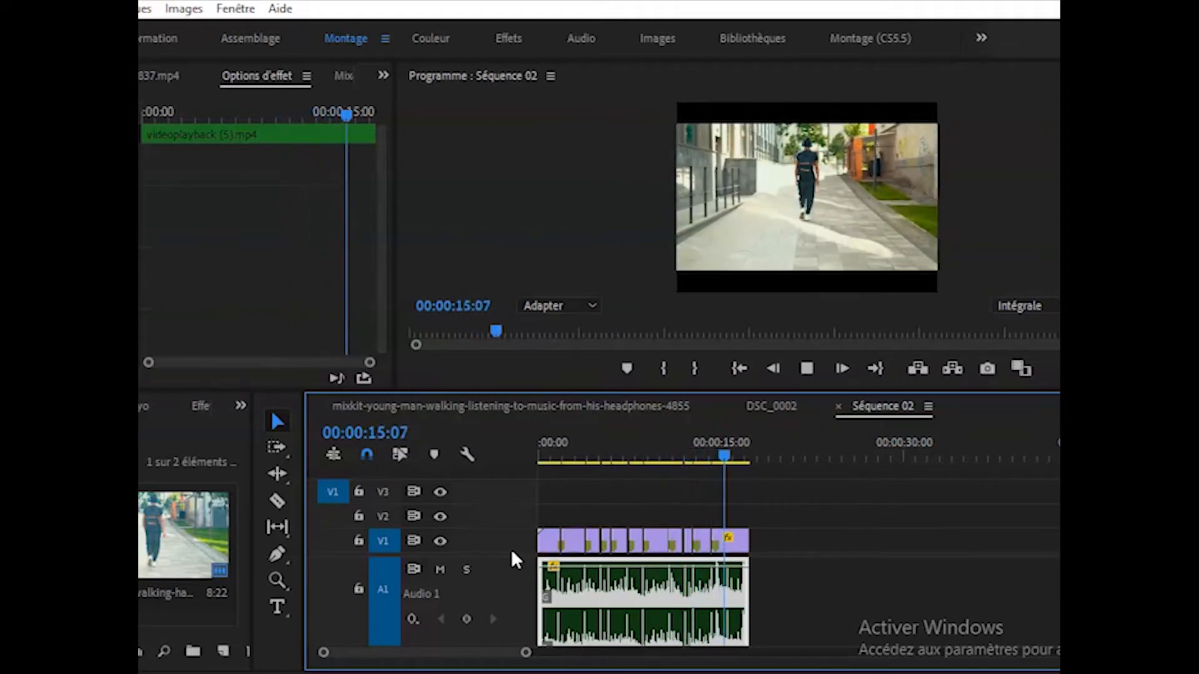
key(space)
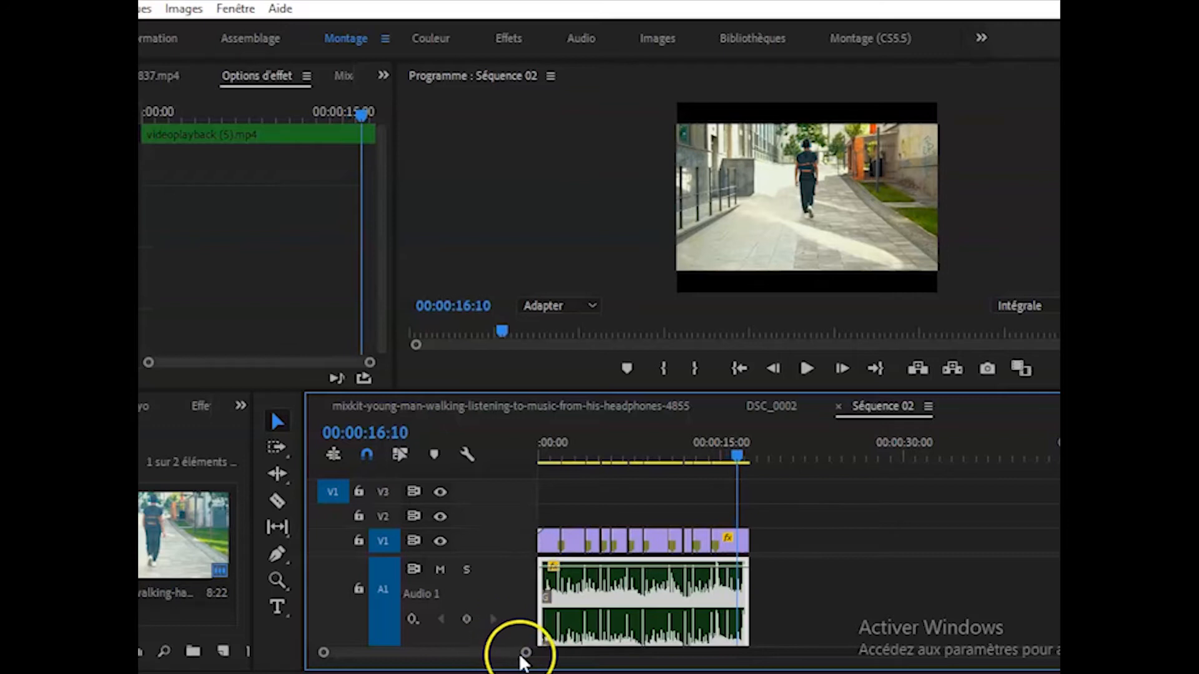
drag(524, 653, 499, 656)
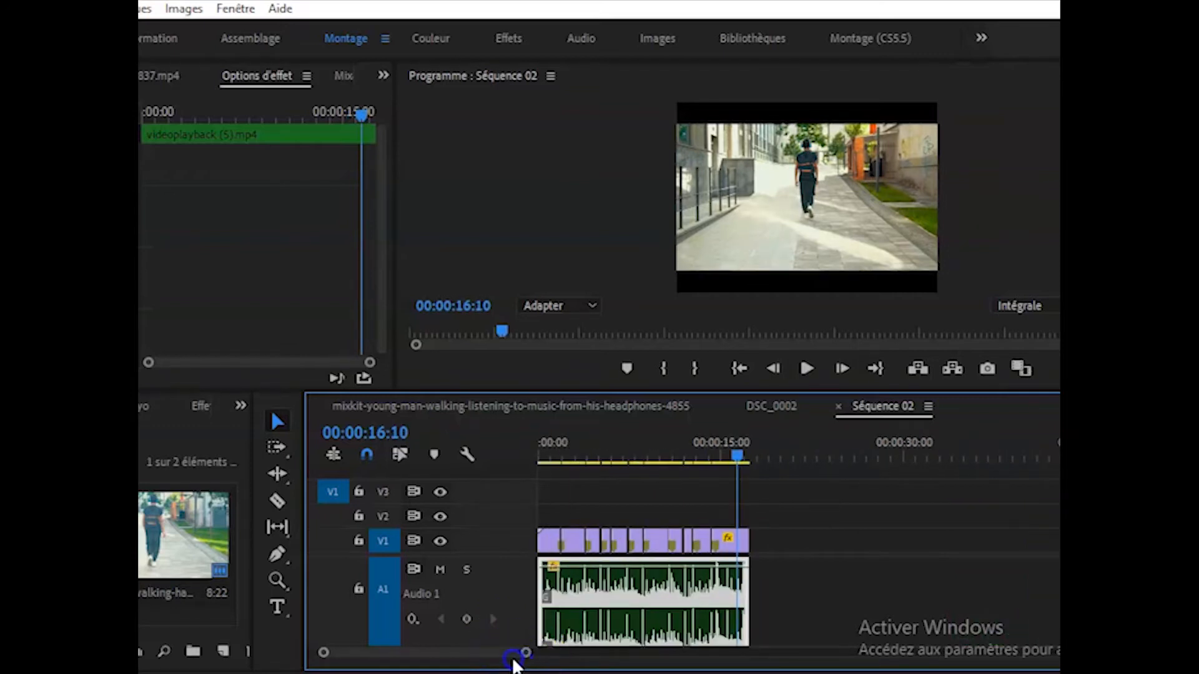
drag(526, 655, 504, 659)
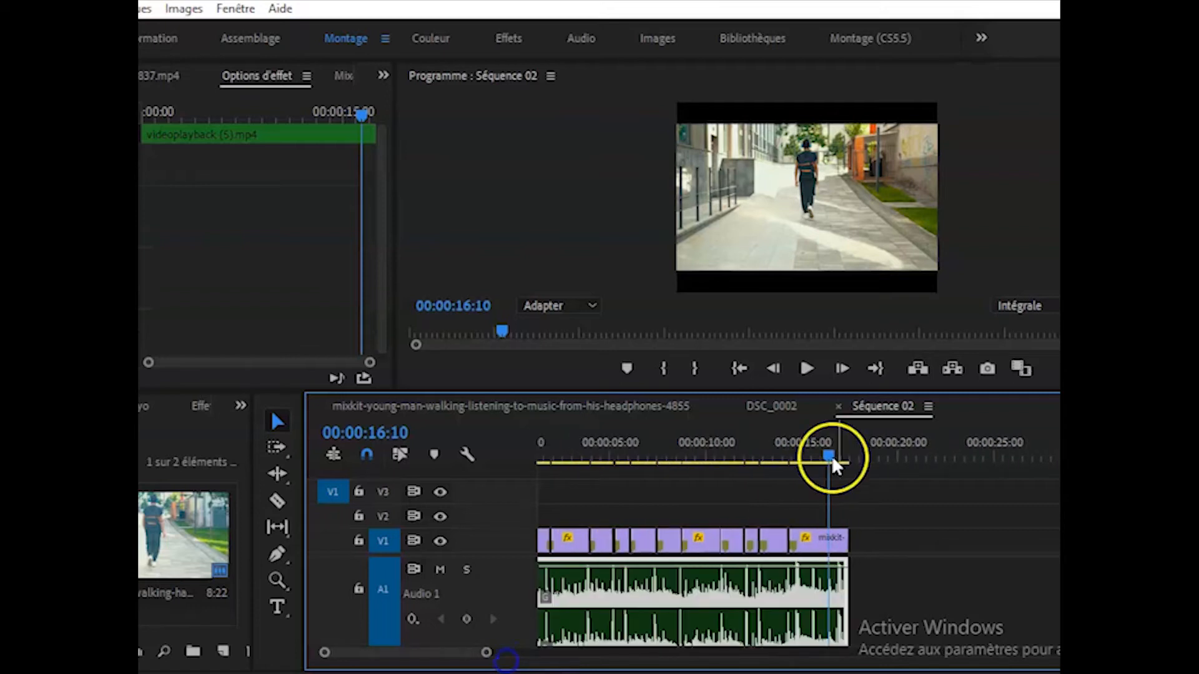
- Trim the start of the second segment later, to about 00:00:02:05, and play over the widened gap
drag(824, 456, 524, 547)
drag(492, 655, 458, 656)
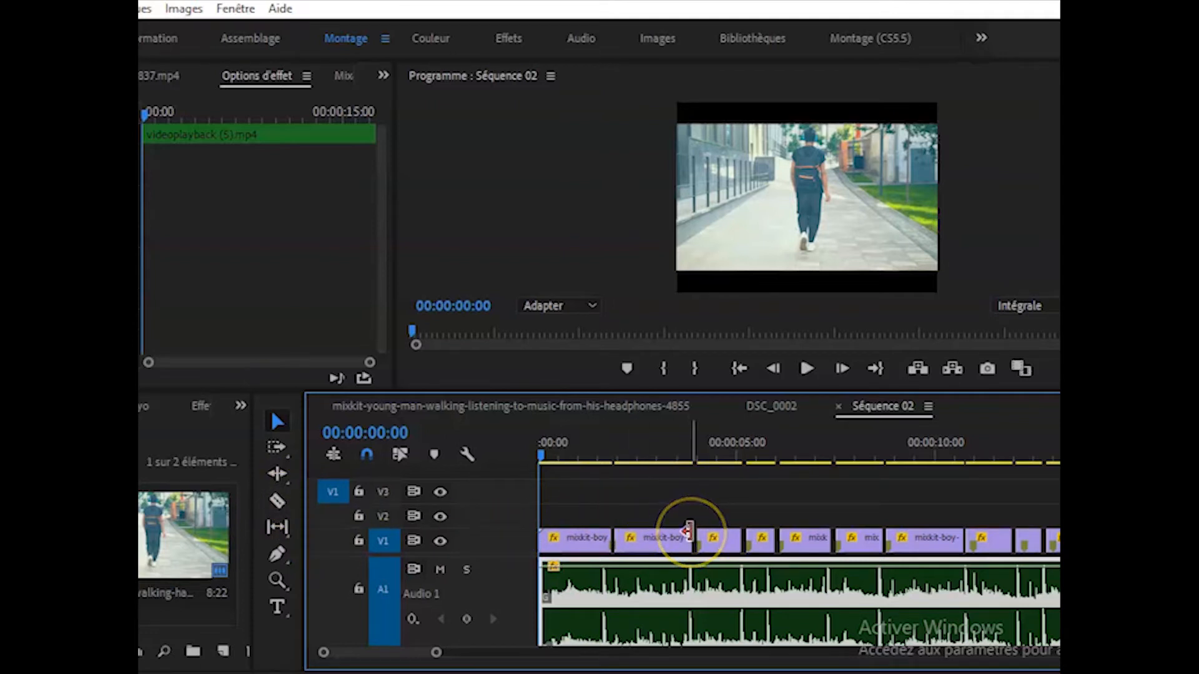
drag(539, 448, 593, 462)
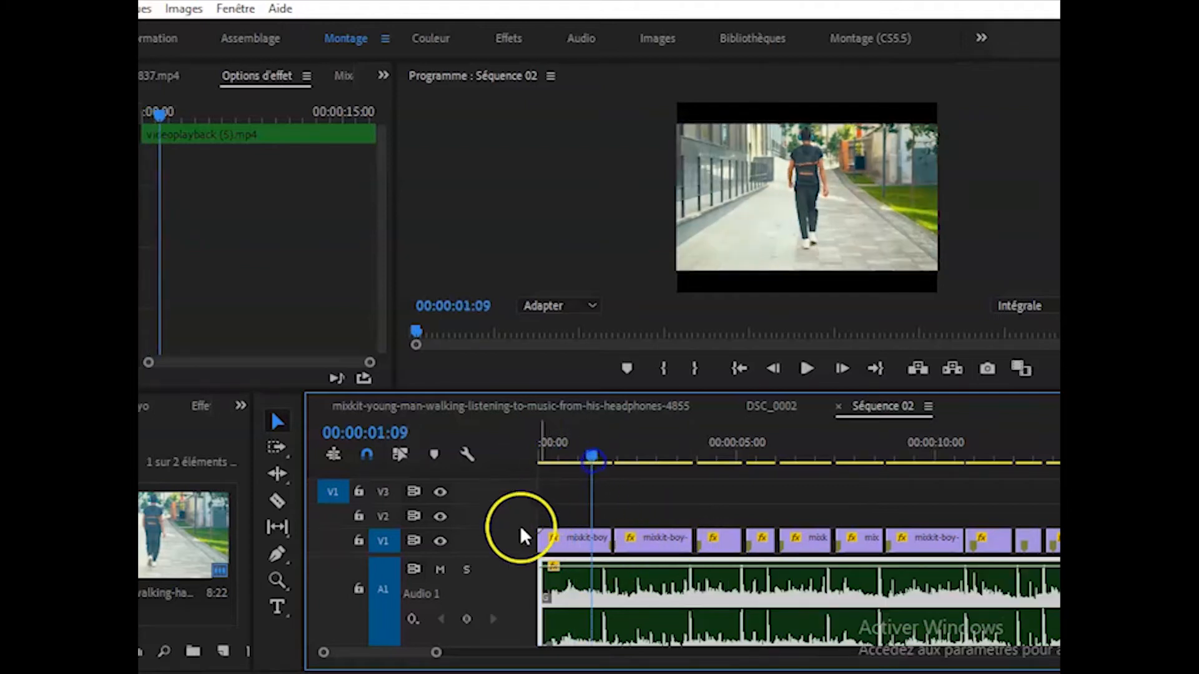
drag(435, 653, 408, 656)
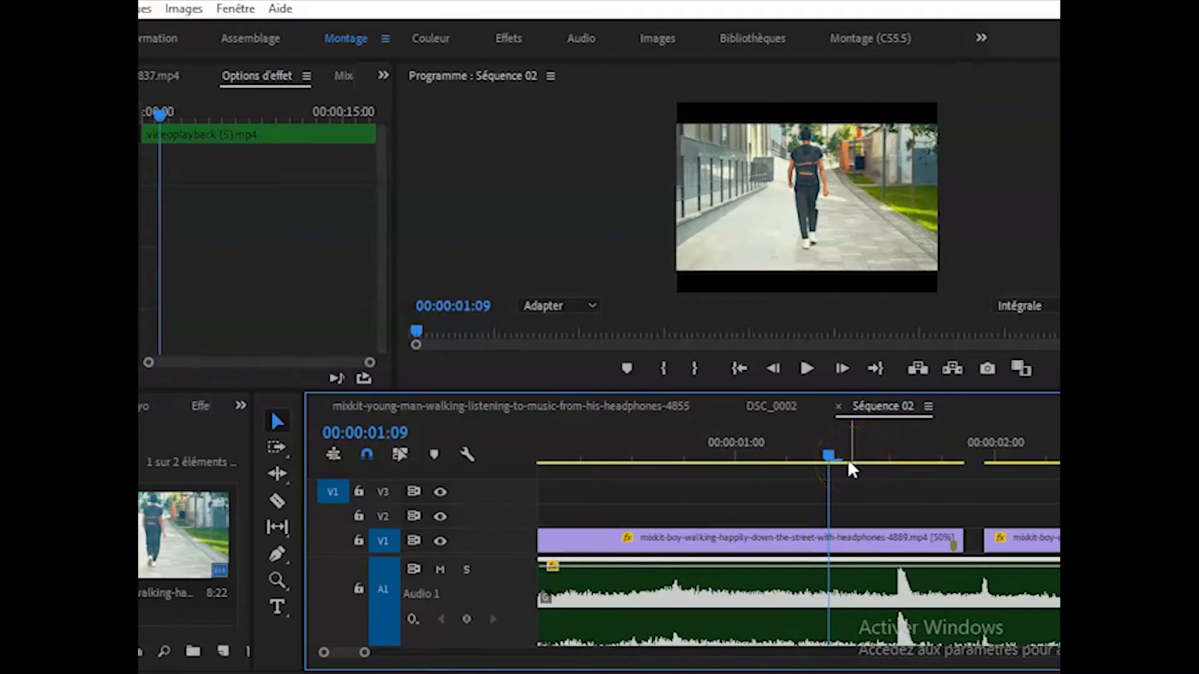
drag(834, 459, 920, 466)
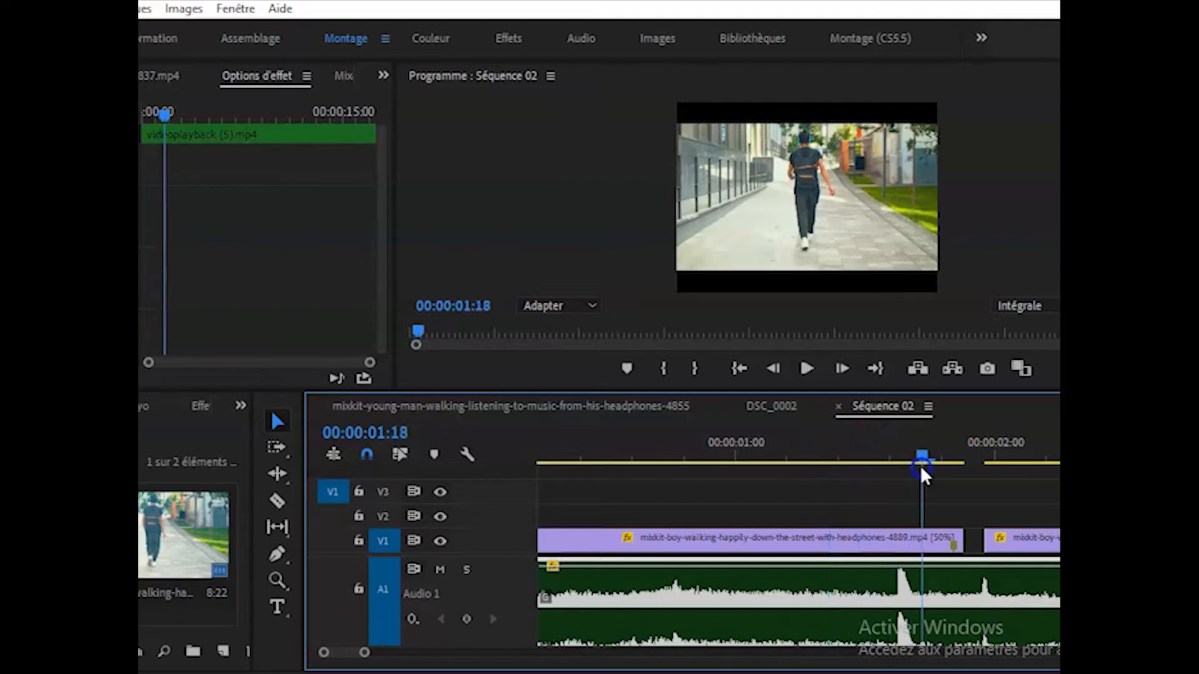
drag(984, 540, 1048, 537)
drag(925, 459, 895, 455)
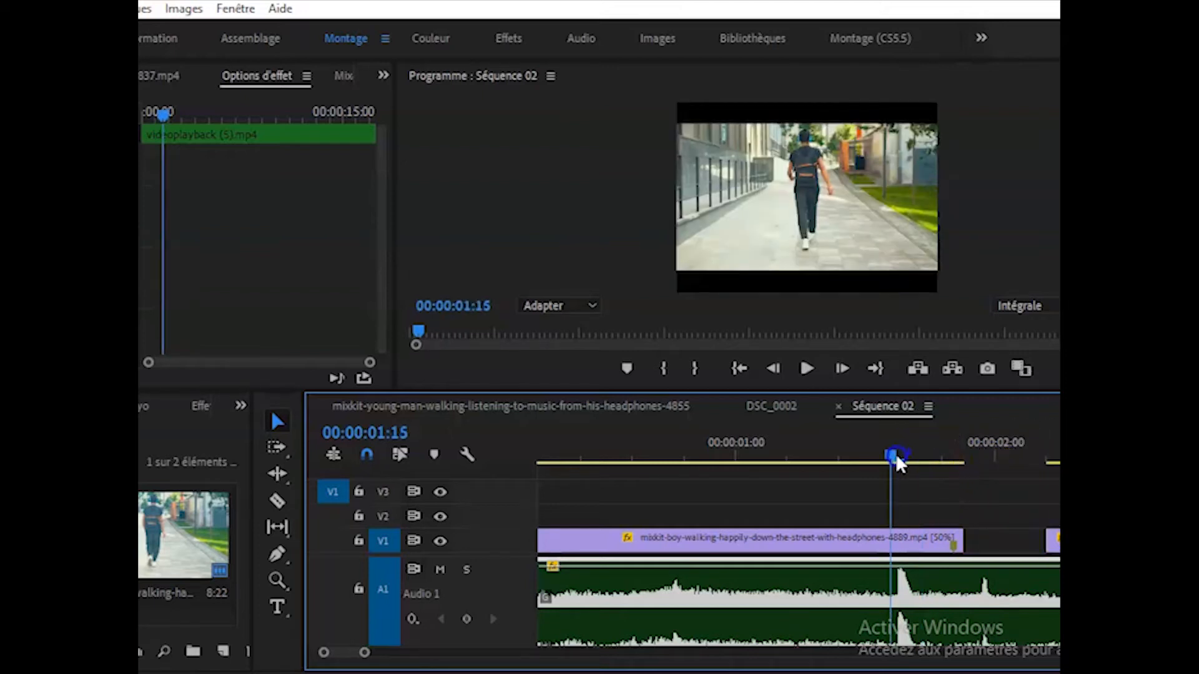
key(space)
key(space)
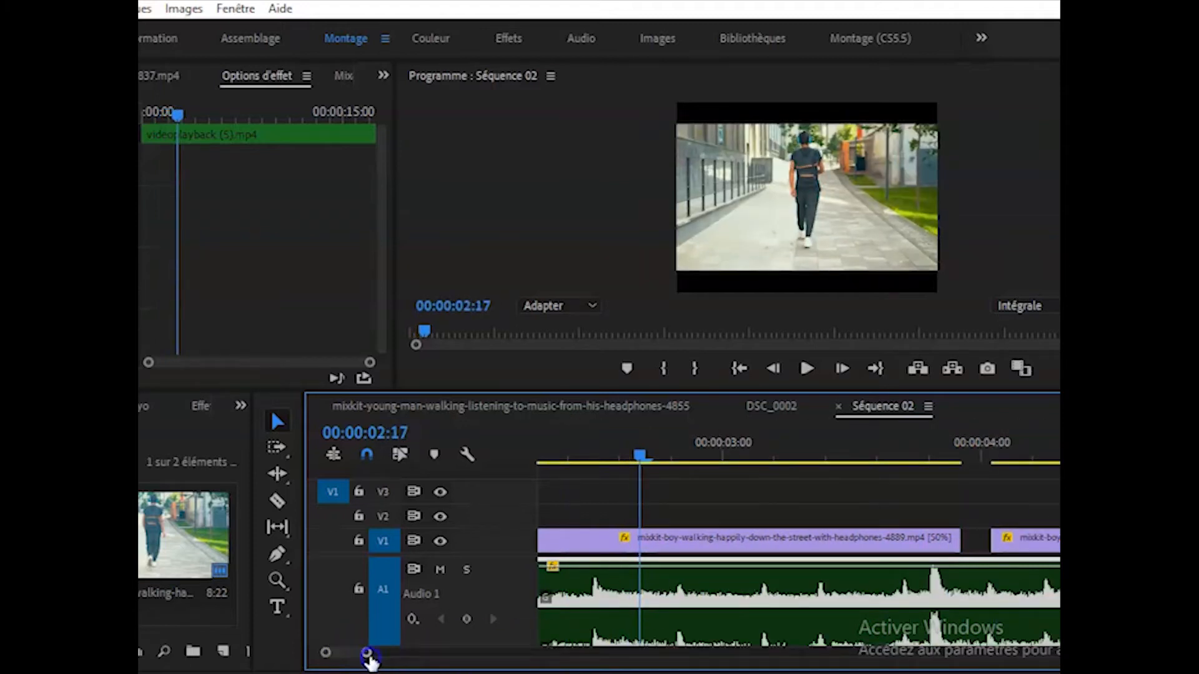
- Extend the start of the second segment back to about 00:00:02:00 and play over the cut
drag(366, 653, 394, 656)
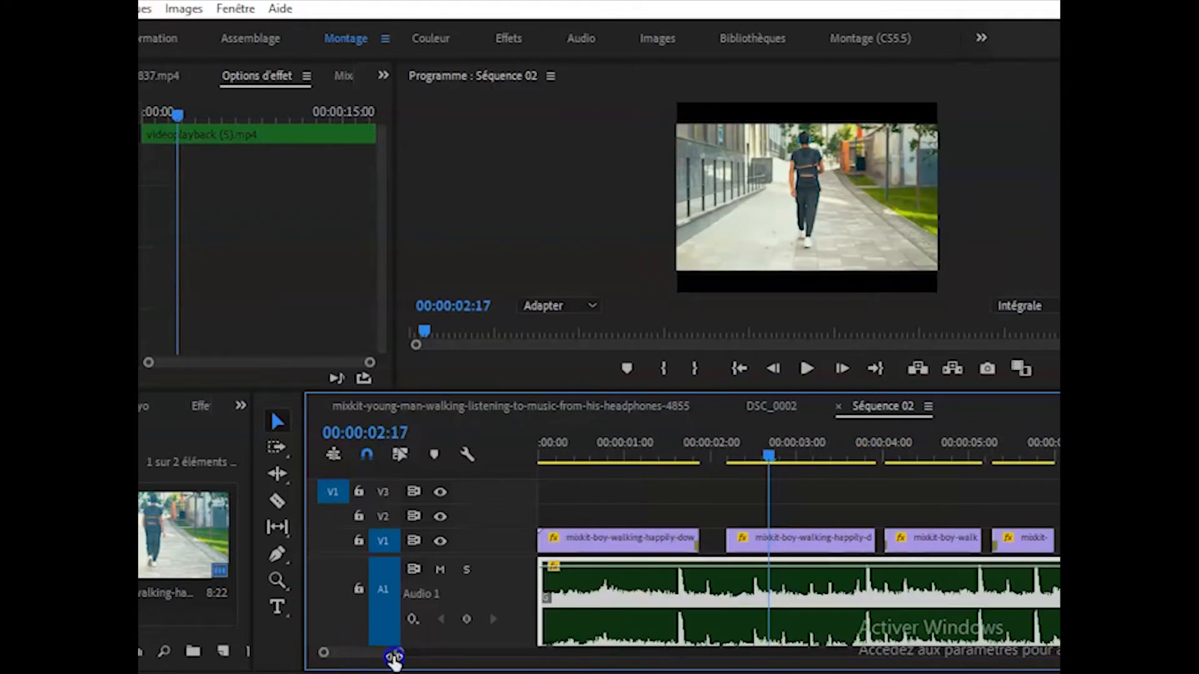
drag(725, 537, 709, 535)
drag(760, 445, 700, 464)
key(space)
key(space)
- Extend the start of the second segment slightly earlier, to the beat just before 00:00:02:00, and replay the gap several times
drag(398, 653, 359, 654)
drag(770, 537, 761, 539)
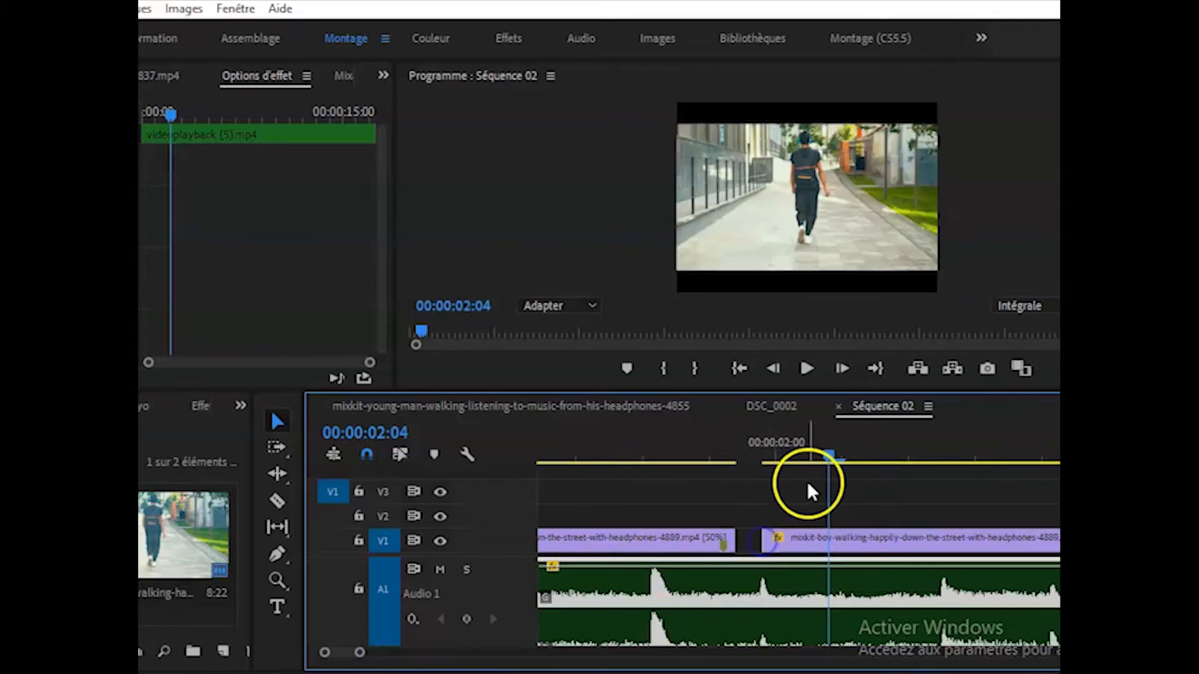
drag(824, 453, 680, 460)
key(space)
key(space)
drag(910, 451, 684, 490)
key(space)
key(space)
drag(855, 456, 712, 489)
key(space)
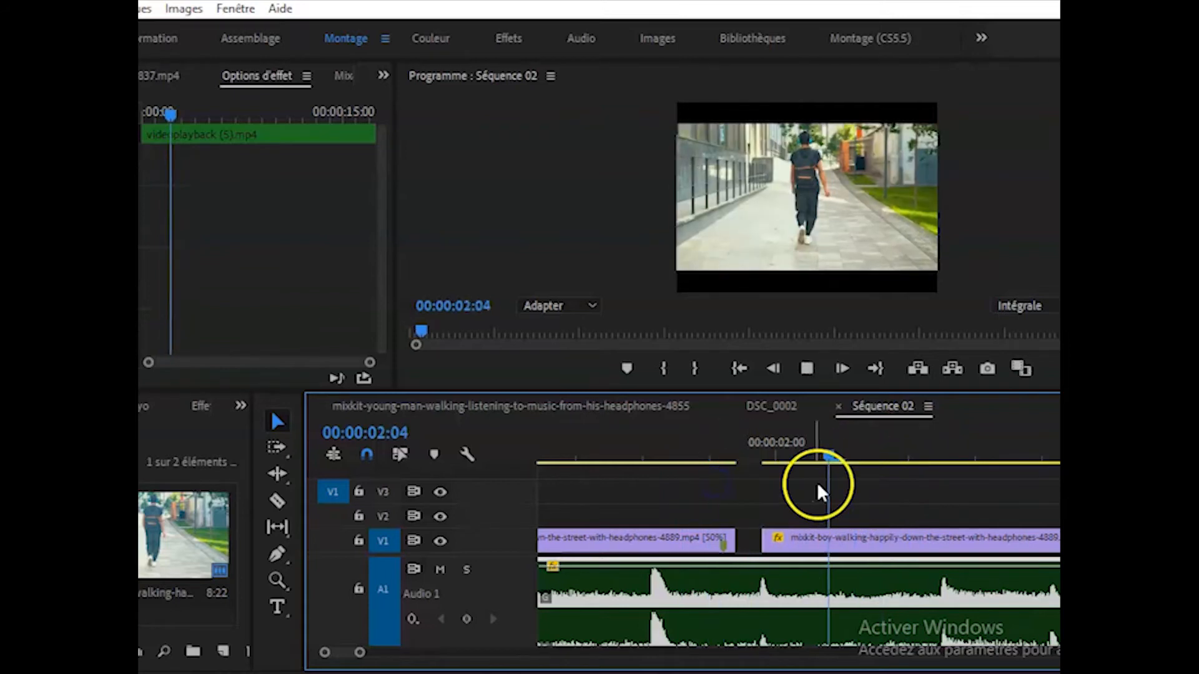
key(space)
- Save the project and play the stacked phone and walking clips from their start at 00:00:53:24
drag(360, 652, 515, 657)
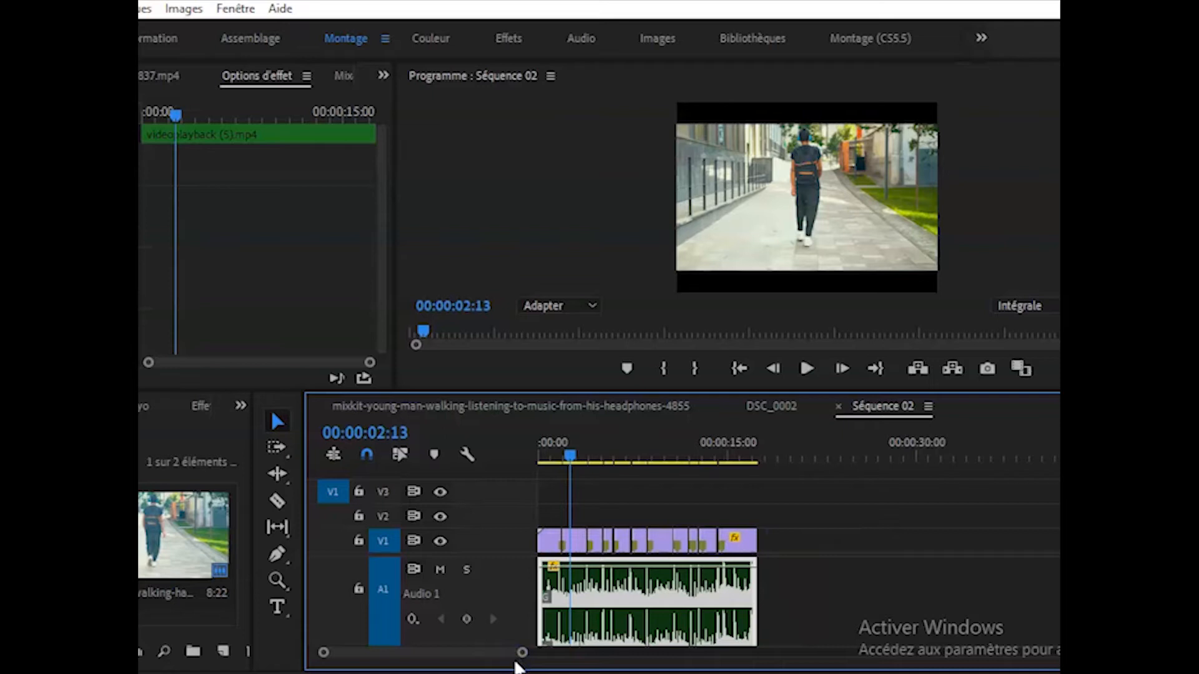
key(ctrl+s)
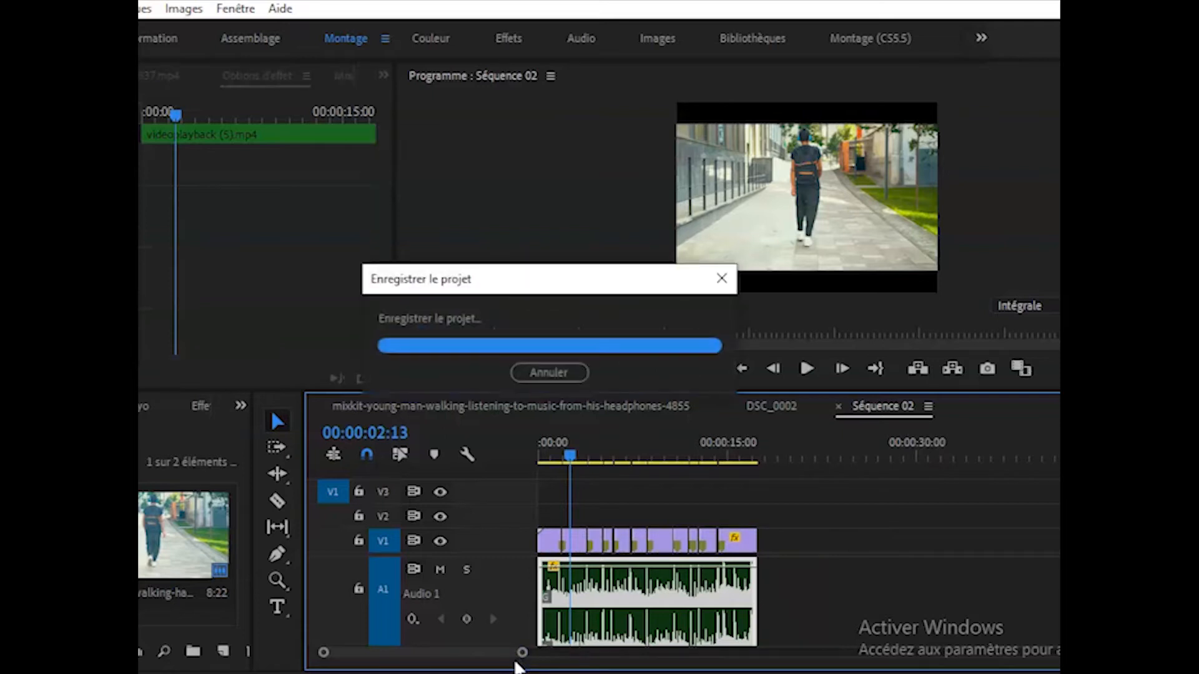
click(524, 662)
drag(525, 663, 649, 667)
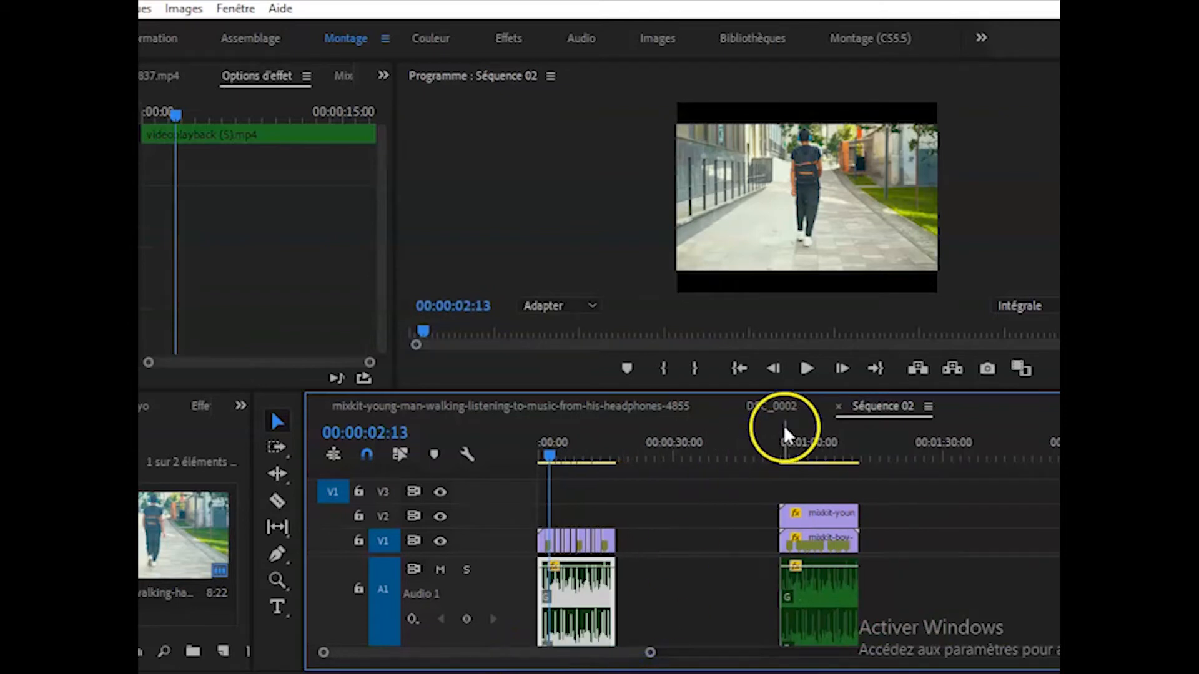
click(784, 428)
drag(650, 654, 587, 656)
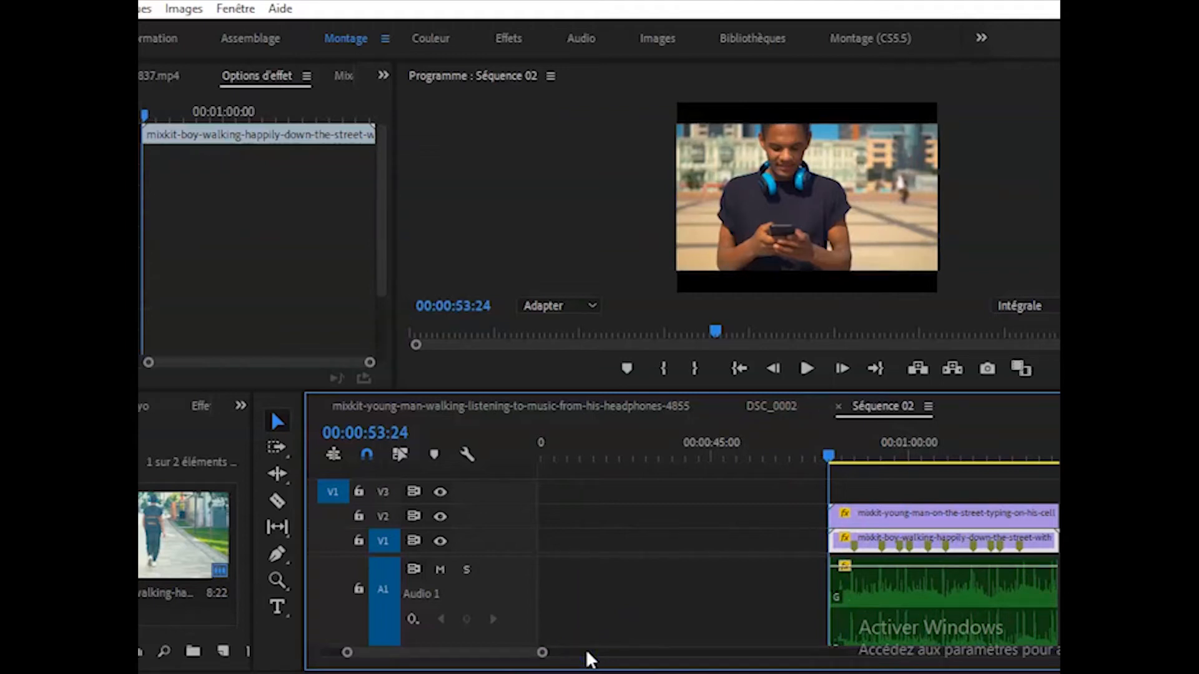
key(space)
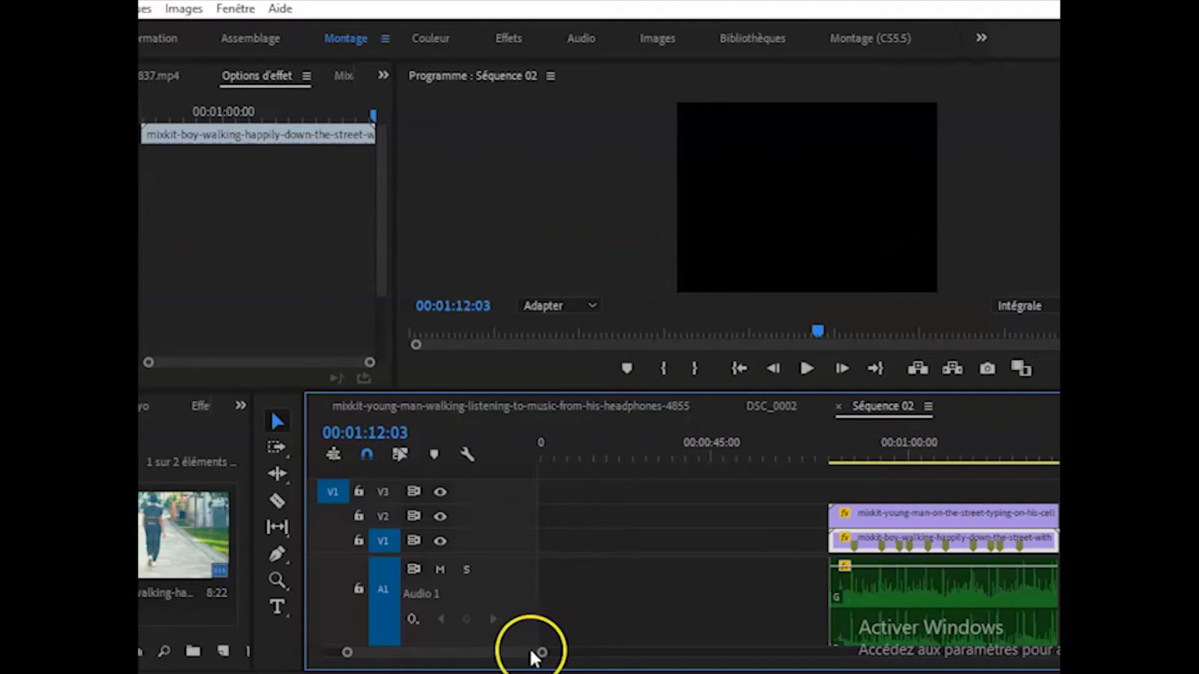
- Return to the sequence start, cue the stacked clips at 00:00:57:00, and play them against their beat markers
drag(542, 652, 726, 653)
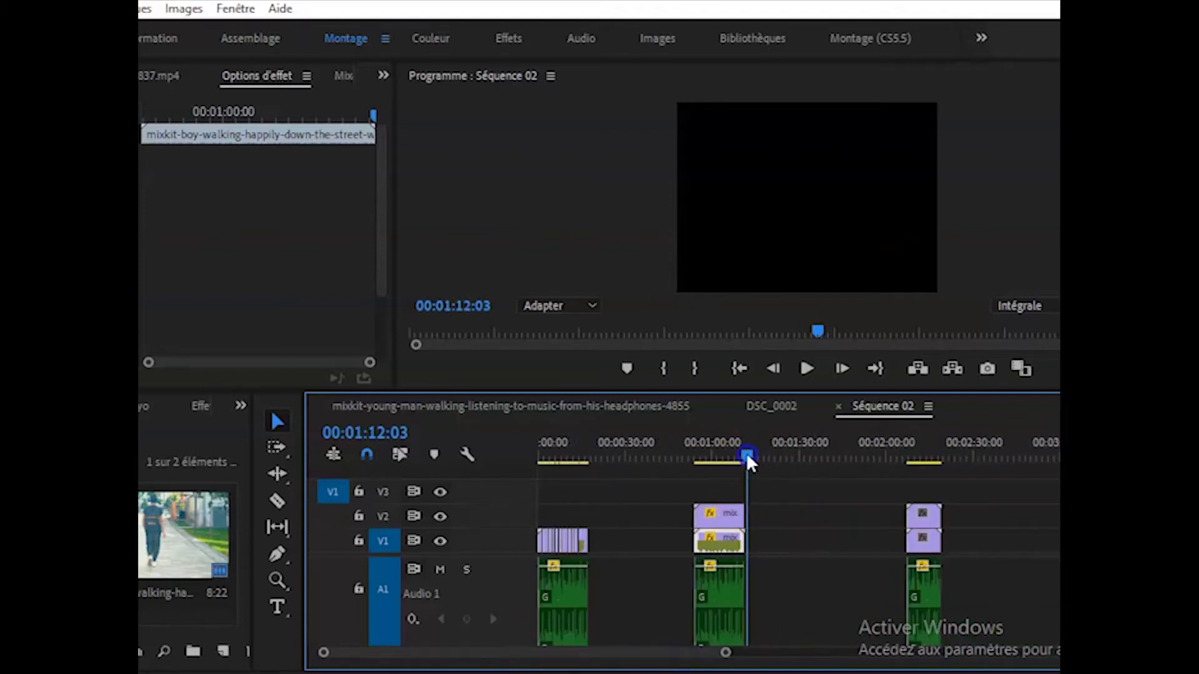
drag(746, 465, 534, 469)
click(597, 542)
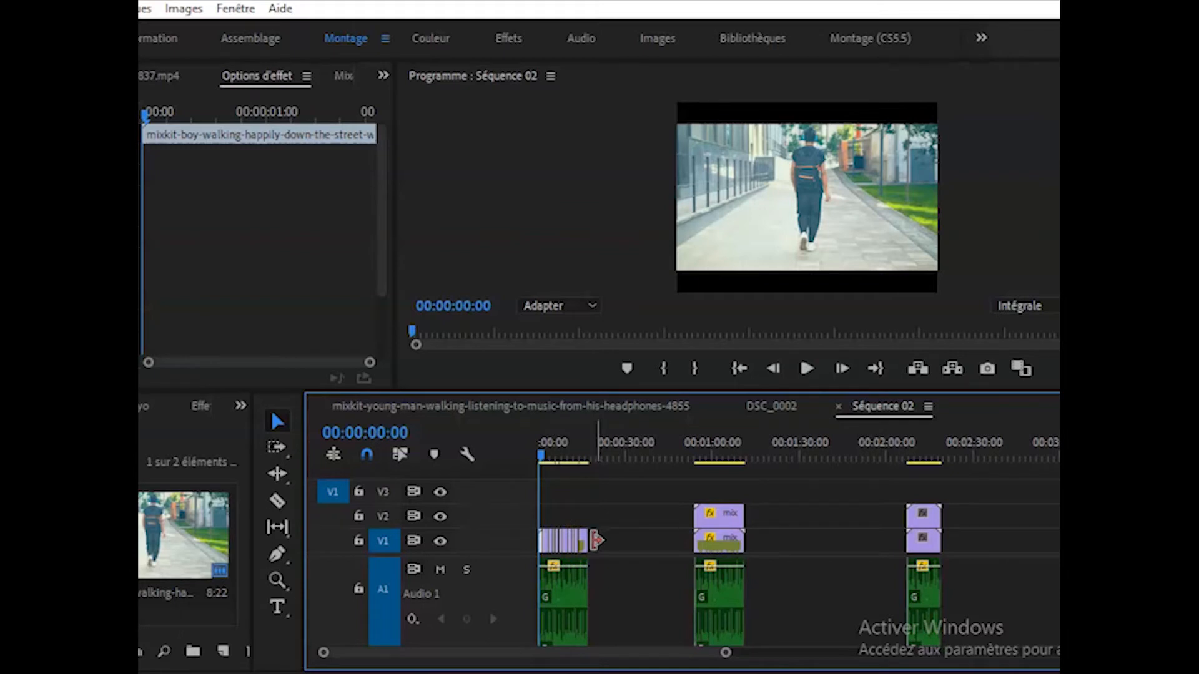
drag(541, 462, 704, 463)
drag(722, 653, 616, 662)
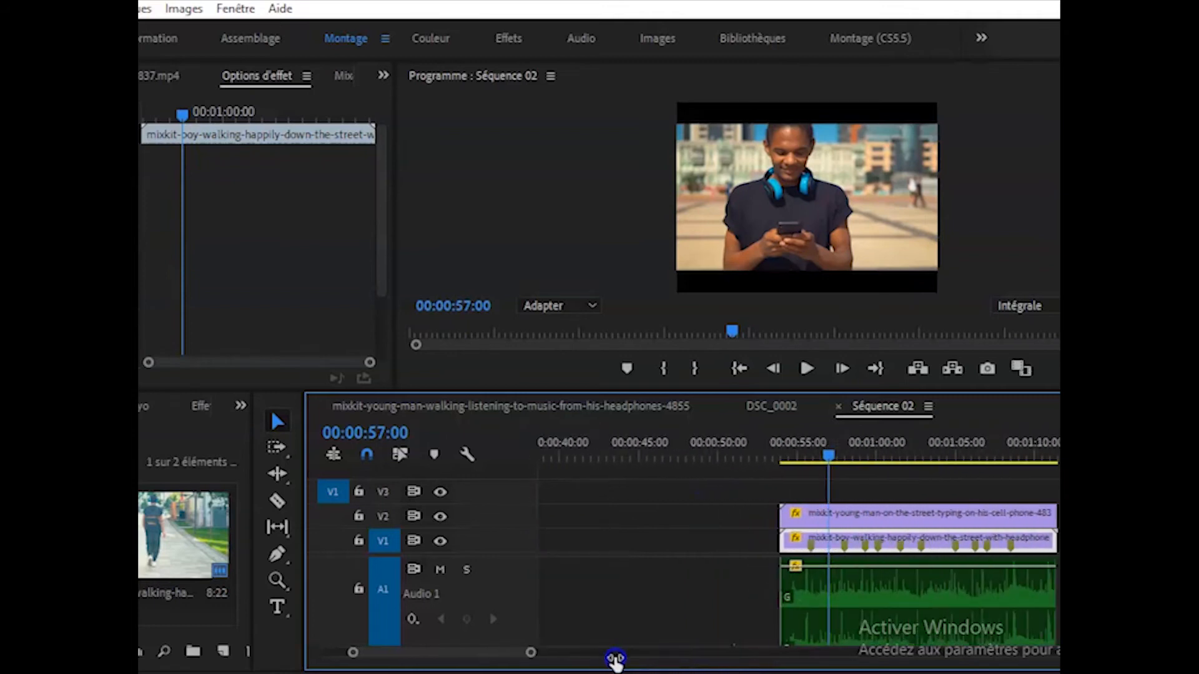
key(space)
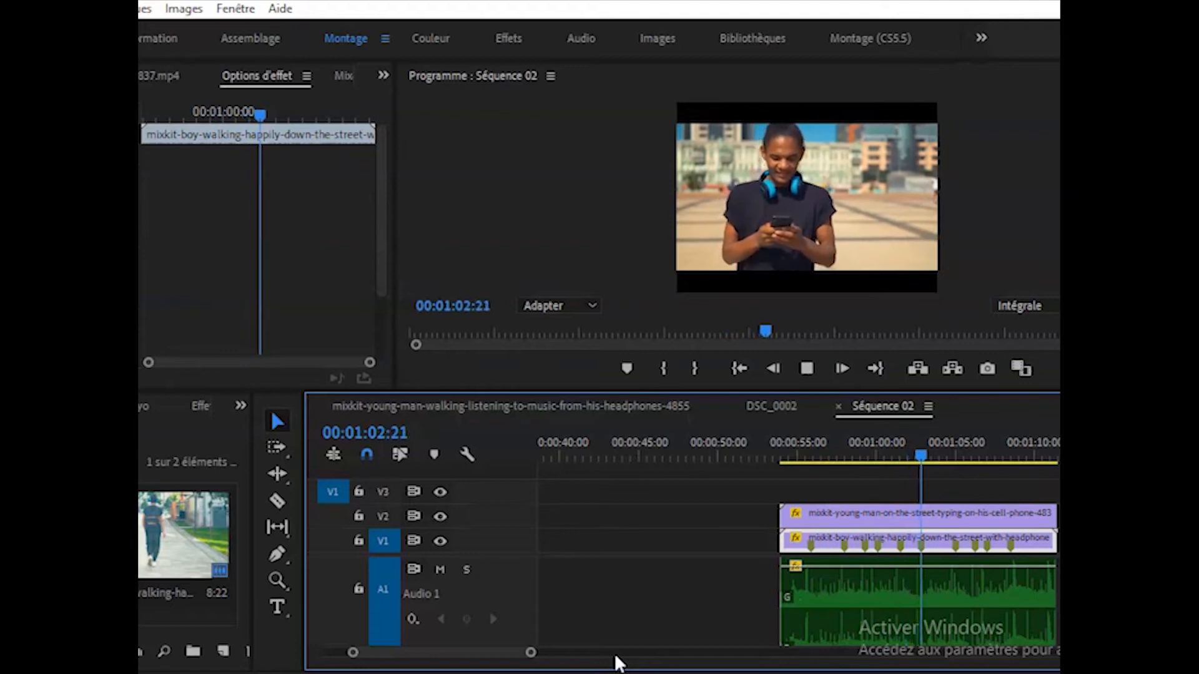
- Replay the stacked clips from around the sixth walking-clip marker and stop the playhead at 00:01:03:16
click(612, 647)
drag(939, 456, 919, 455)
key(space)
click(1001, 474)
key(space)
key(space)
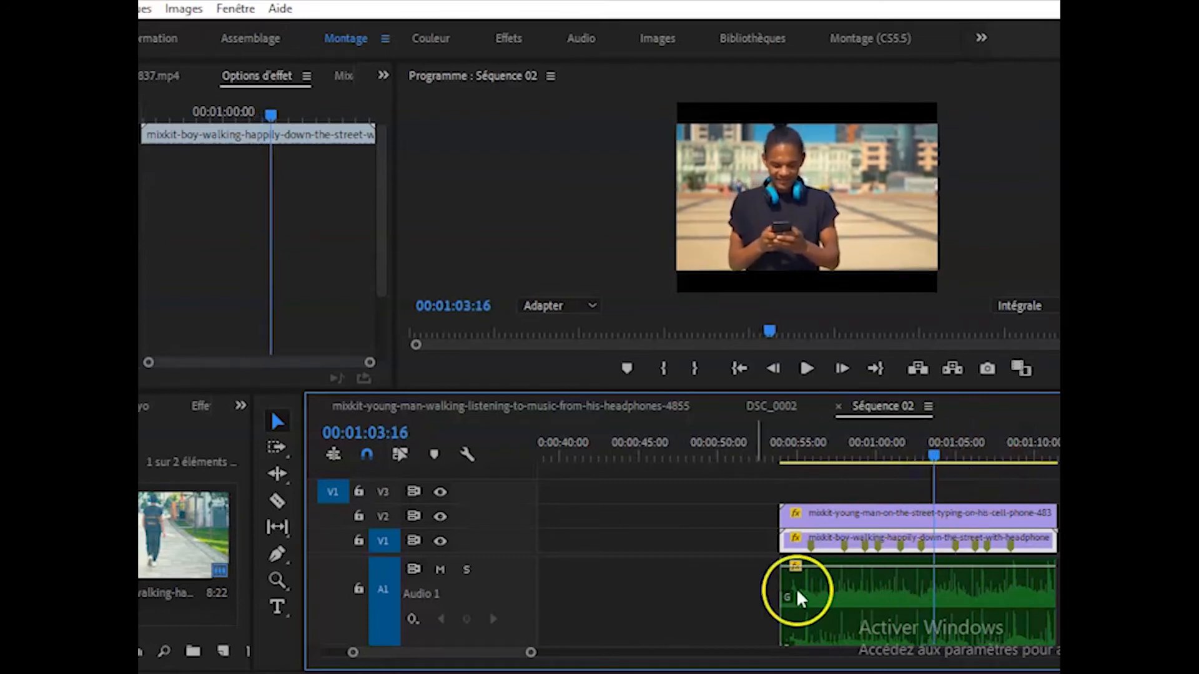
- Cut both stacked clips with the Razor tool at 00:01:03:16 and at the preceding beat marker
drag(530, 654, 495, 657)
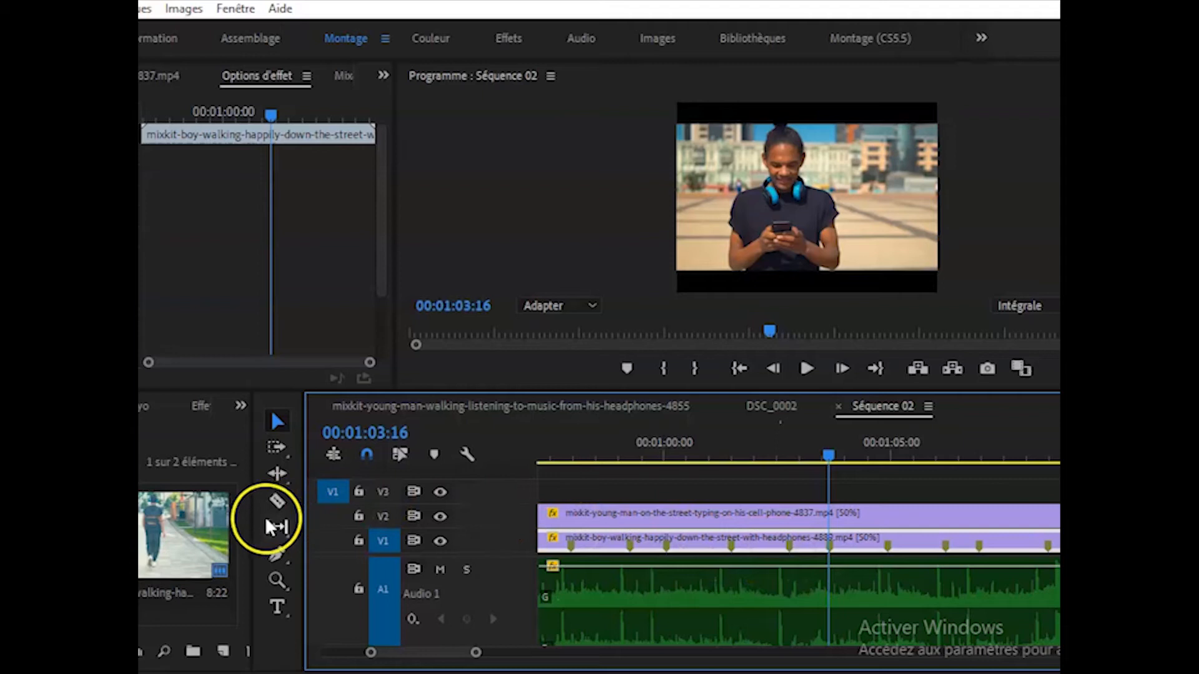
click(277, 500)
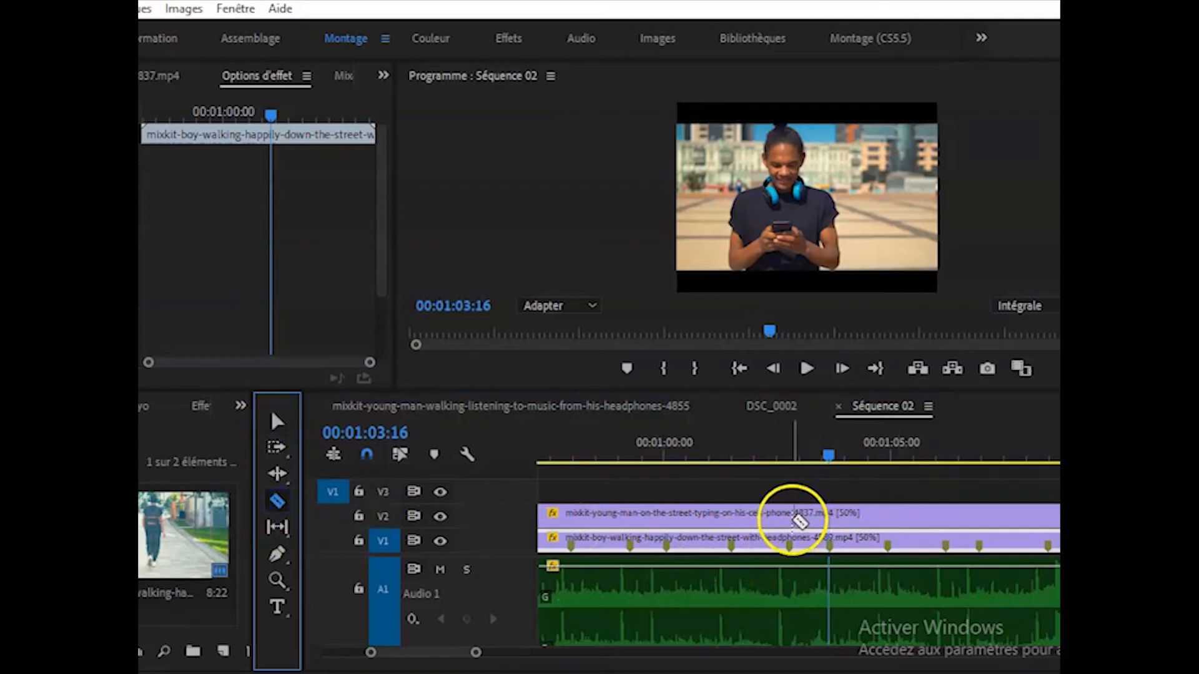
click(837, 512)
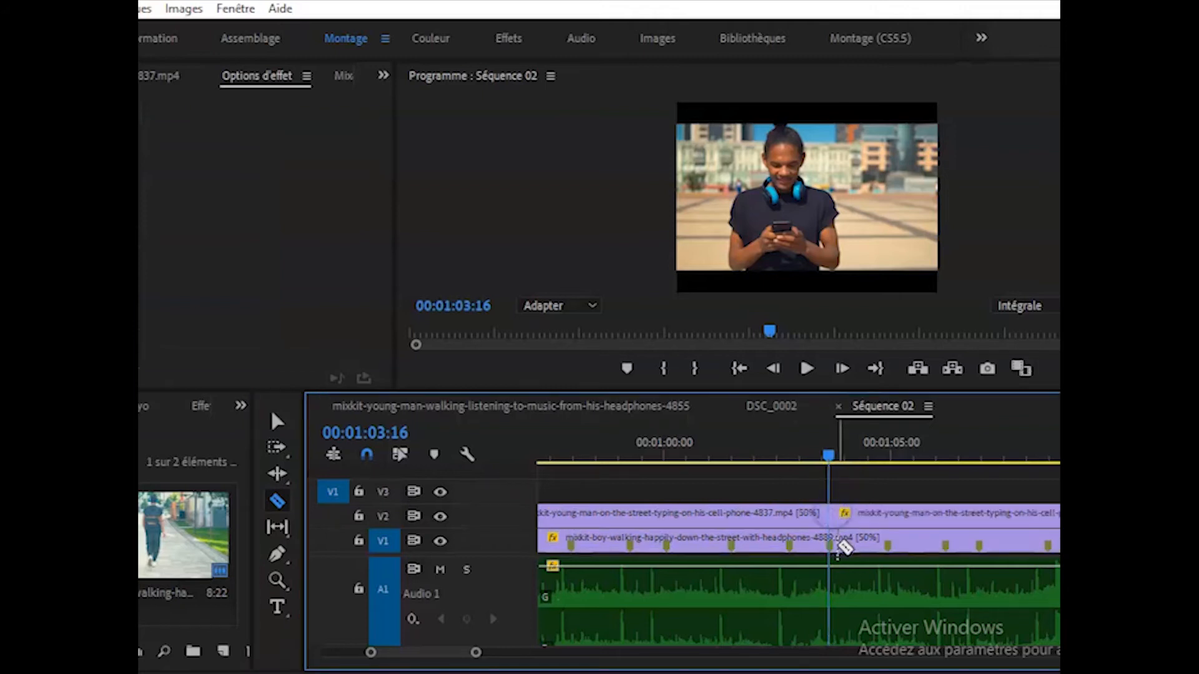
click(835, 541)
click(792, 513)
click(792, 541)
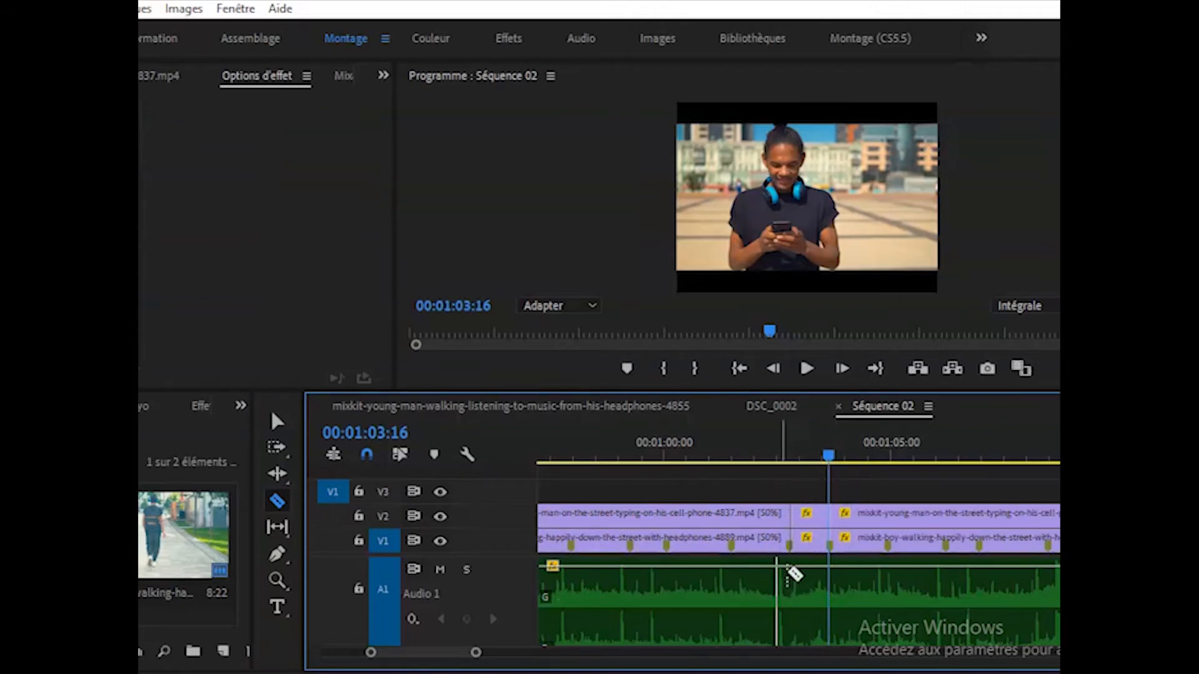
- Step back frame by frame from 00:01:03:16 and cut both stacked clips at 00:01:03:15, 00:01:03:14 and 00:01:03:13
drag(476, 652, 451, 656)
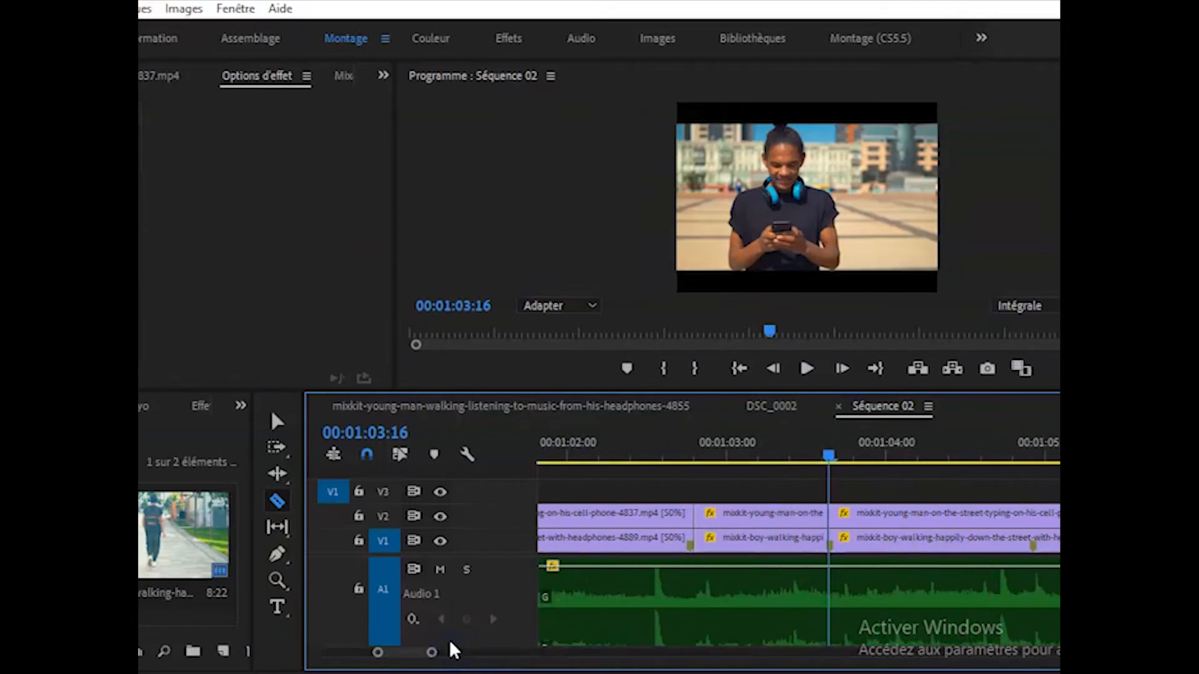
click(457, 662)
key(Left)
drag(428, 663, 406, 660)
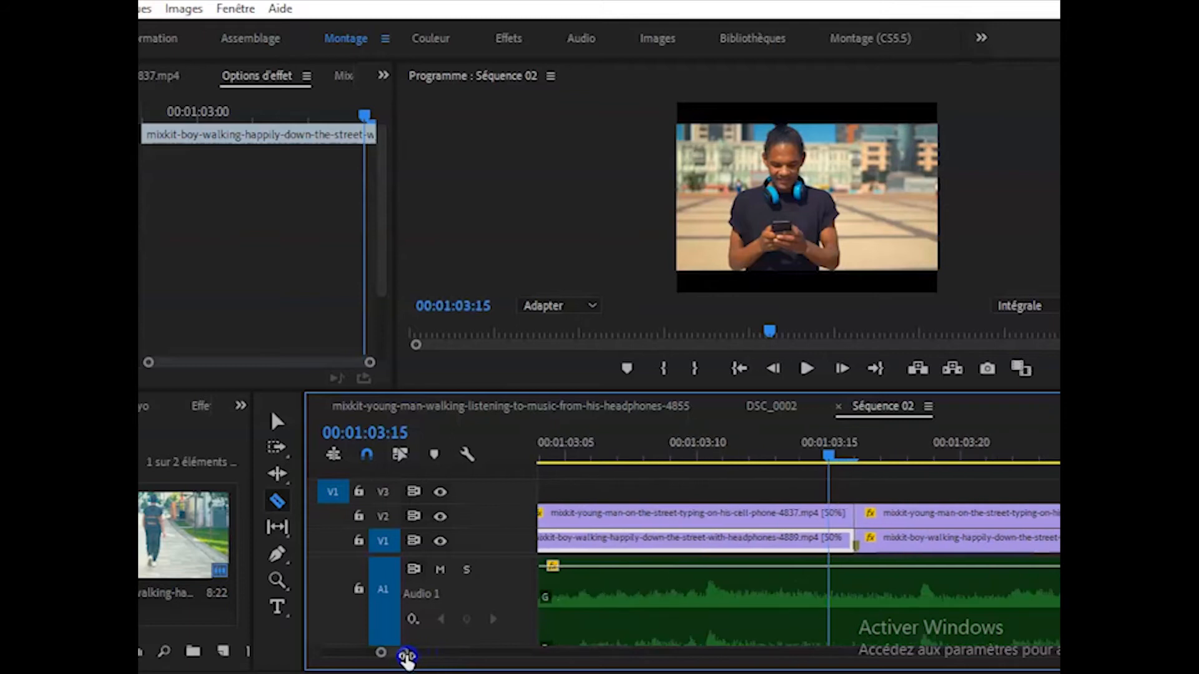
click(829, 519)
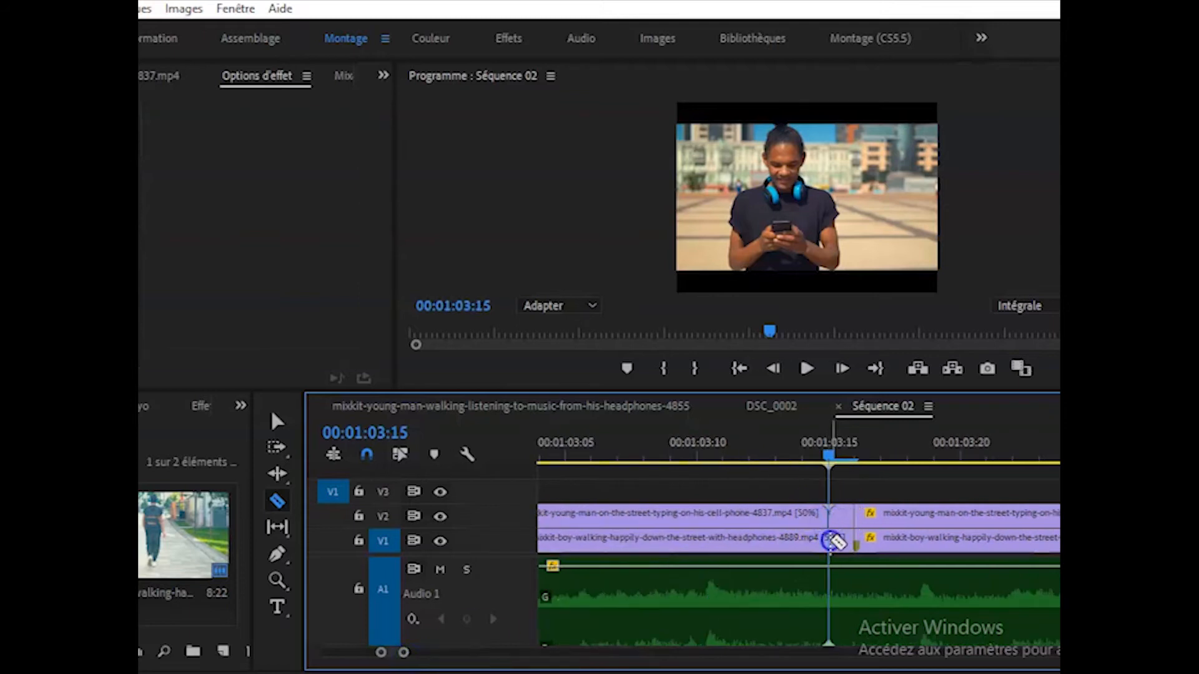
key(Left)
click(808, 541)
key(Left)
click(776, 520)
click(778, 539)
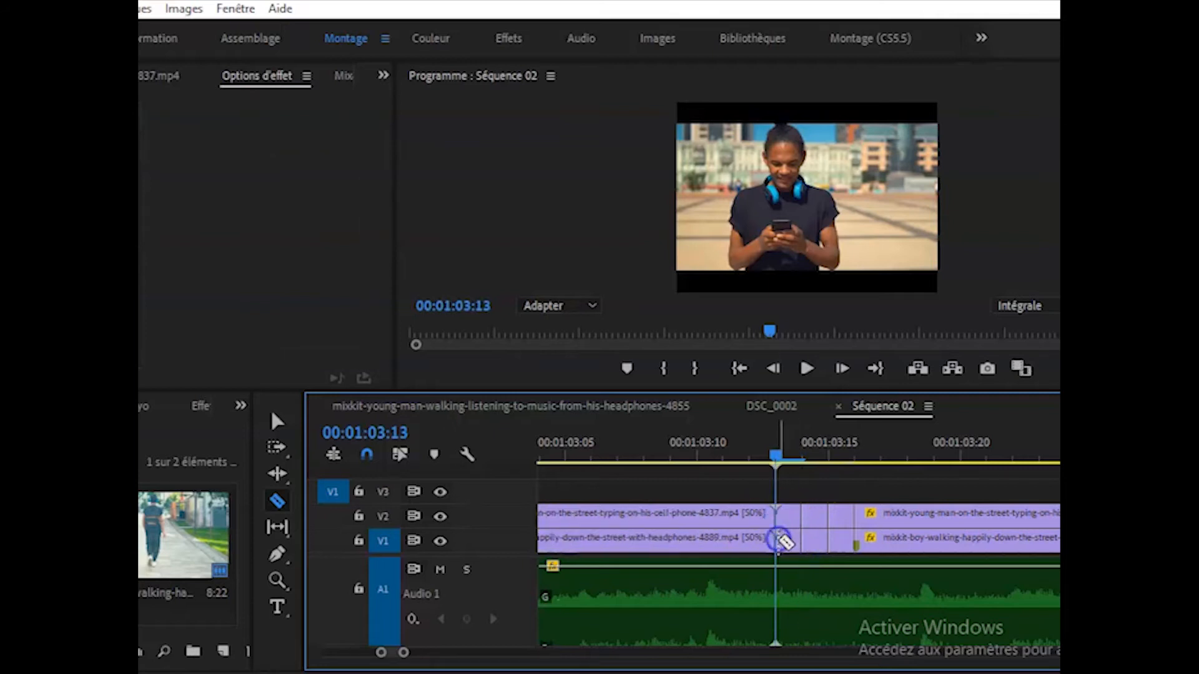
- Cut both stacked clips at each of the four preceding frames, from 00:01:03:12 back to 00:01:03:09
key(Left)
click(752, 523)
click(753, 545)
key(Left)
click(726, 517)
click(722, 543)
key(Left)
click(704, 524)
click(701, 543)
key(Left)
click(671, 519)
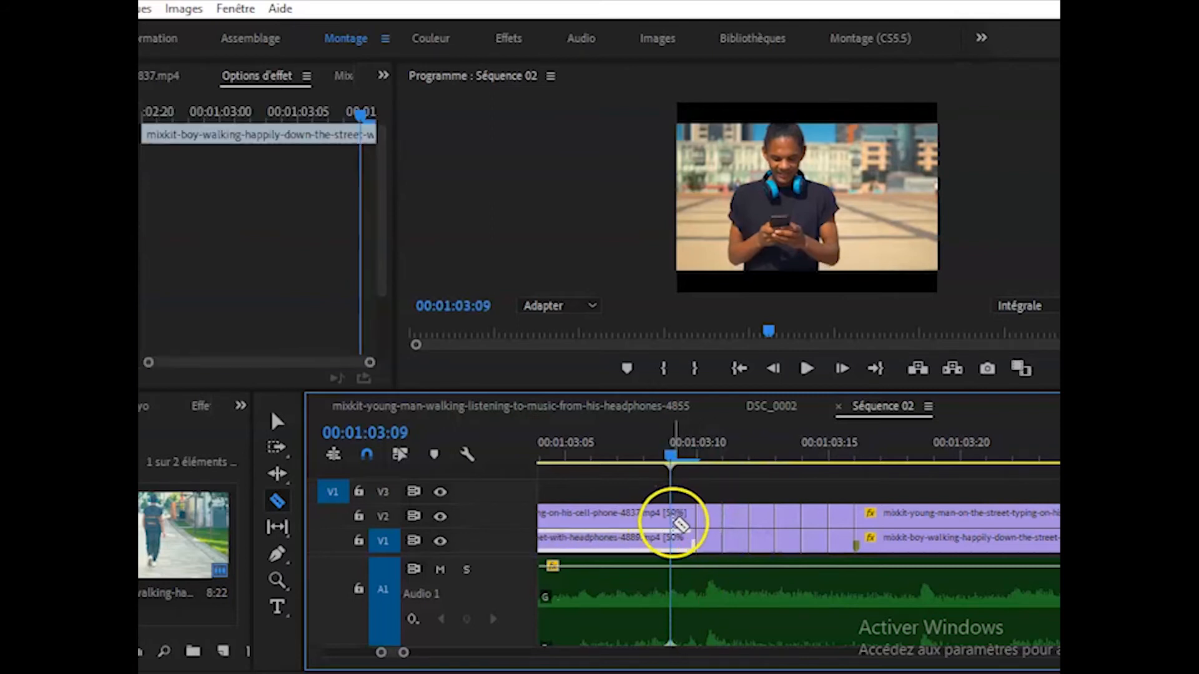
click(673, 542)
- Cut both stacked clips at 00:01:03:08, 00:01:03:07 and 00:01:03:06
key(Left)
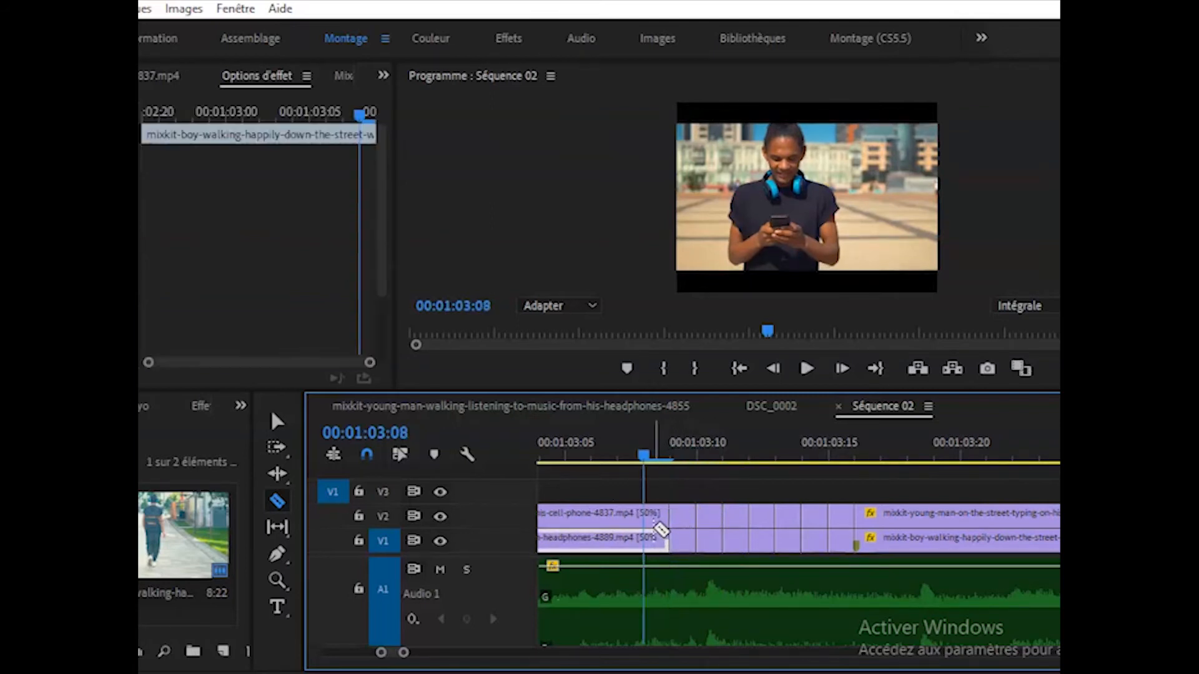
click(649, 519)
click(646, 541)
key(Left)
click(620, 518)
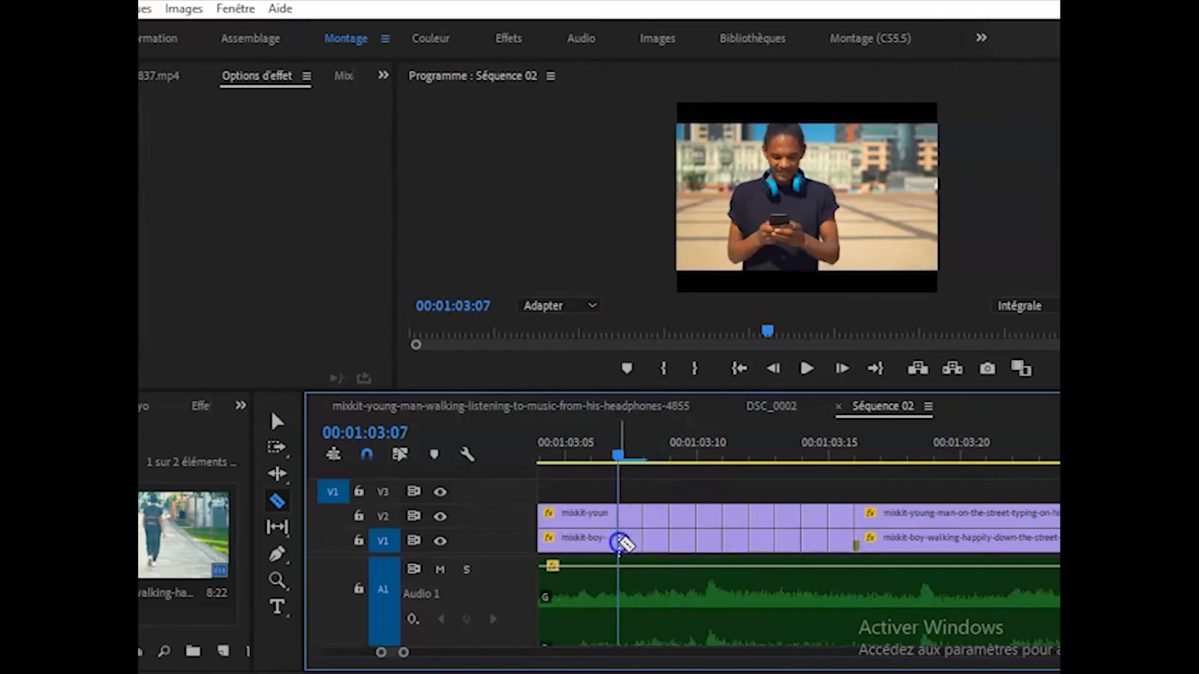
click(620, 542)
key(Left)
click(594, 519)
click(596, 542)
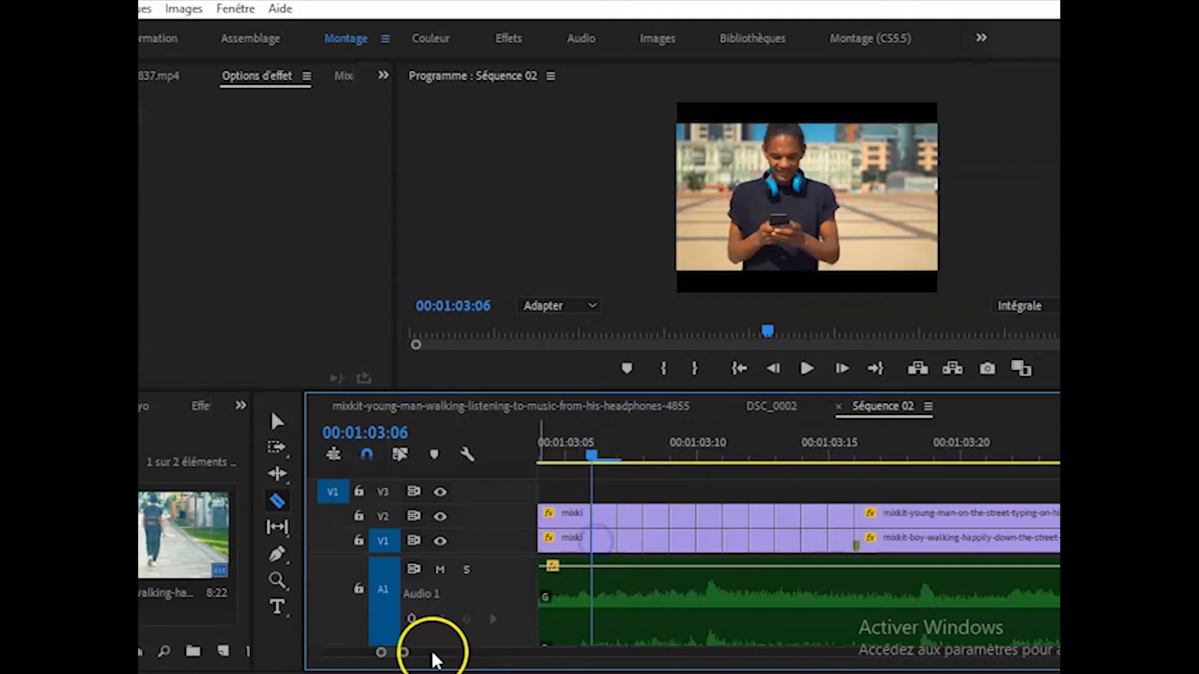
- Cut both stacked clips at 00:01:03:05, 00:01:03:04 and 00:01:03:03
mouse_move(406, 653)
mouse_down()
mouse_move(474, 653)
mouse_move(402, 651)
mouse_up()
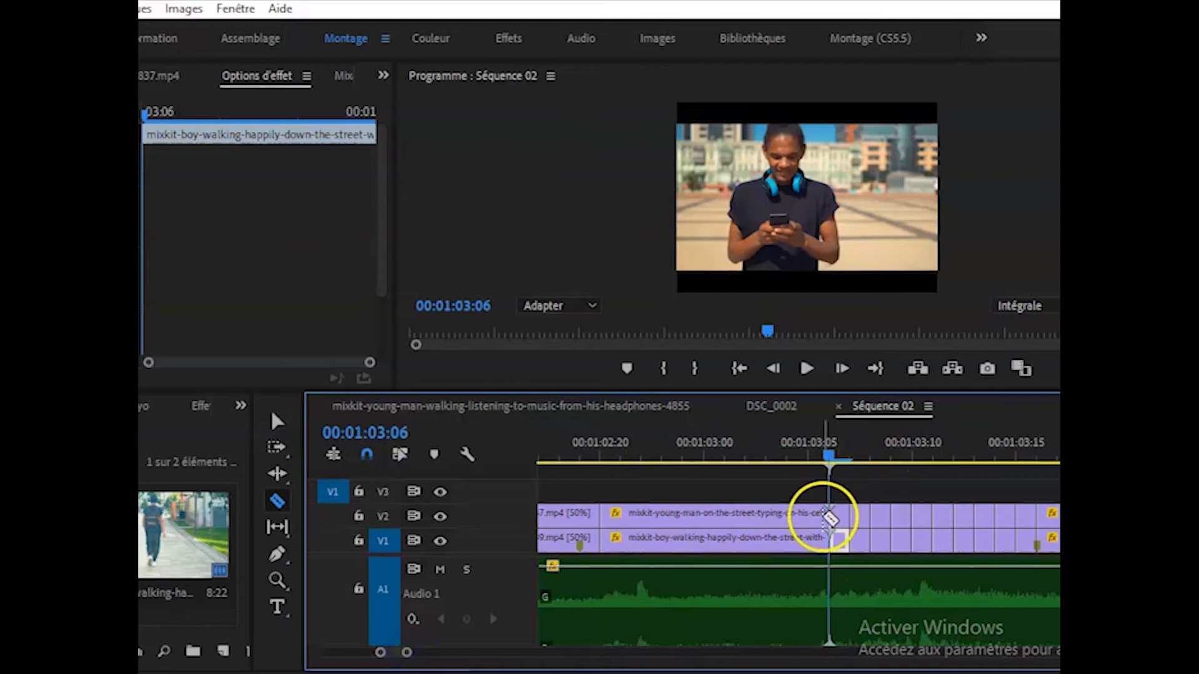
click(816, 517)
click(812, 538)
key(Left)
click(788, 517)
key(Left)
click(769, 517)
click(776, 538)
- Cut both stacked clips at 00:01:03:02, 00:01:03:01 and 00:01:03:00
key(Left)
click(749, 523)
click(749, 538)
key(Left)
key(Left)
click(728, 519)
click(726, 538)
click(706, 517)
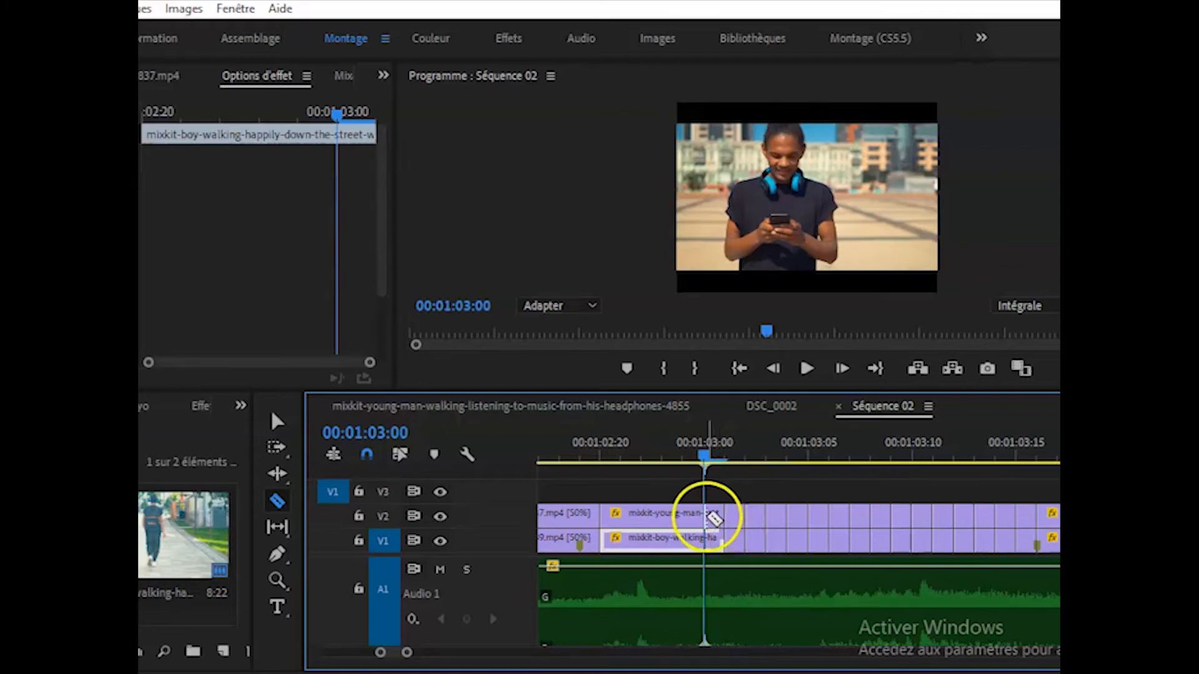
click(707, 542)
- Cut both stacked clips at each remaining frame of the beat interval, from 00:01:02:24 back to 00:01:02:21
key(Left)
click(684, 517)
click(685, 539)
key(Left)
click(664, 518)
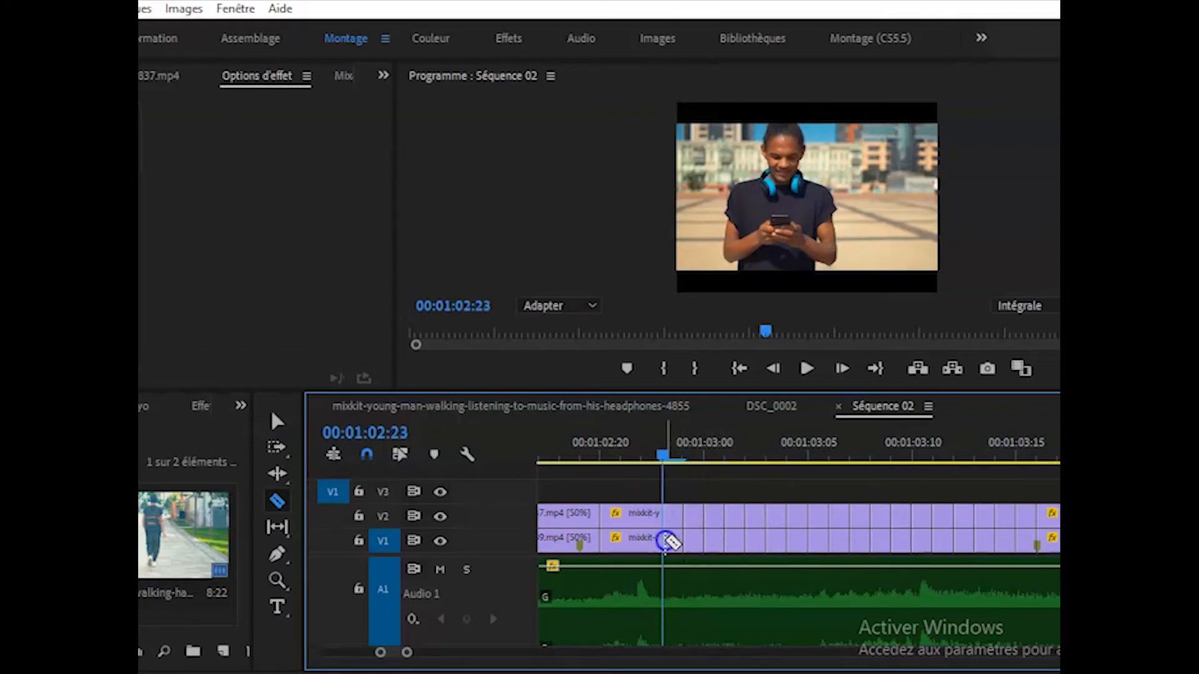
click(665, 540)
key(Left)
click(643, 517)
key(Left)
click(621, 517)
click(622, 540)
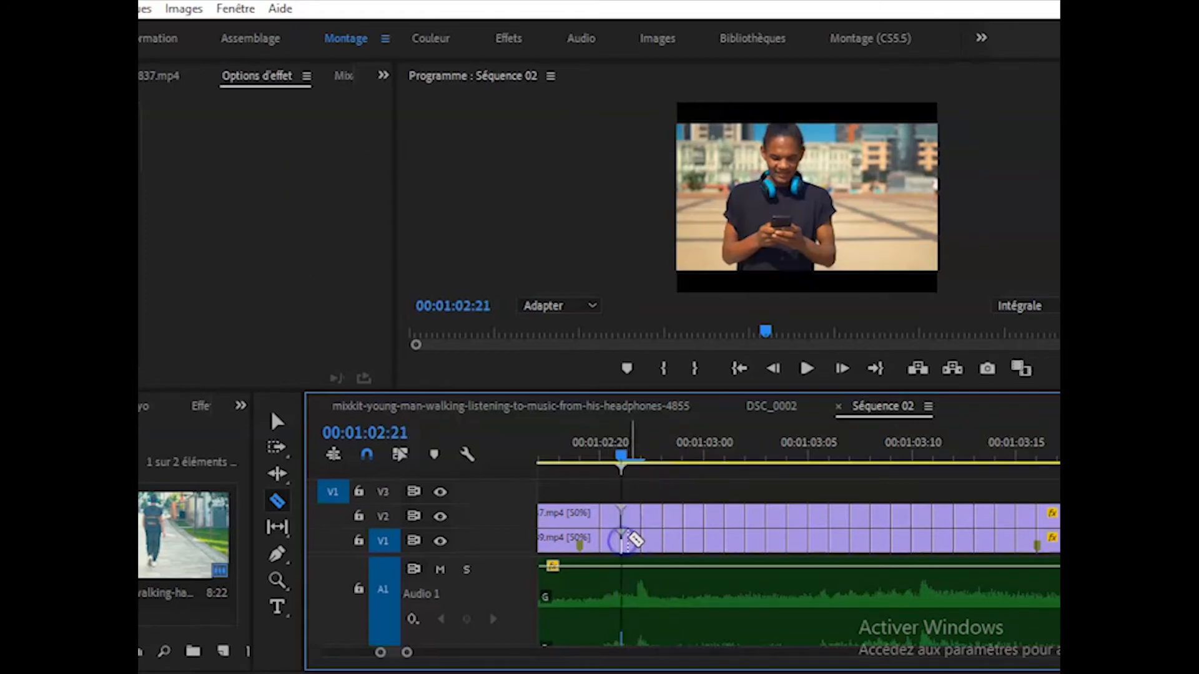
- Delete the one-frame phone-clip slices on V2 at 00:01:02:21, 00:01:02:23 and 00:01:03:00
key(v)
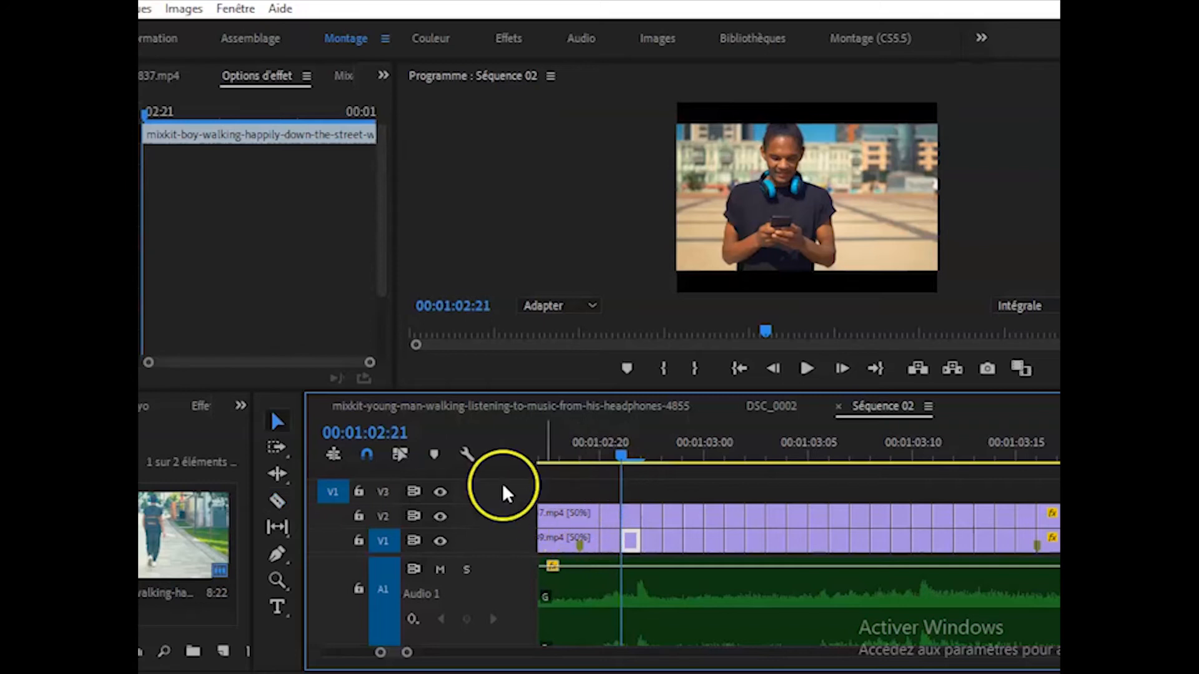
click(628, 514)
click(632, 524)
drag(624, 459, 597, 463)
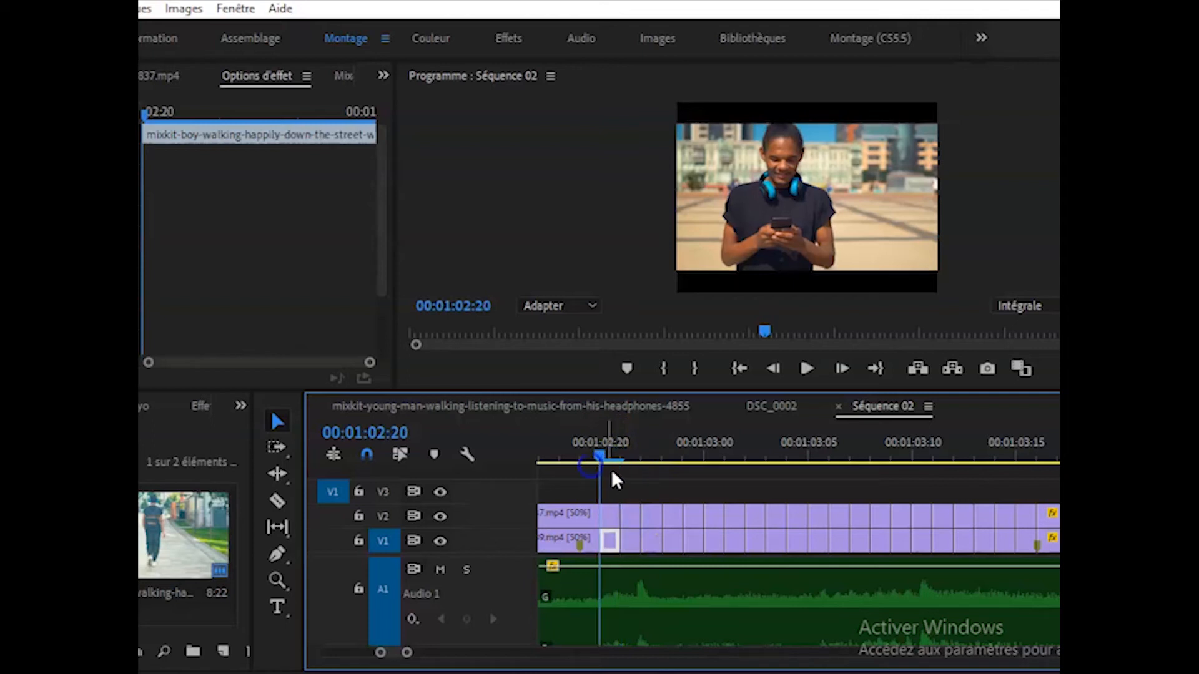
click(584, 454)
click(632, 520)
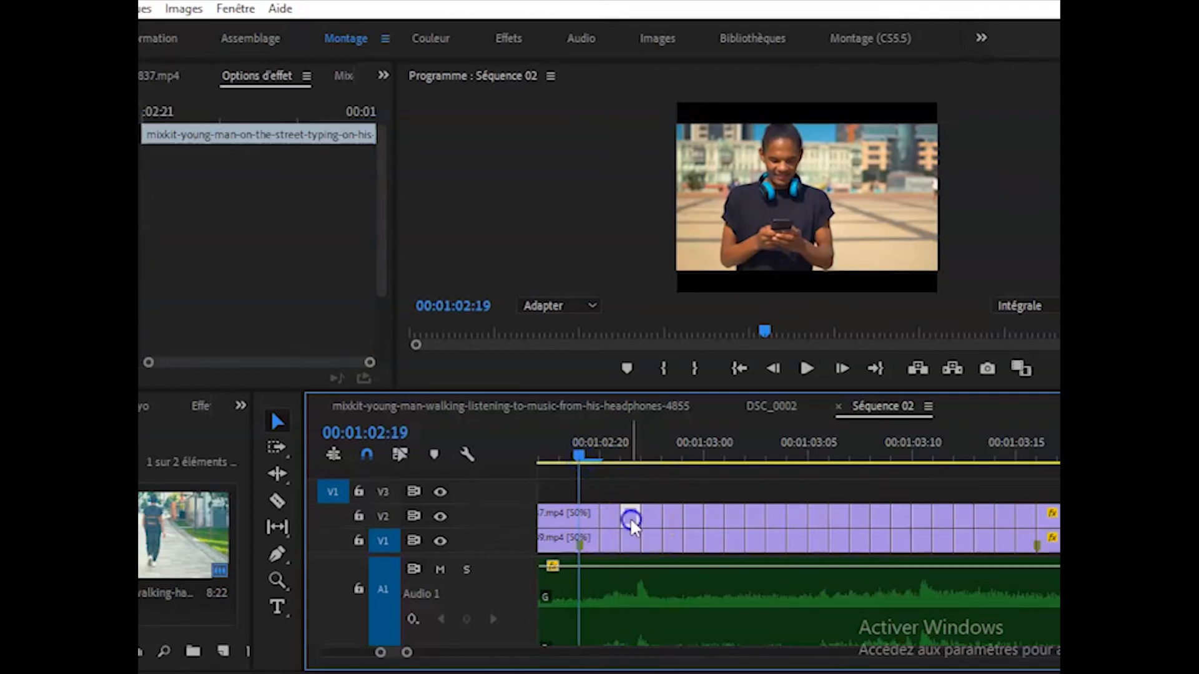
key(Delete)
click(671, 518)
key(Delete)
click(712, 522)
key(Delete)
- Delete the one-frame phone-clip slices on V2 at 00:01:03:02, 00:01:03:04 and 00:01:03:06
click(756, 522)
key(Delete)
click(799, 520)
key(Delete)
click(839, 518)
key(Delete)
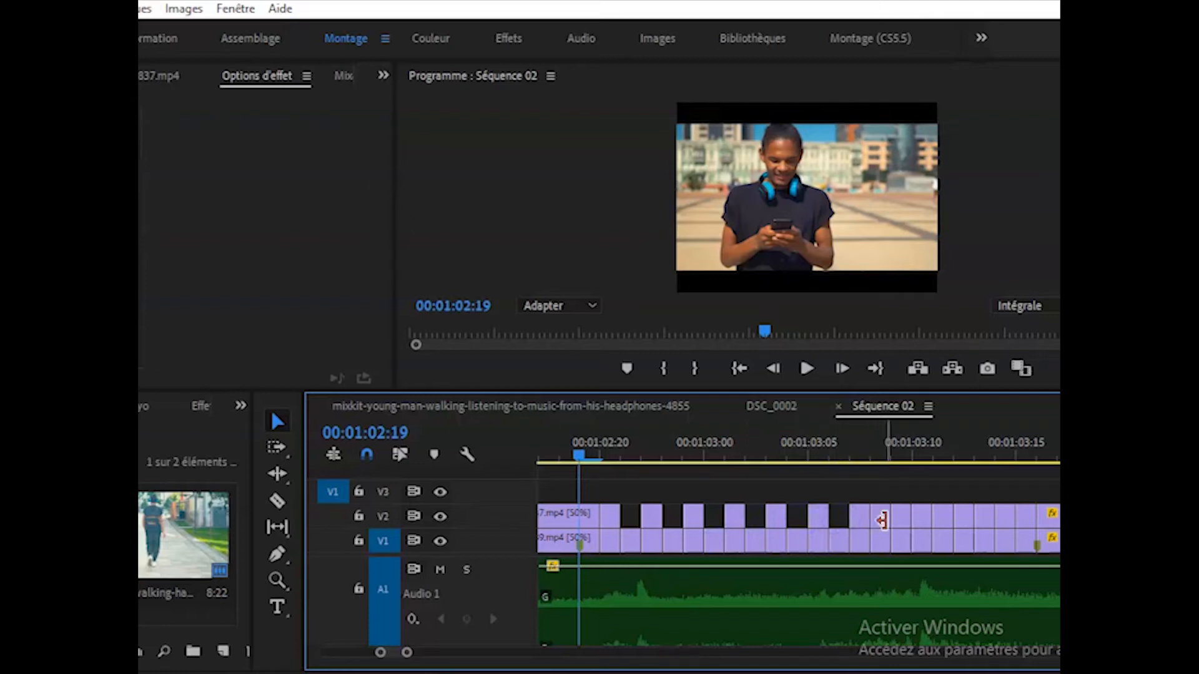
- Delete every second remaining phone-clip slice on V2, at 00:01:03:08, 00:01:03:10, 00:01:03:12 and 00:01:03:14
click(887, 524)
key(Delete)
click(924, 518)
key(Delete)
click(961, 519)
key(Delete)
click(1005, 516)
key(Delete)
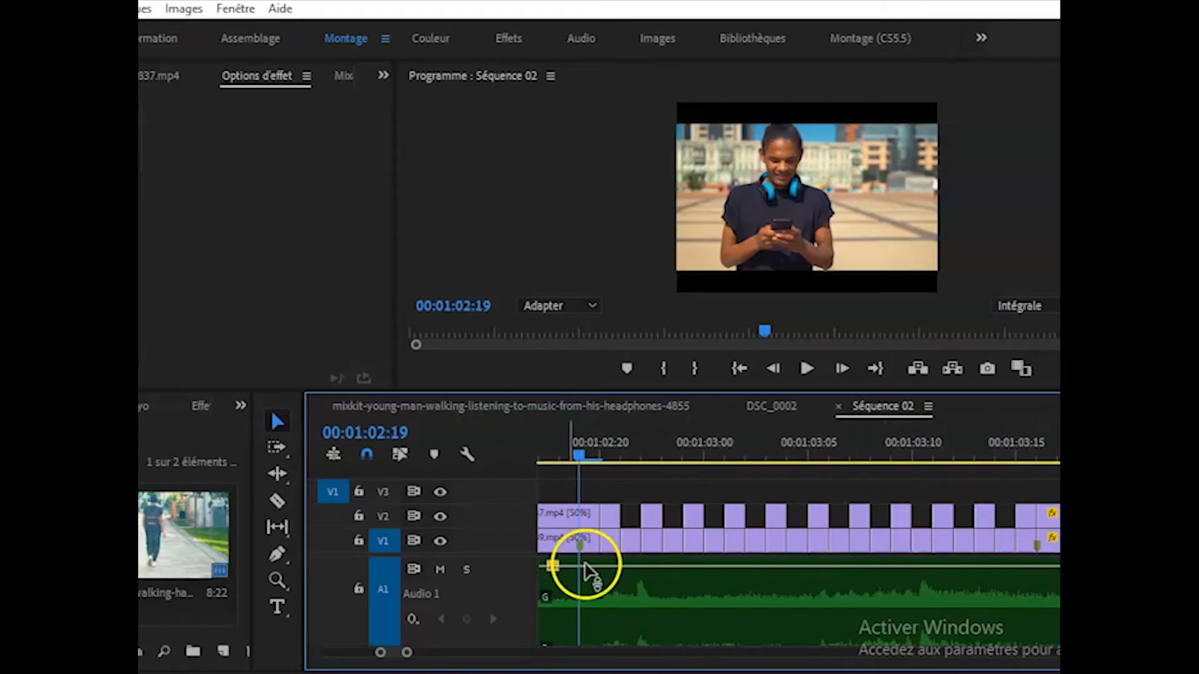
- Play the sliced passage twice from about 00:01:02:00 to check the rapid alternation between the two clips
drag(407, 655, 470, 658)
drag(830, 456, 812, 455)
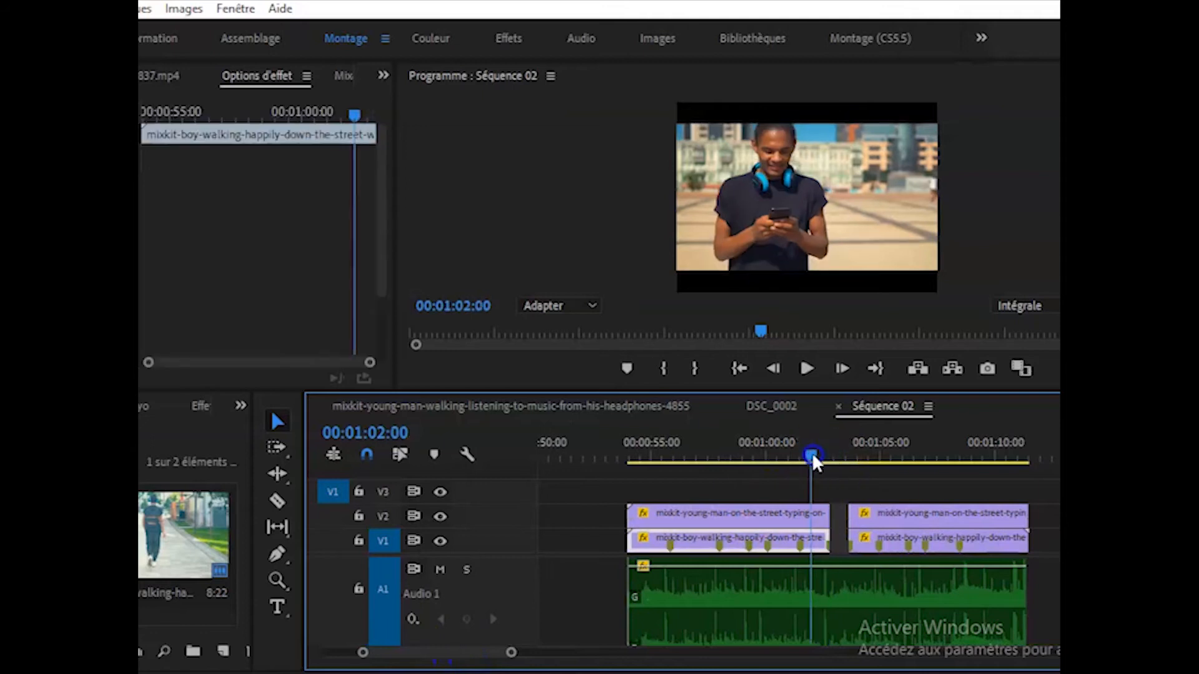
key(space)
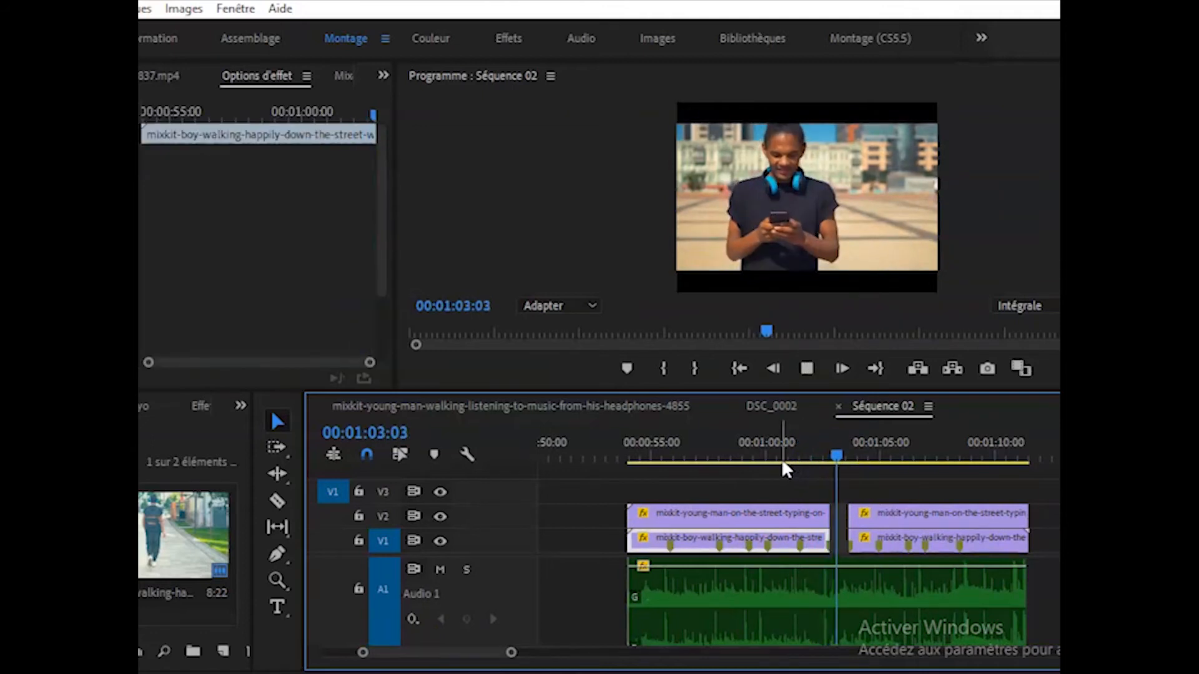
key(space)
drag(864, 459, 810, 452)
key(space)
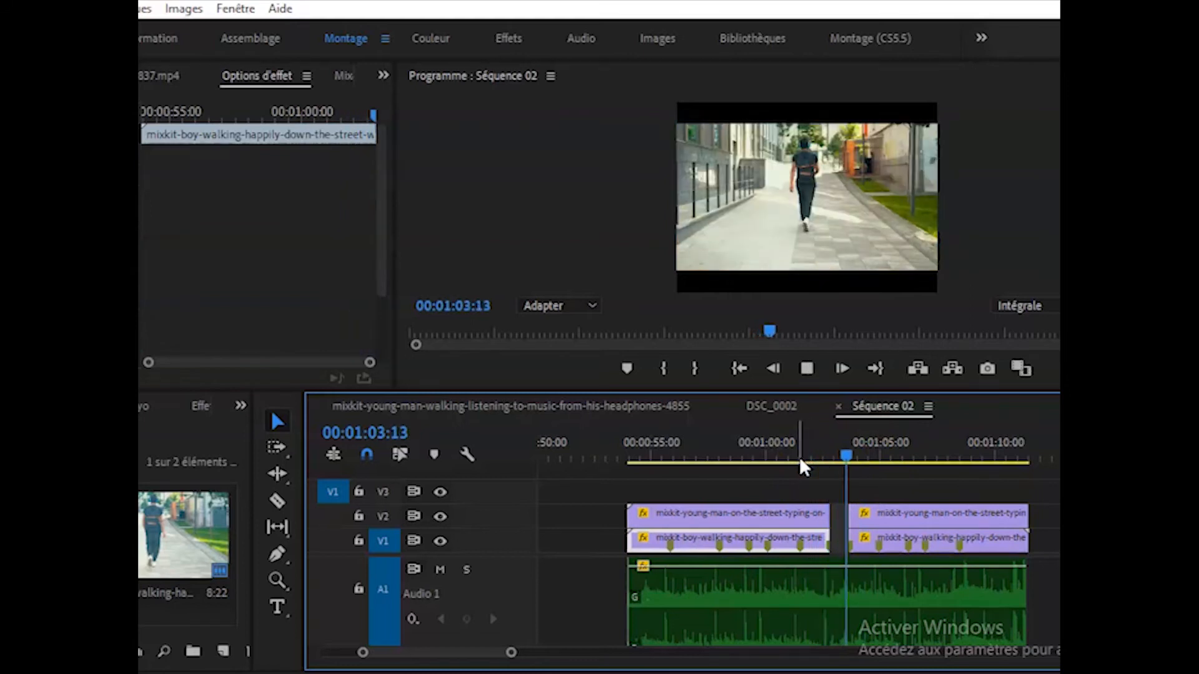
key(space)
- Replay the alternating slices, starting shortly before them, including once from 00:01:01:23
drag(510, 654, 481, 652)
drag(812, 458, 702, 470)
key(space)
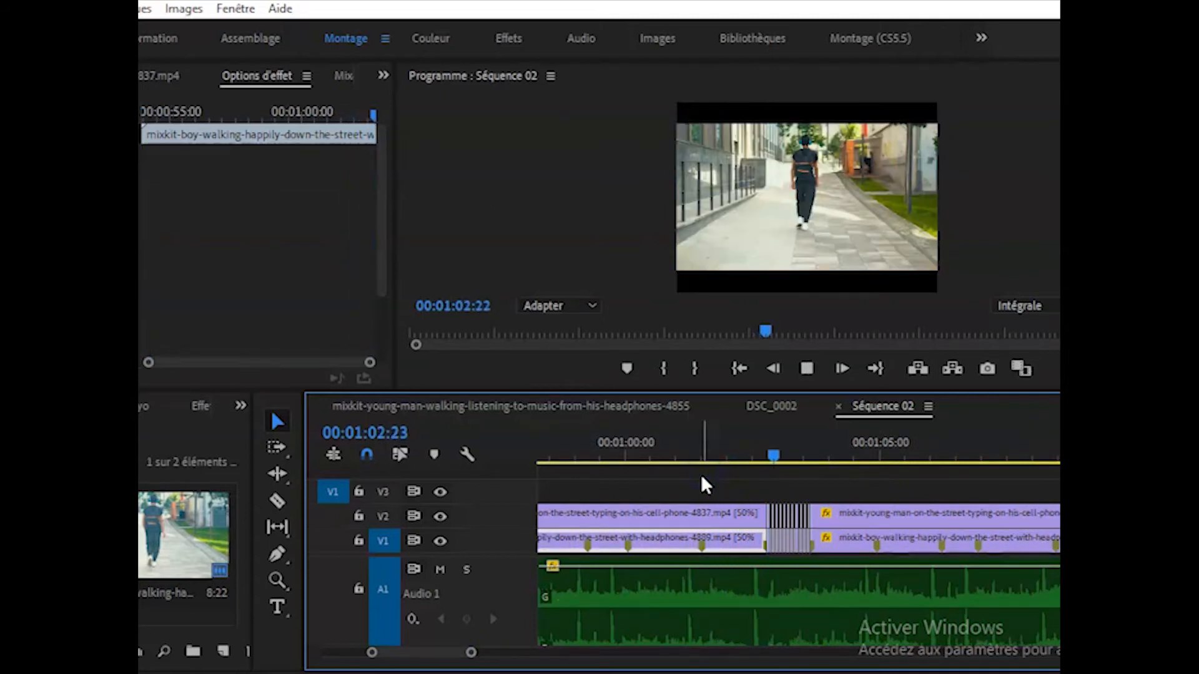
click(692, 515)
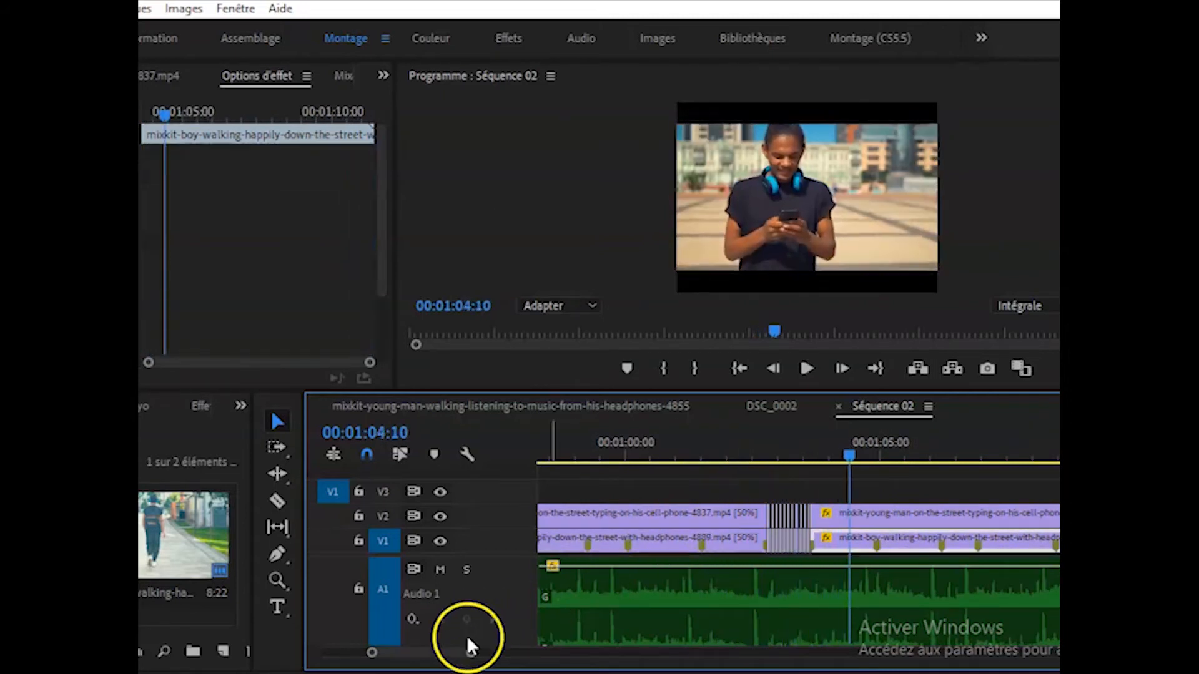
drag(469, 651, 522, 653)
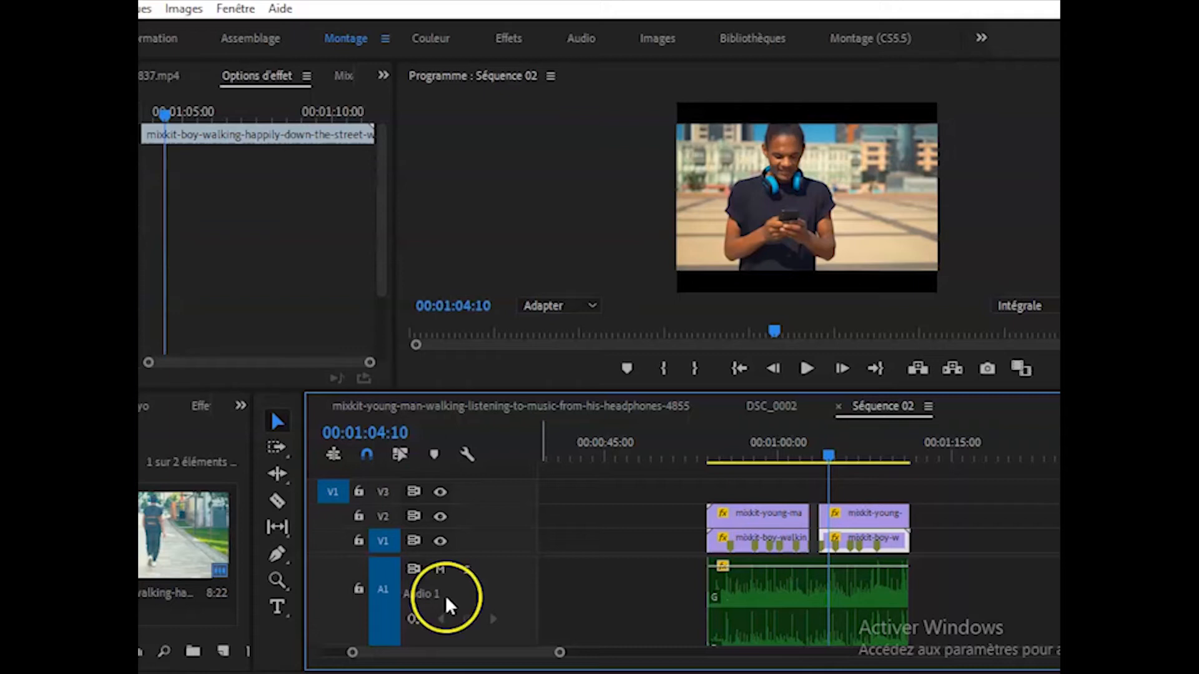
drag(559, 653, 497, 662)
drag(829, 456, 680, 459)
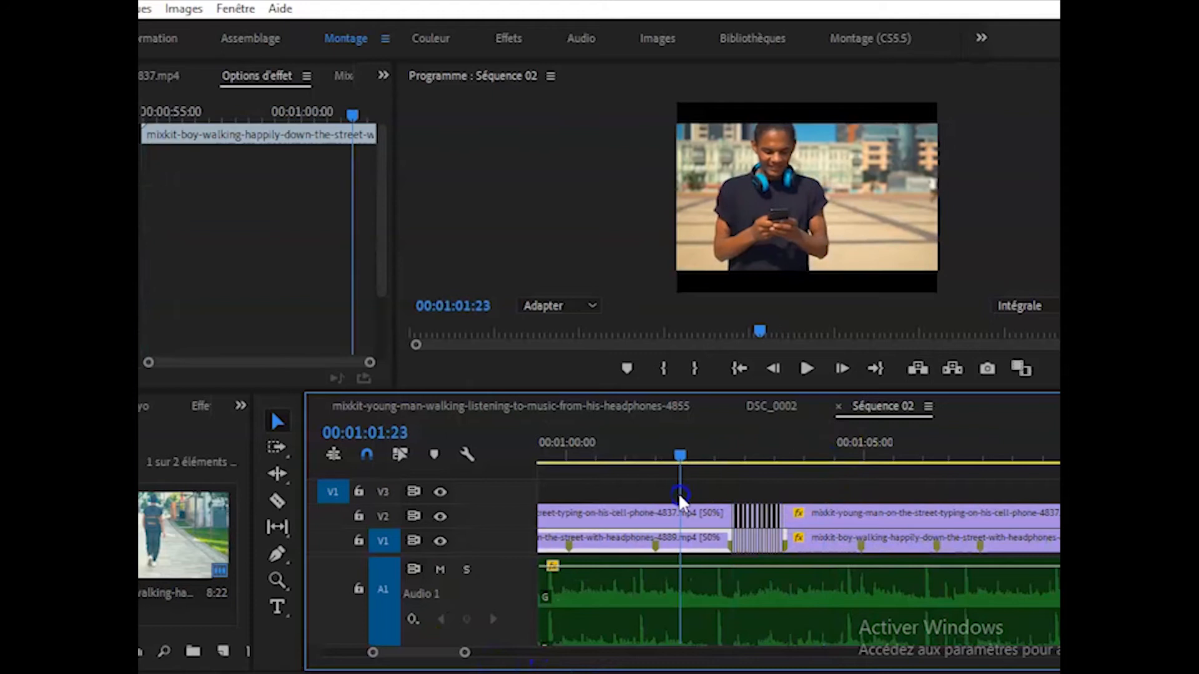
key(space)
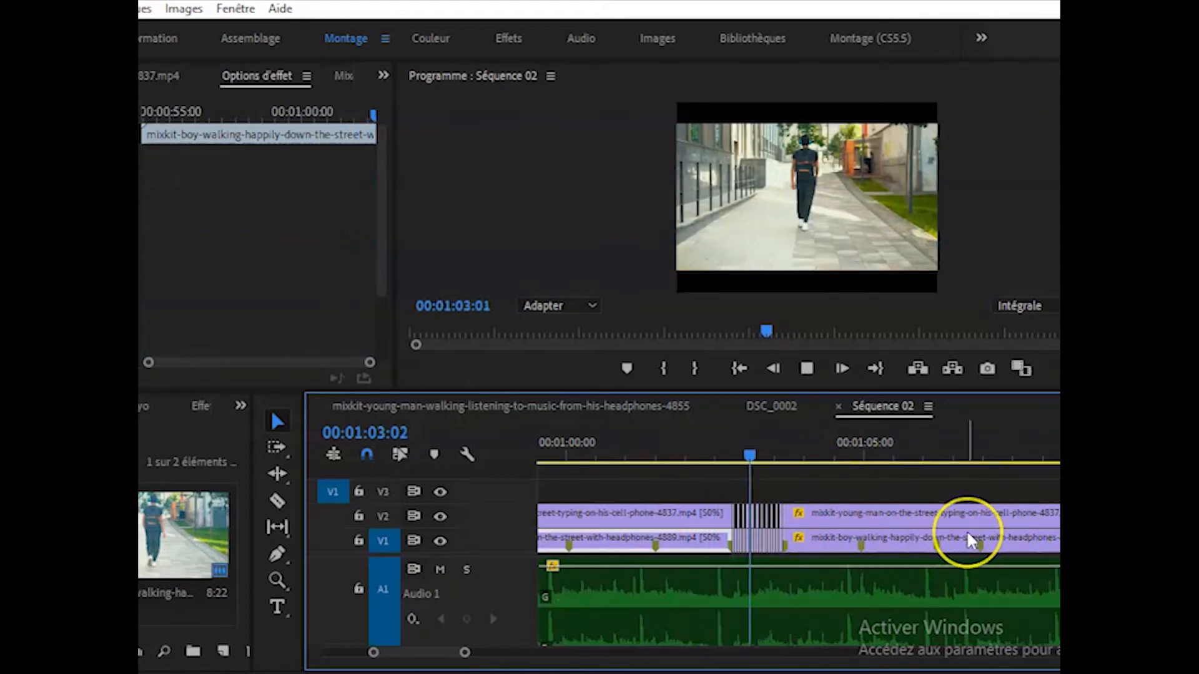
click(808, 583)
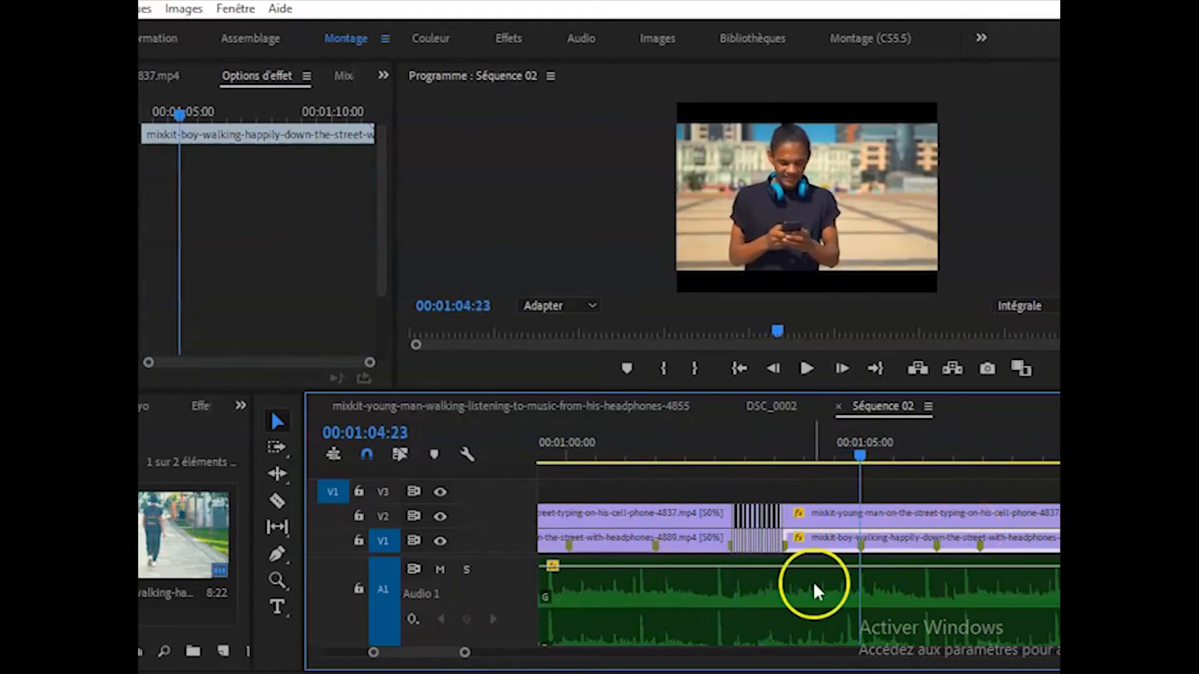
- Try a black-flash variant by deleting the walking-clip slices on V1 beneath the first three V2 gaps
mouse_move(461, 651)
mouse_down()
mouse_move(456, 661)
mouse_move(522, 655)
mouse_move(459, 653)
mouse_up()
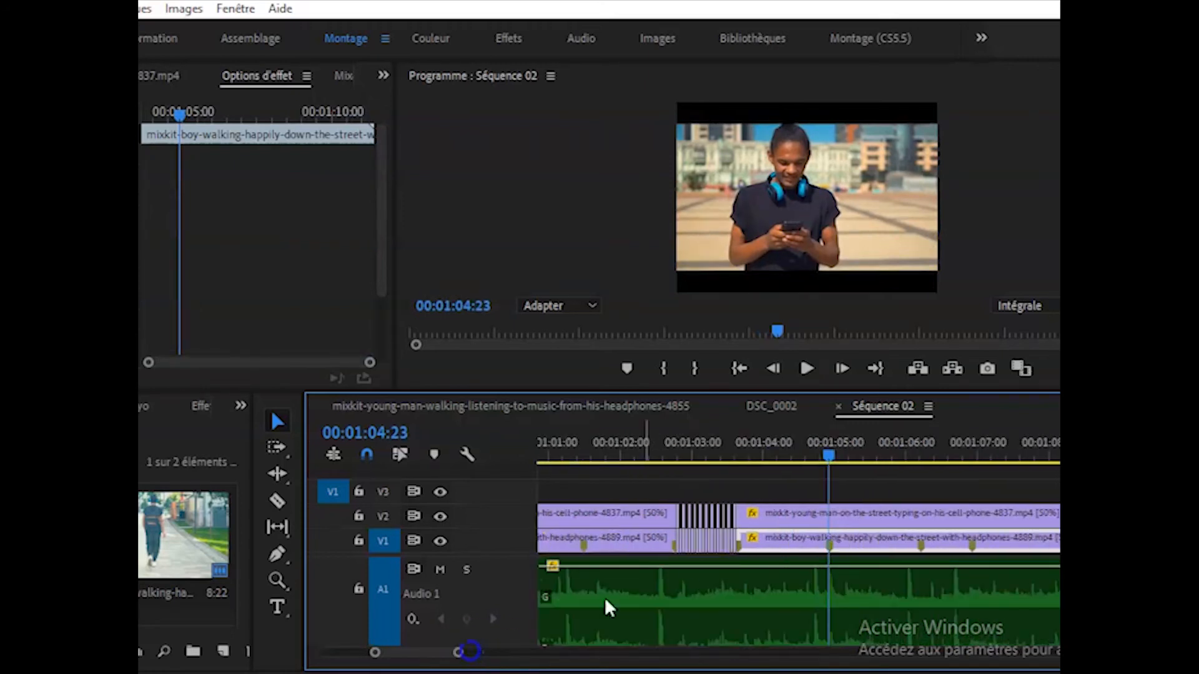
drag(828, 459, 650, 460)
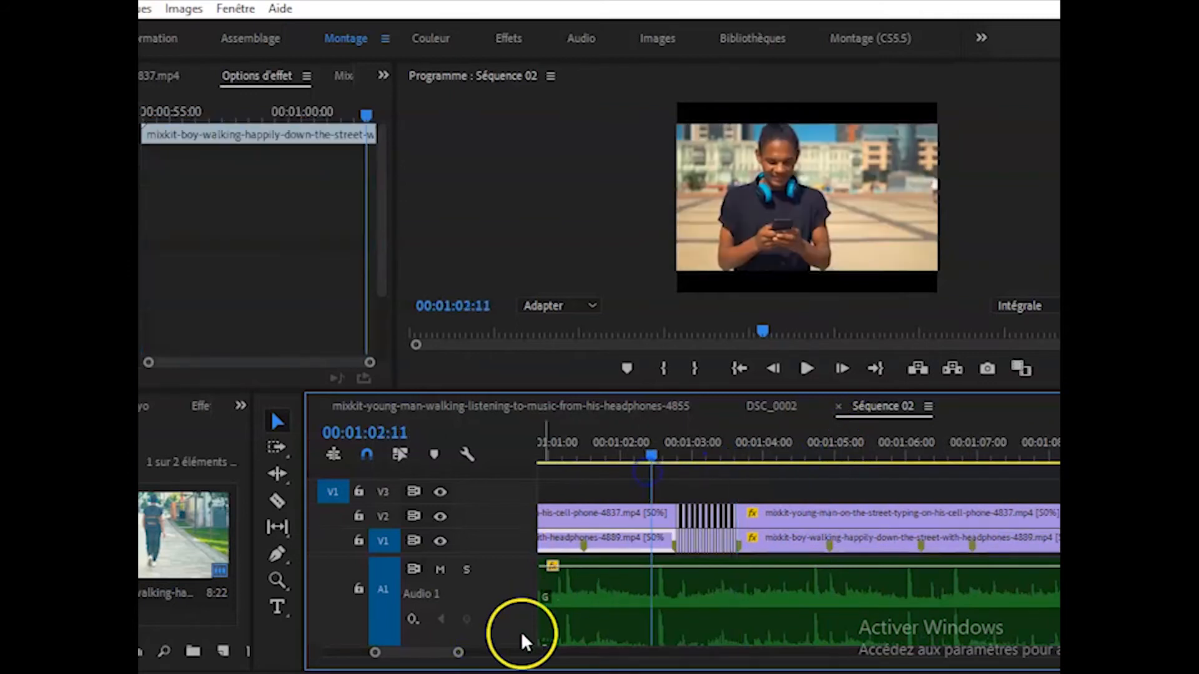
mouse_move(458, 657)
mouse_down()
mouse_move(423, 652)
mouse_move(443, 653)
mouse_up()
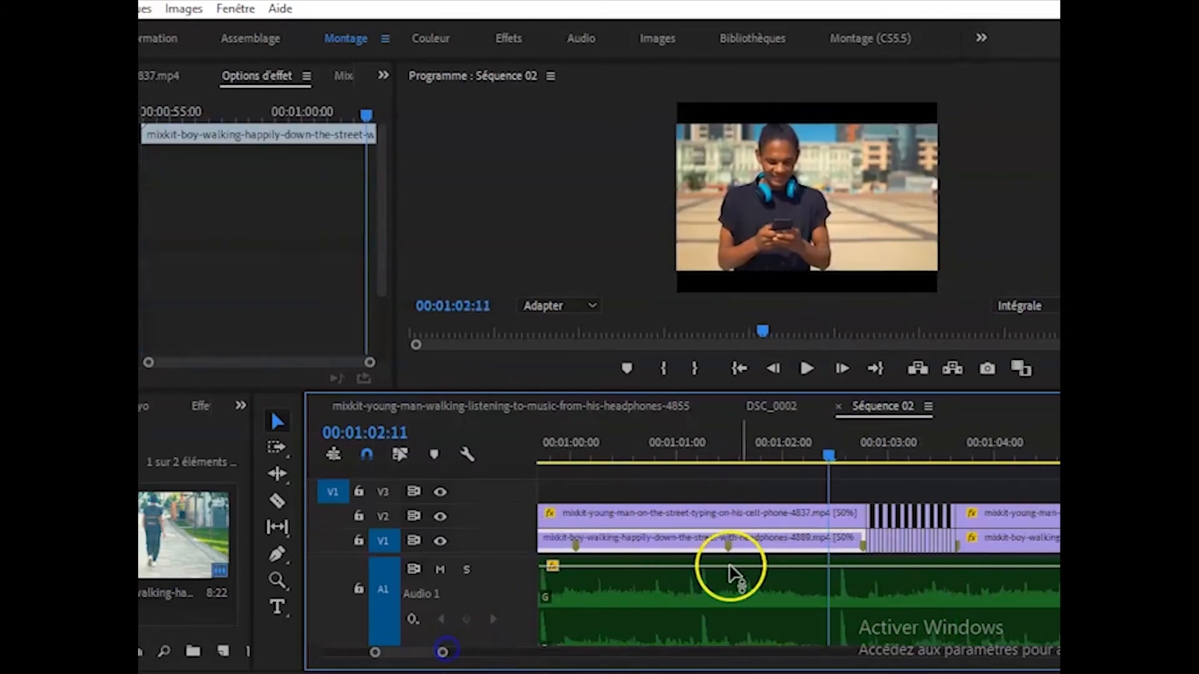
click(883, 444)
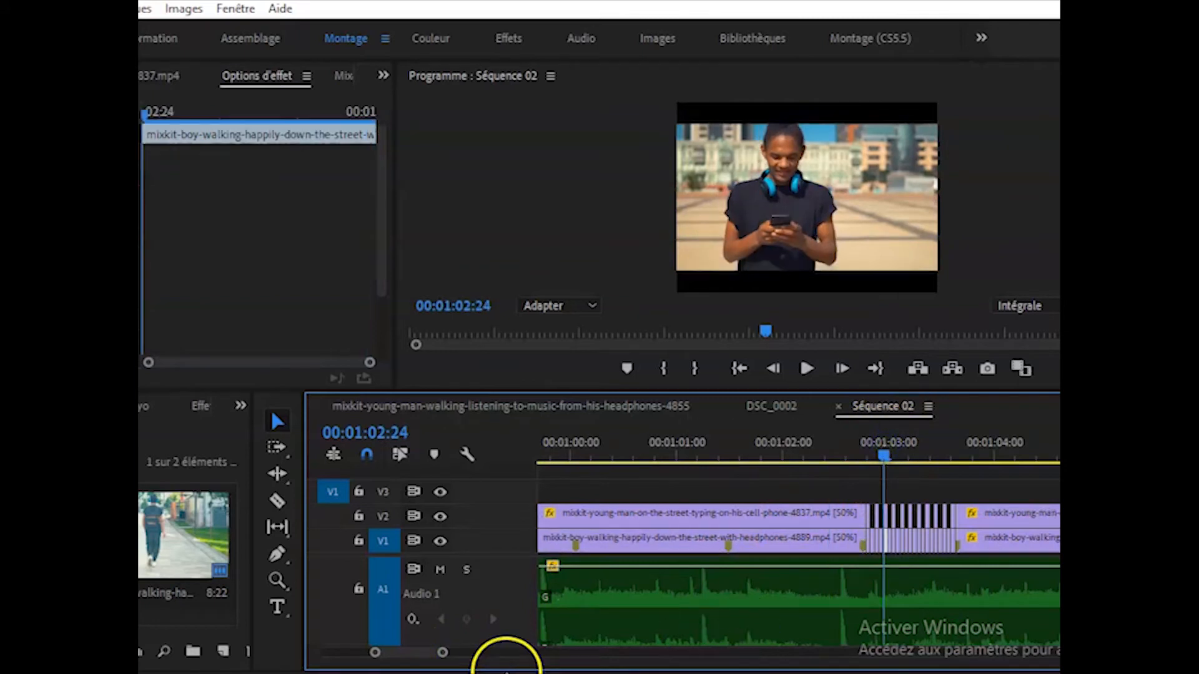
drag(443, 655, 416, 653)
click(796, 545)
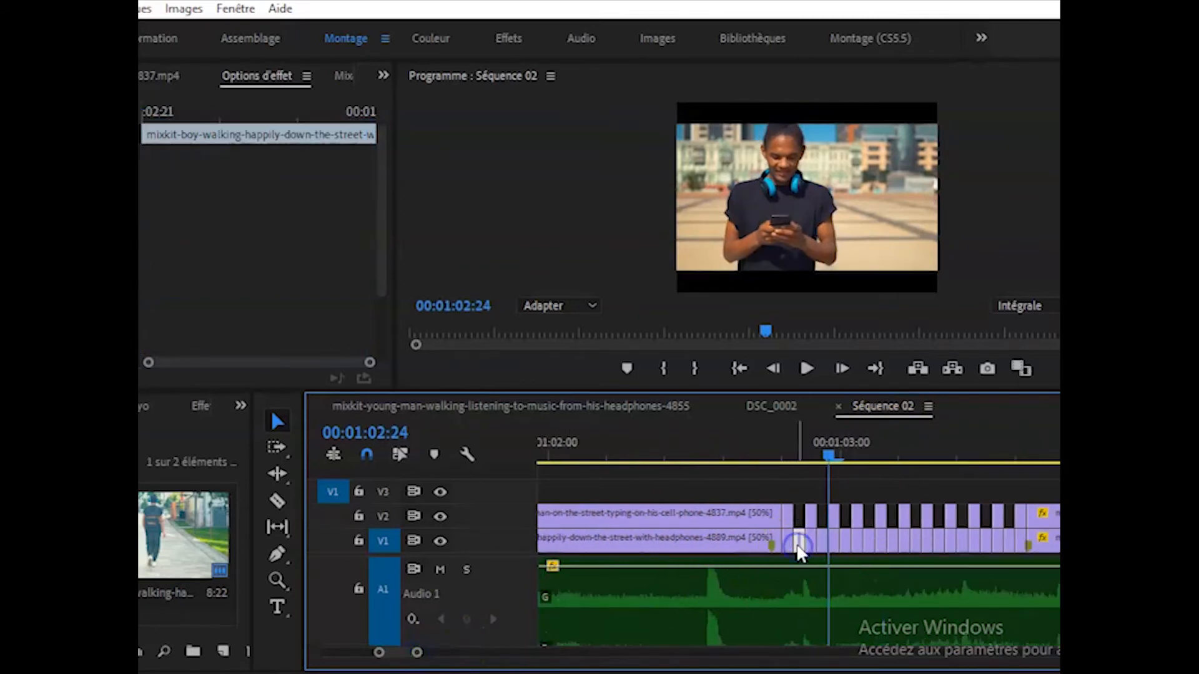
key(Delete)
click(821, 541)
key(Delete)
click(844, 545)
key(Delete)
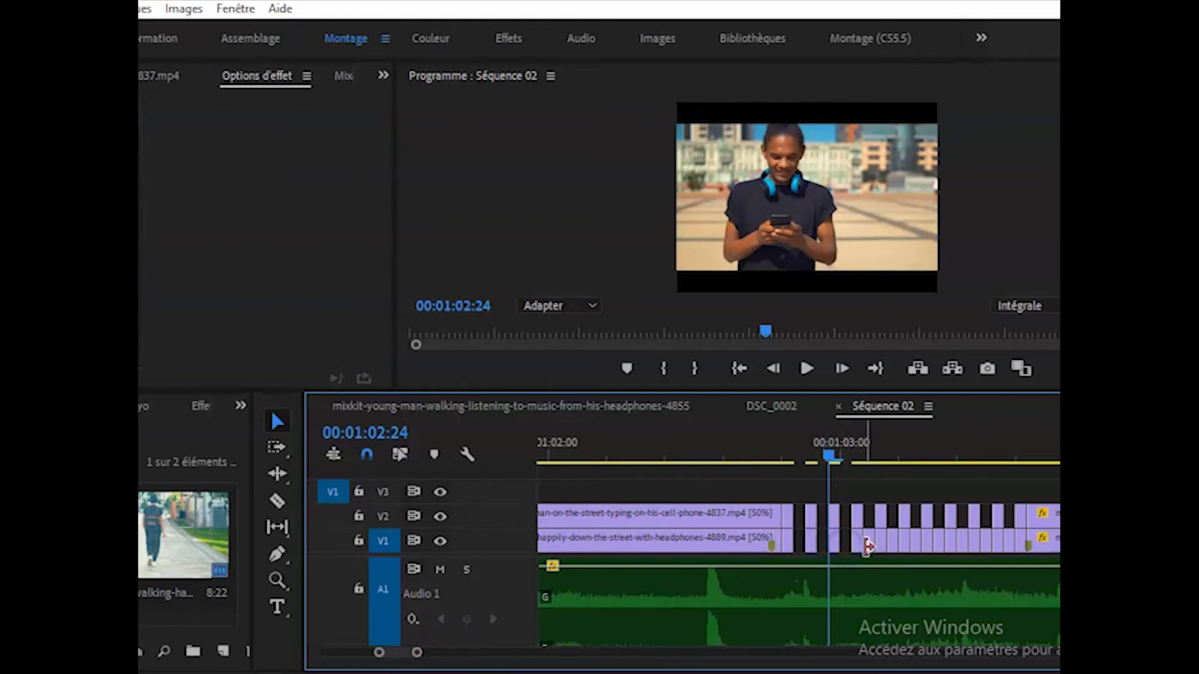
- Delete the walking-clip slices on V1 beneath the fourth and fifth V2 gaps
click(866, 544)
key(Delete)
click(889, 545)
key(Delete)
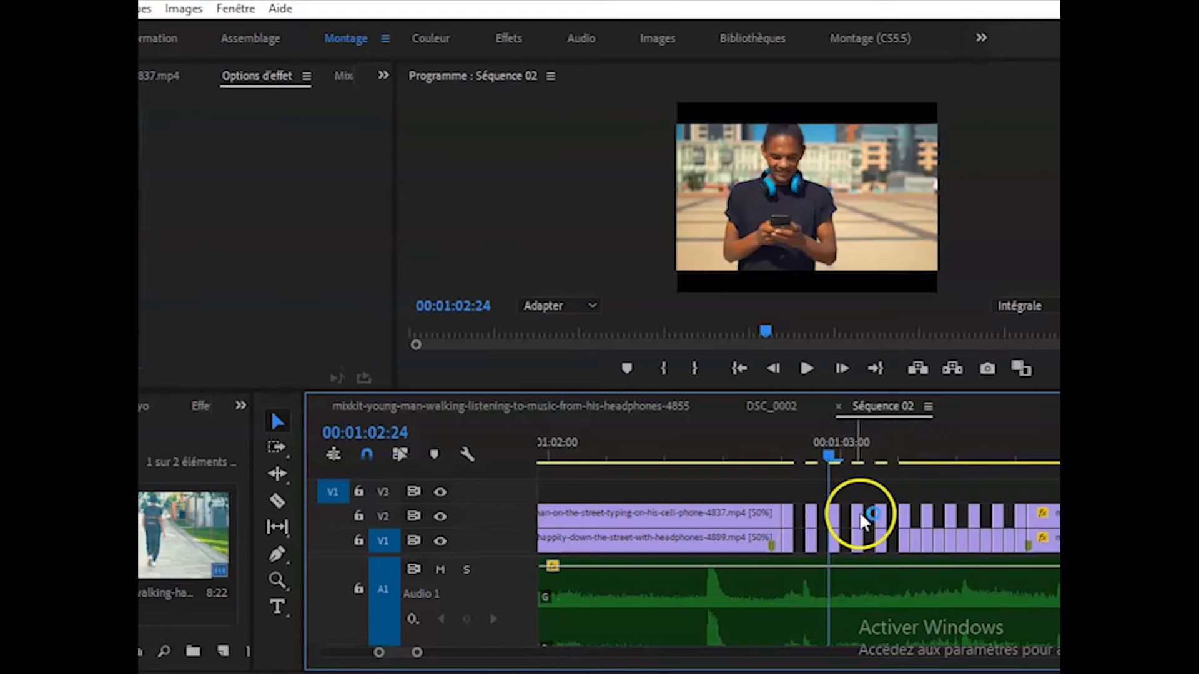
- Play the passage with the partial black gaps from just before the first slice
drag(828, 455, 737, 461)
key(space)
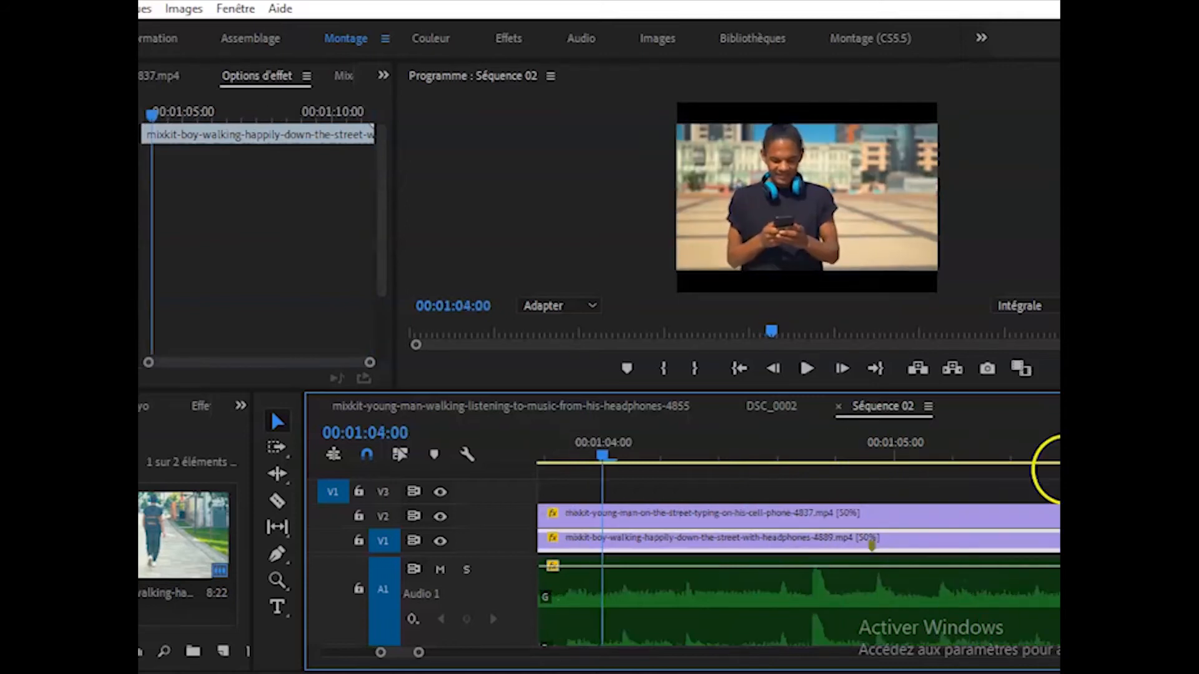
drag(402, 650, 431, 653)
click(848, 451)
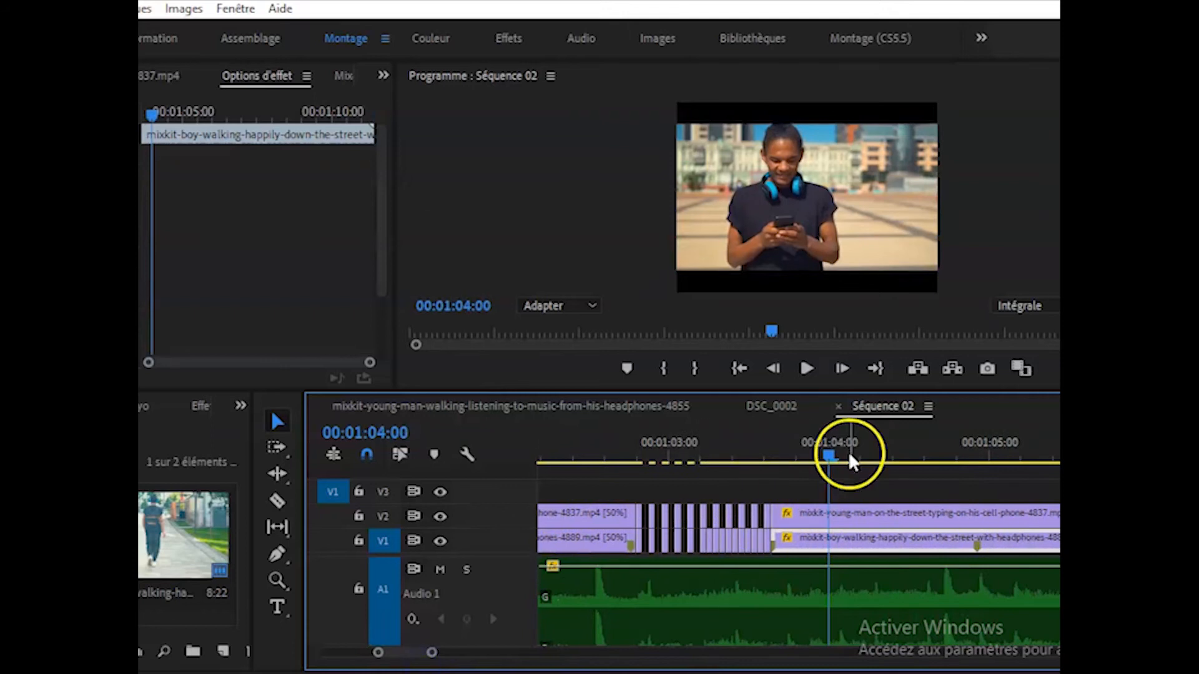
drag(830, 456, 627, 484)
key(space)
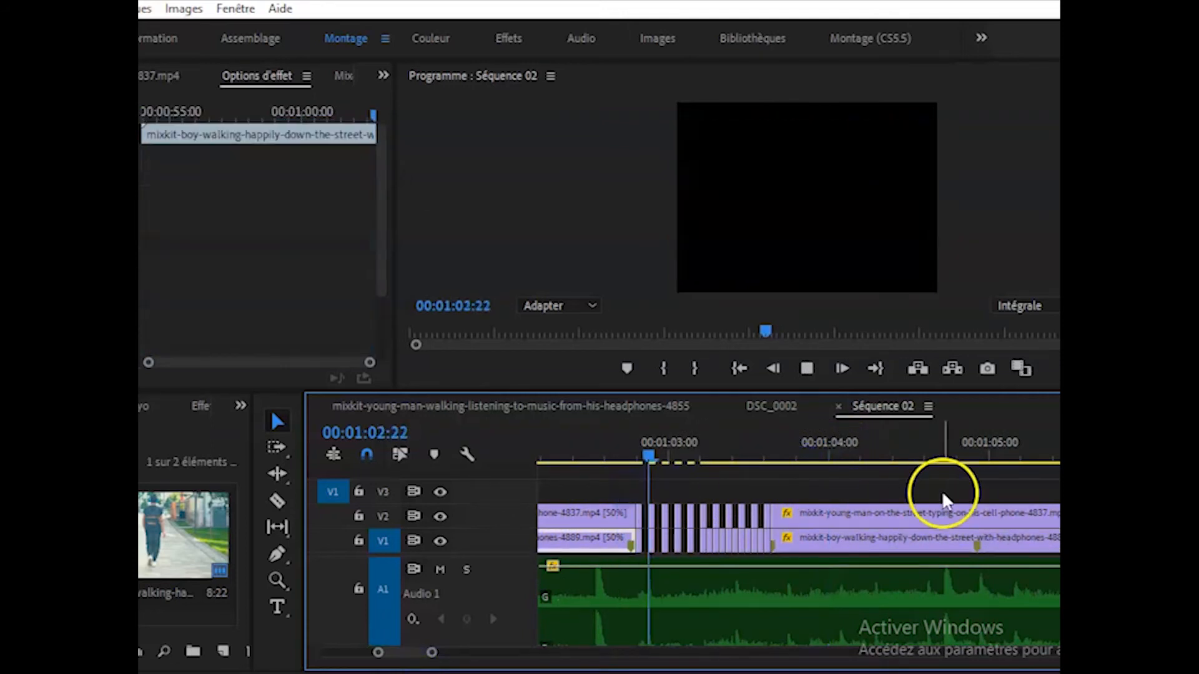
click(843, 450)
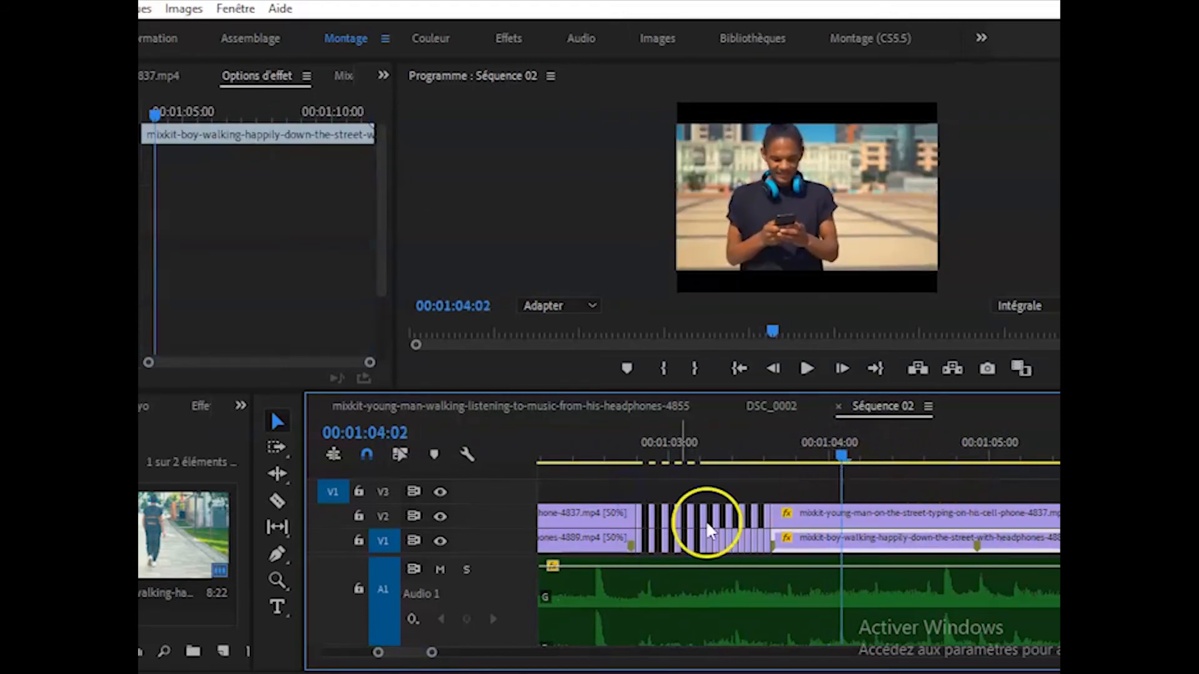
- Delete the walking-clip slices on V1 beneath the five remaining V2 gaps
click(710, 540)
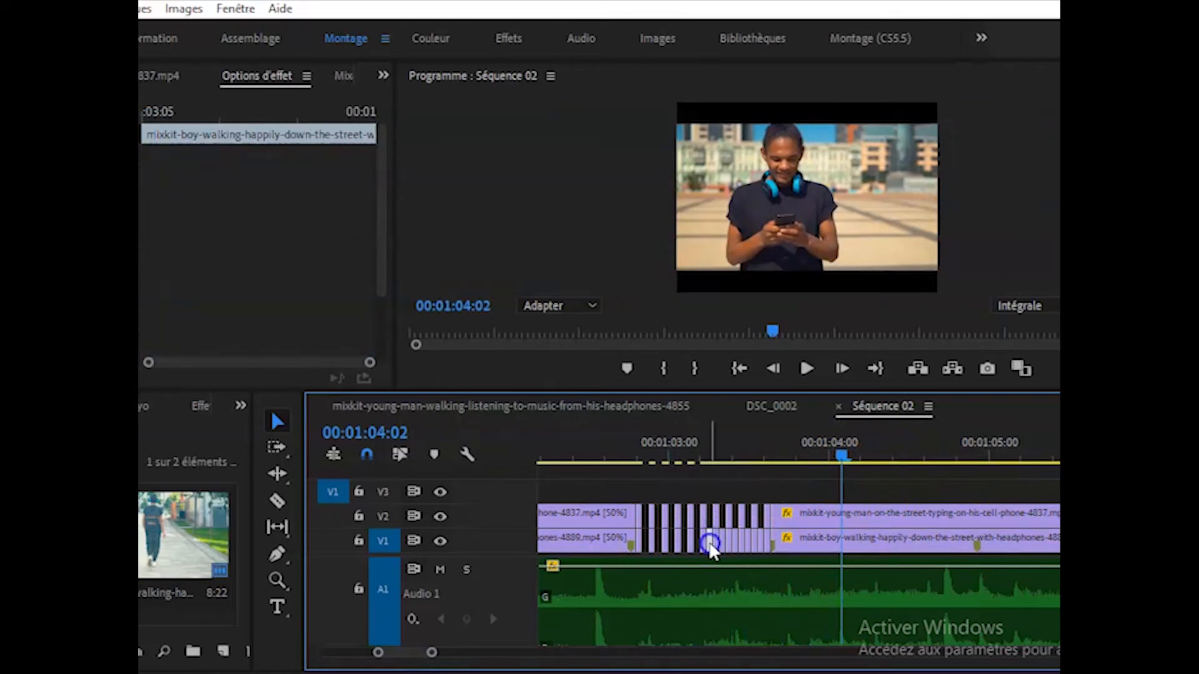
click(723, 541)
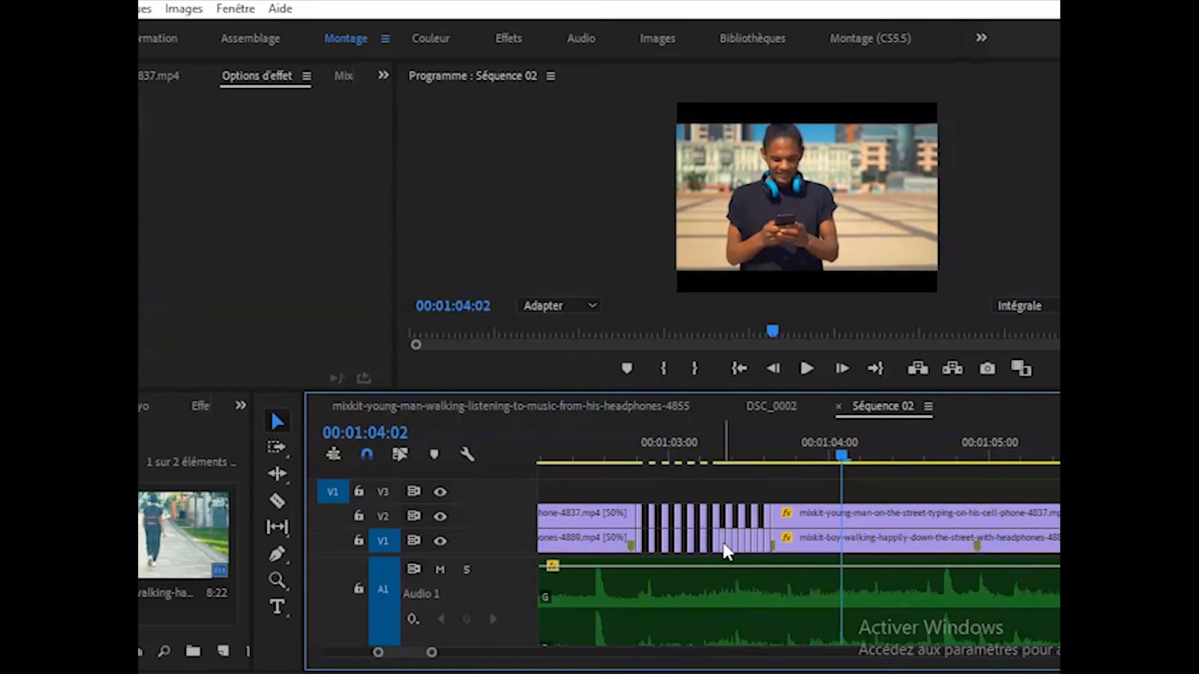
click(735, 542)
click(752, 542)
click(761, 545)
click(823, 477)
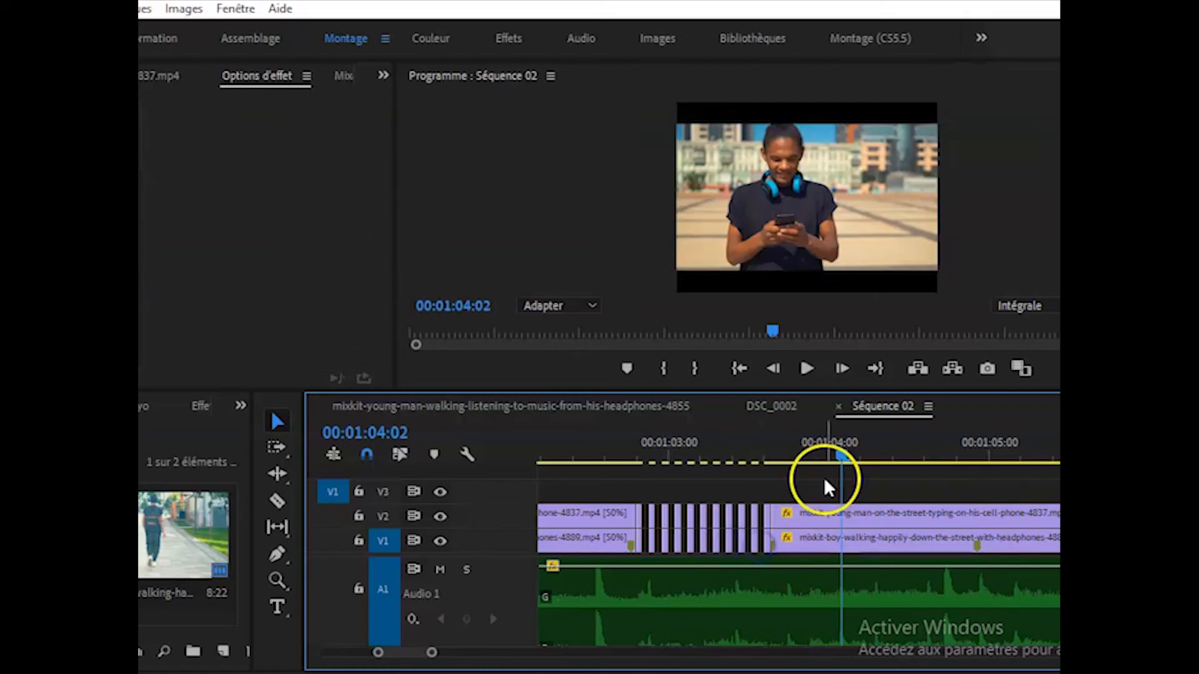
- Play the black-flash passage twice from before the first gap to judge the flicker against the music
drag(837, 450, 592, 504)
key(space)
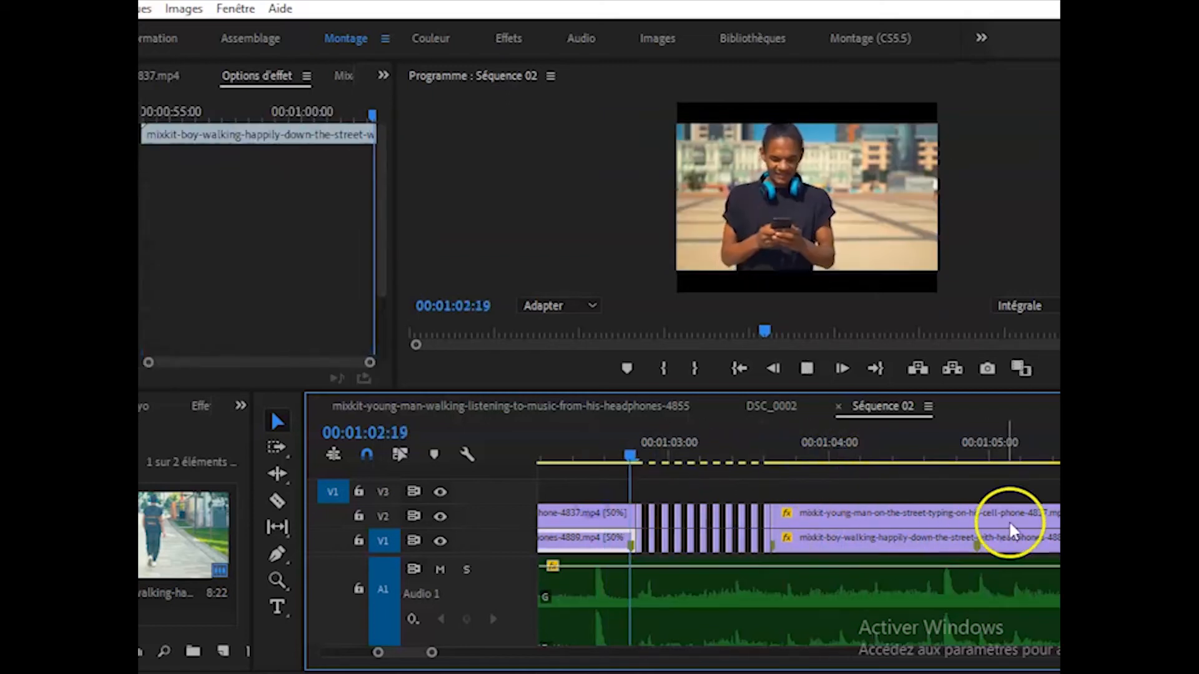
key(space)
drag(844, 453, 603, 485)
key(space)
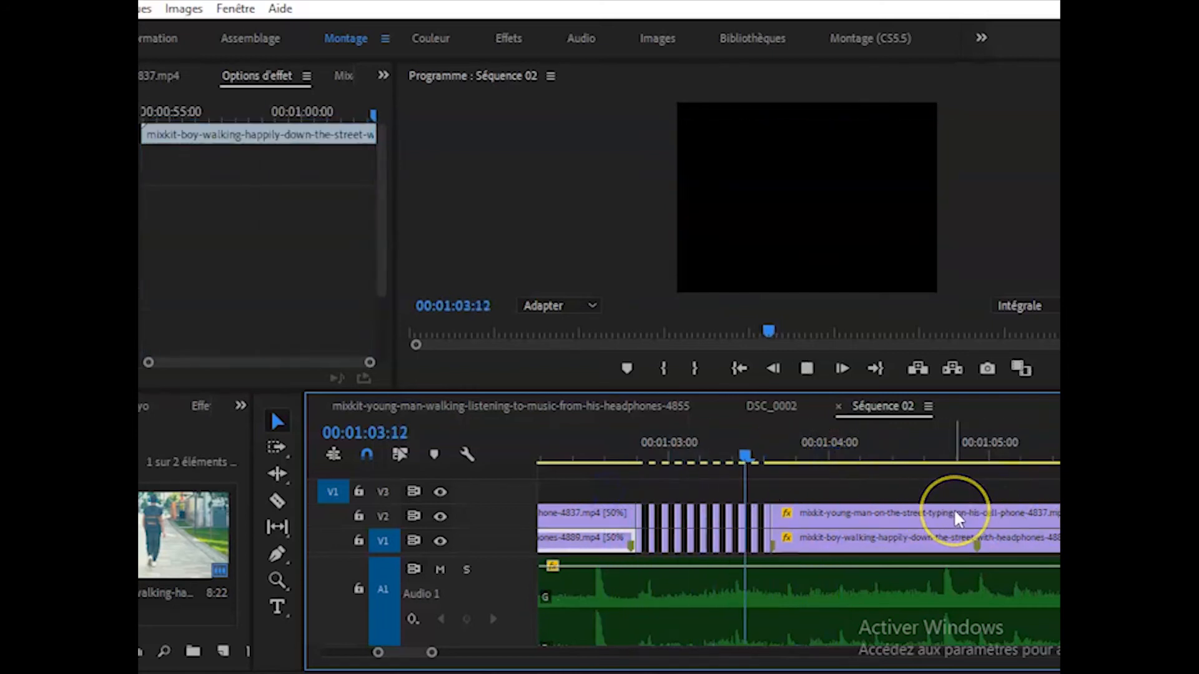
key(space)
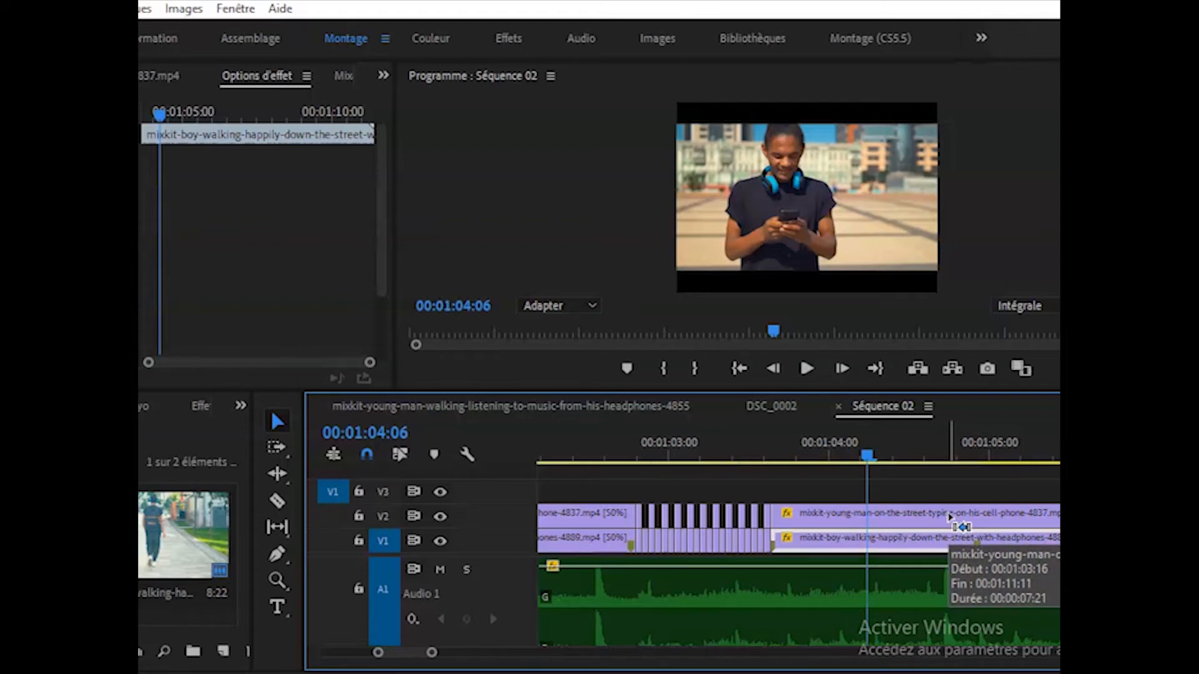
- Replay the alternating passage with the walking-clip slices in place, and save the project
drag(866, 455, 615, 462)
key(space)
key(space)
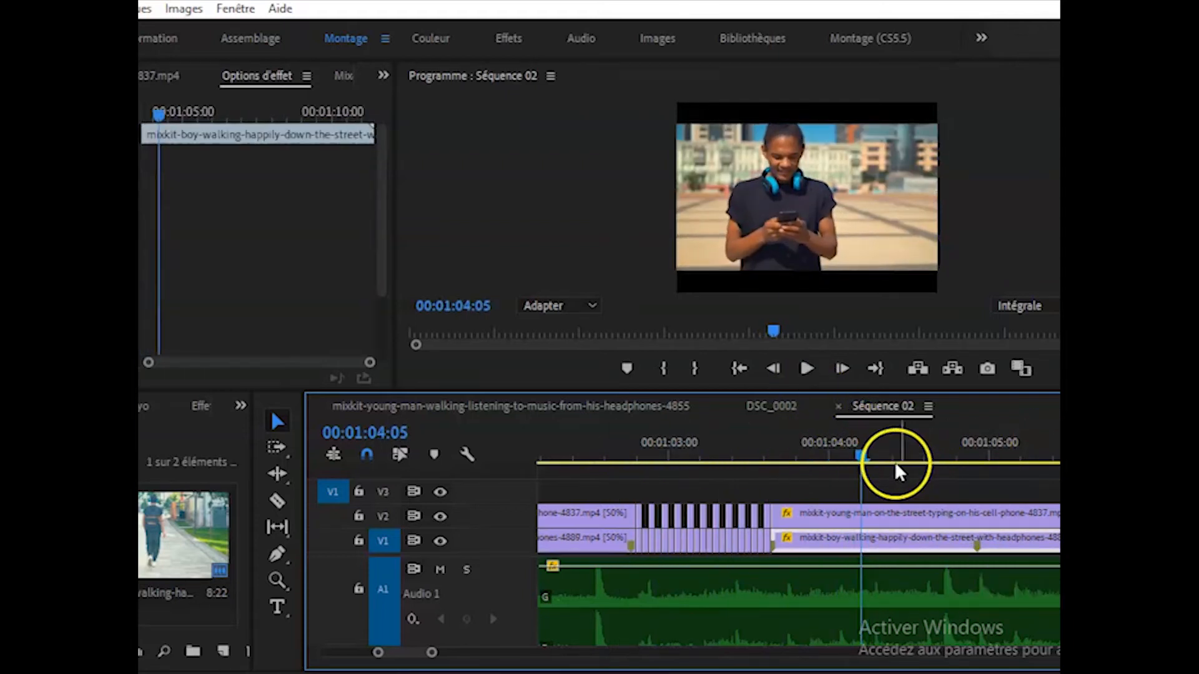
drag(861, 455, 602, 462)
key(space)
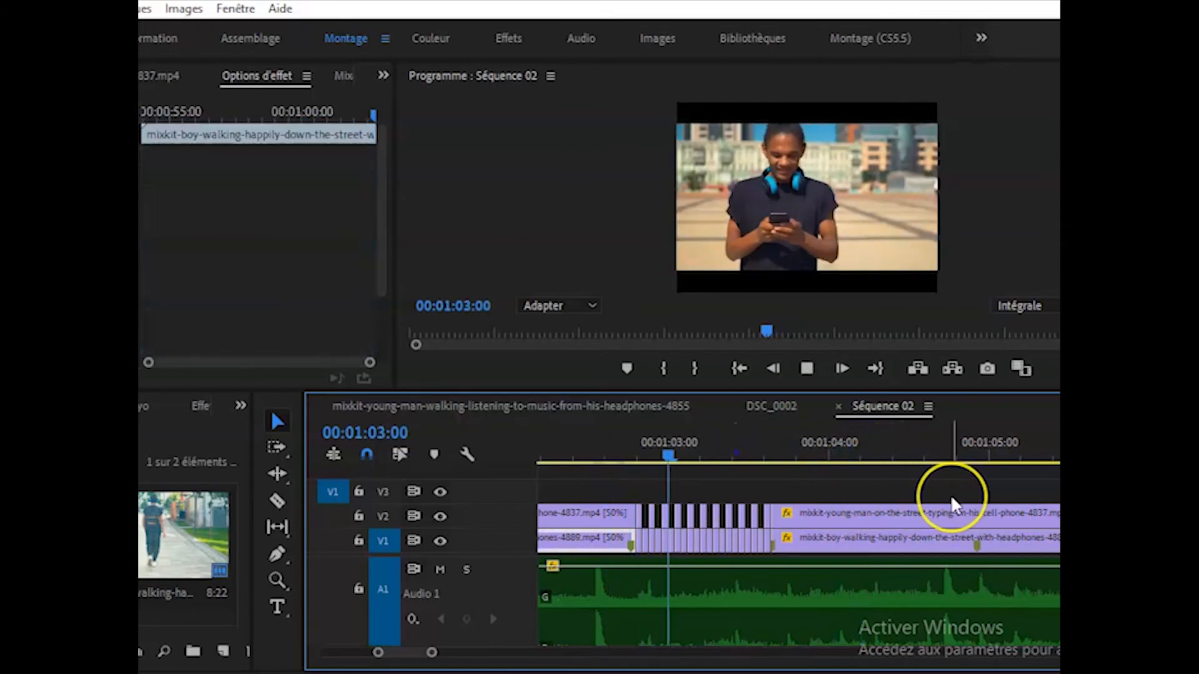
key(space)
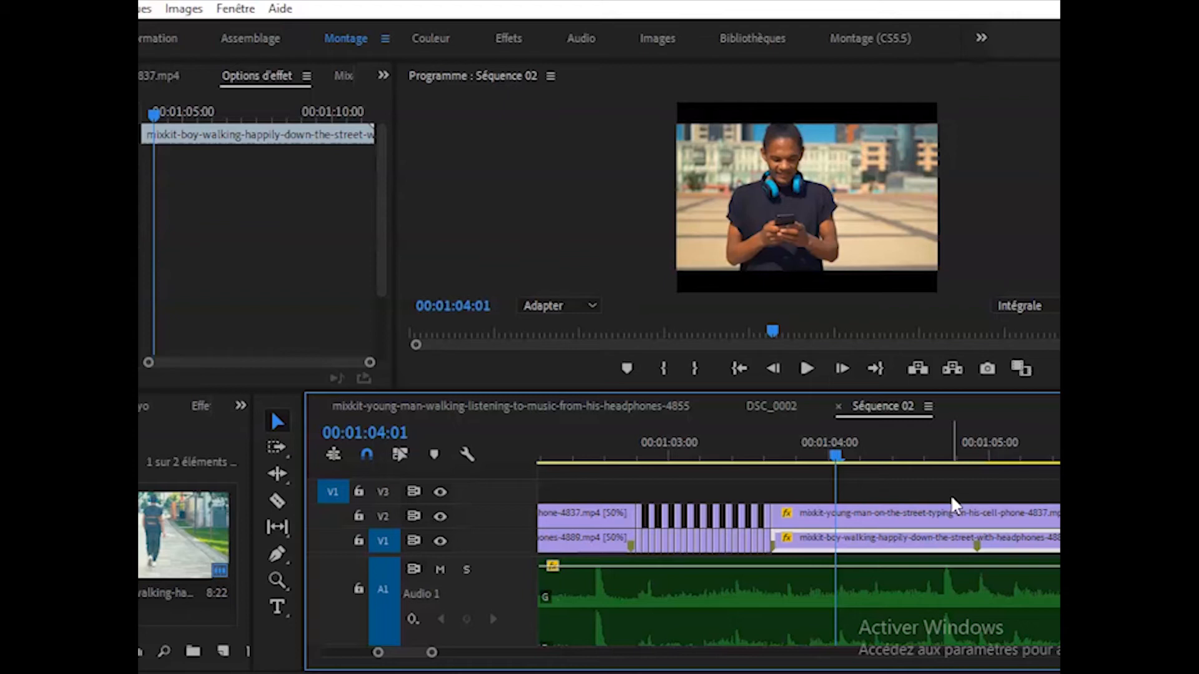
key(ctrl+s)
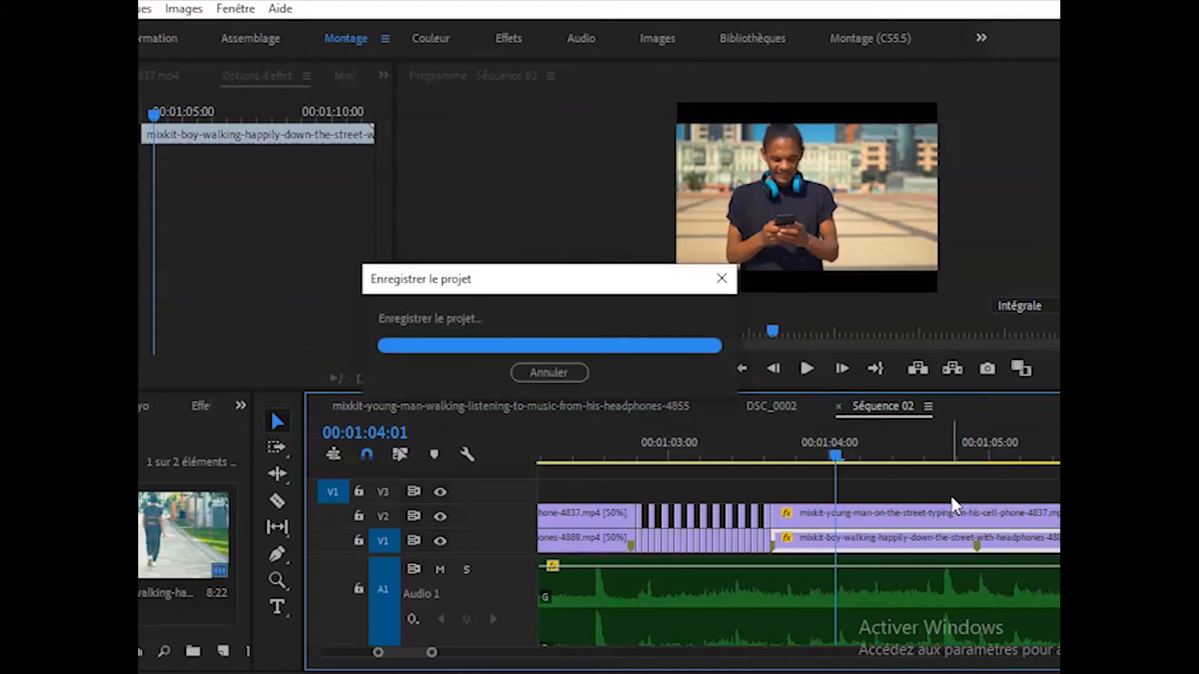
- Play the third clip group through with its music, starting from 00:02:07:07
drag(433, 654, 732, 650)
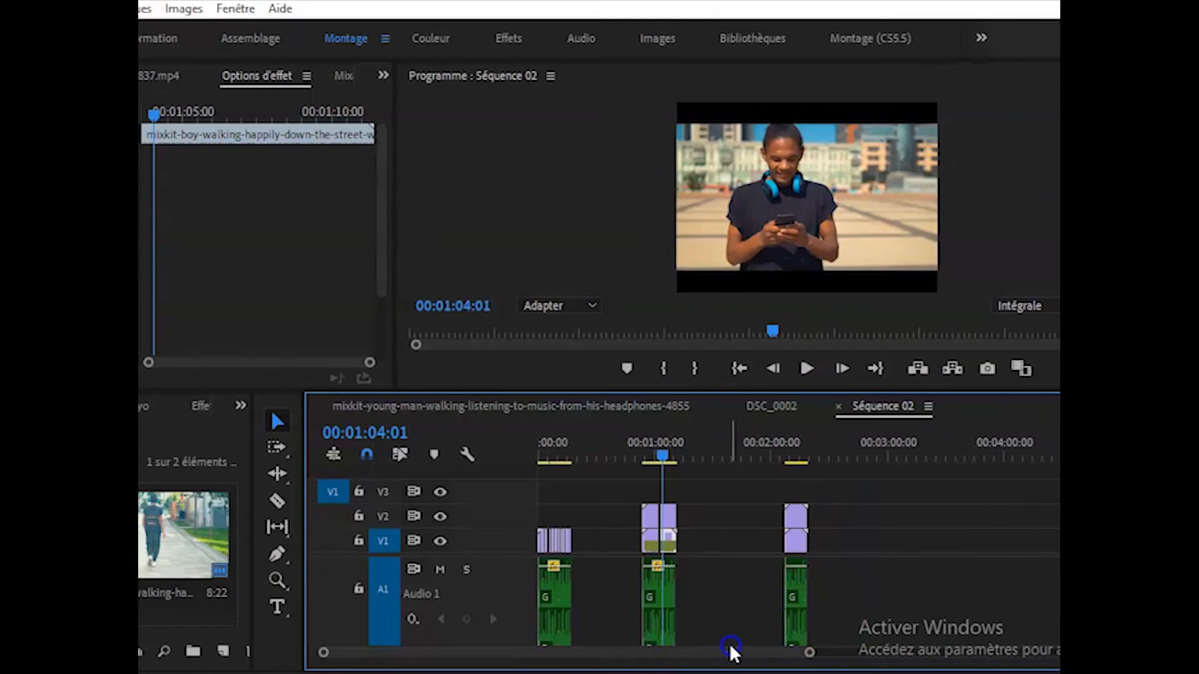
click(784, 442)
click(795, 541)
drag(809, 653, 637, 658)
drag(560, 655, 574, 656)
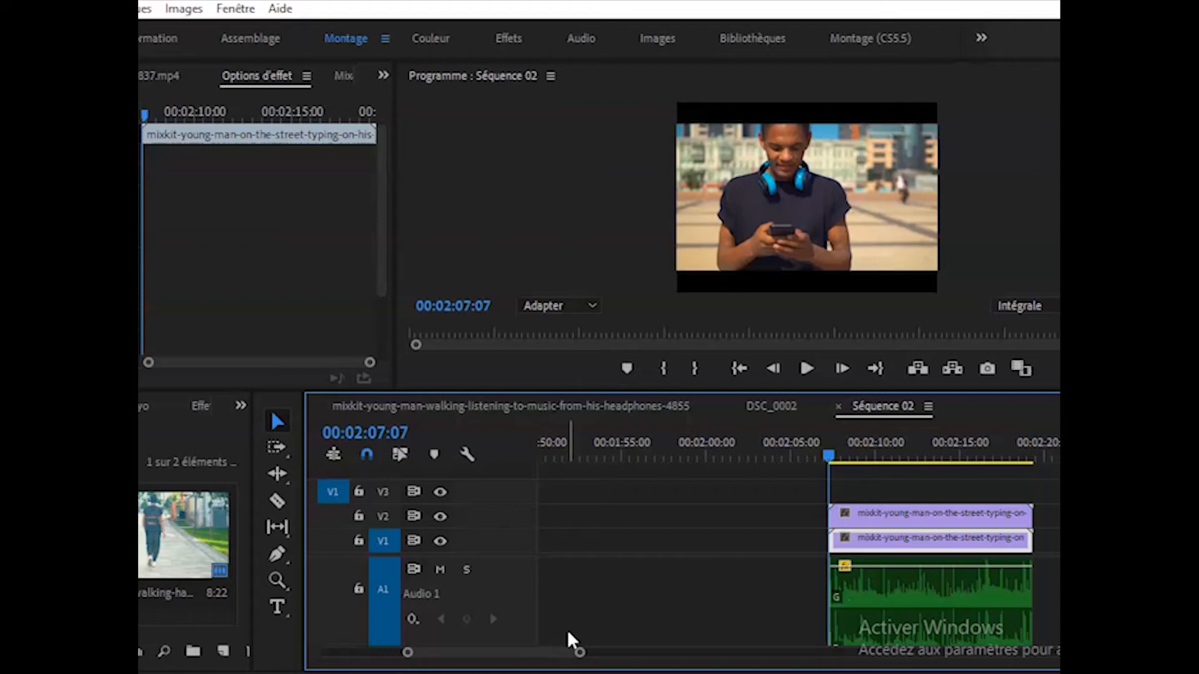
key(space)
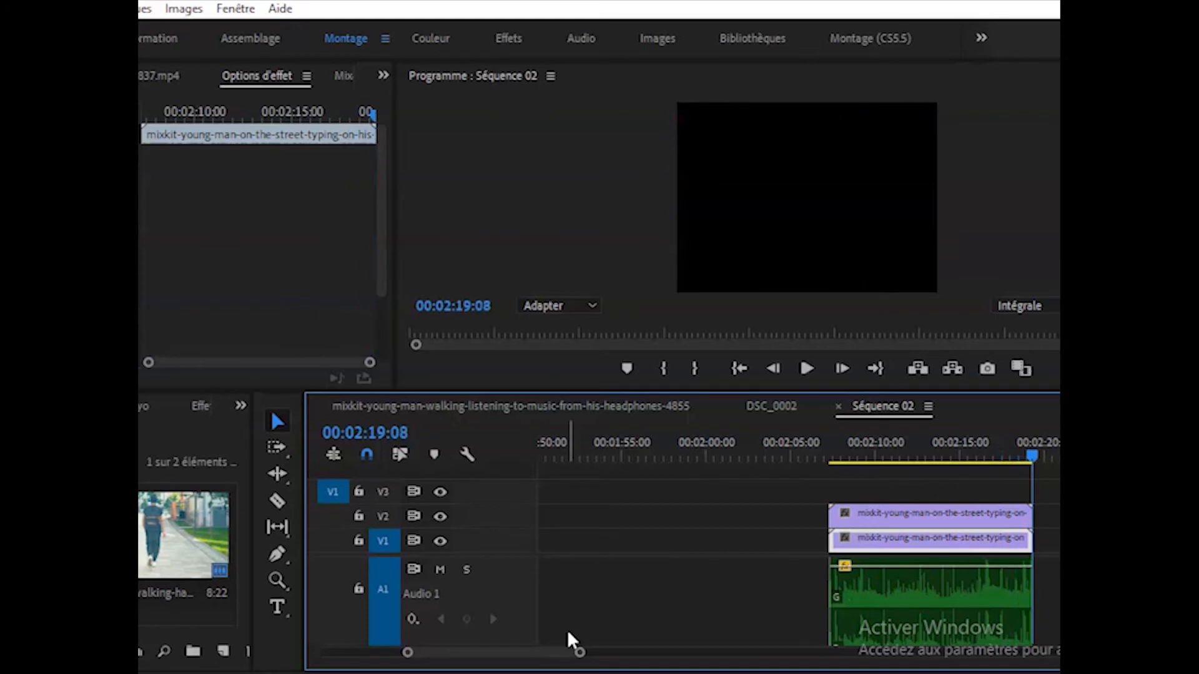
key(space)
key(space)
- Replay the third group from its start and mark the beat at 00:02:16:19 on the stacked phone clips
click(586, 638)
drag(495, 652, 737, 653)
click(885, 441)
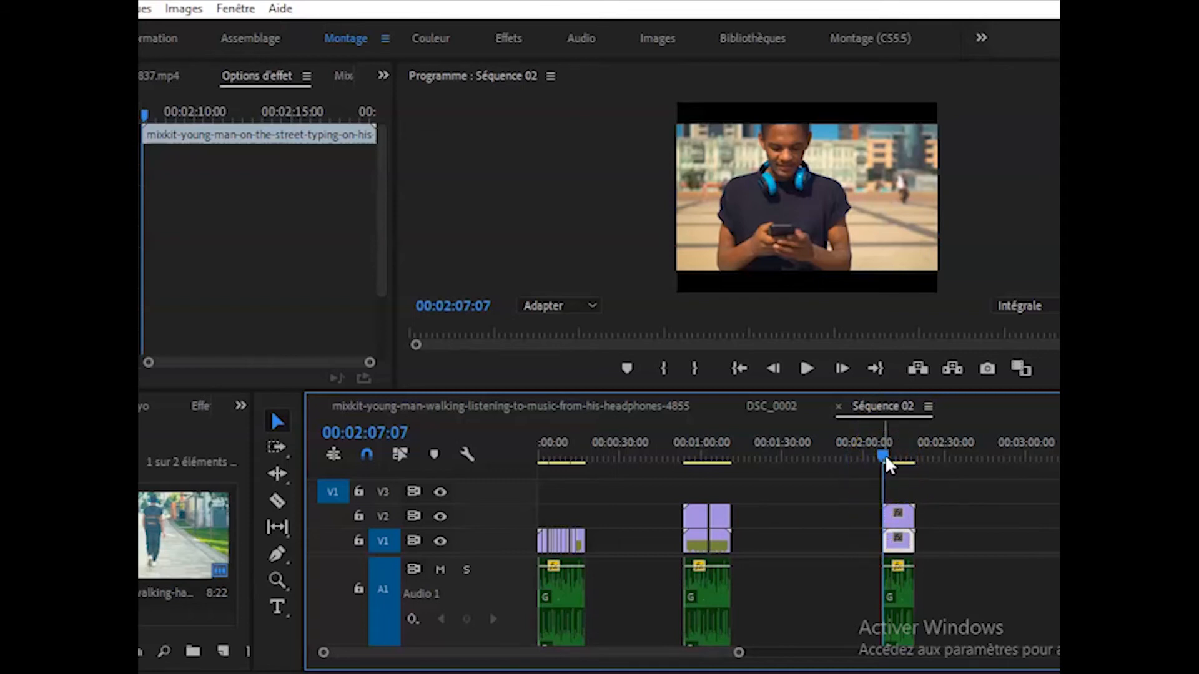
drag(739, 652, 611, 661)
key(space)
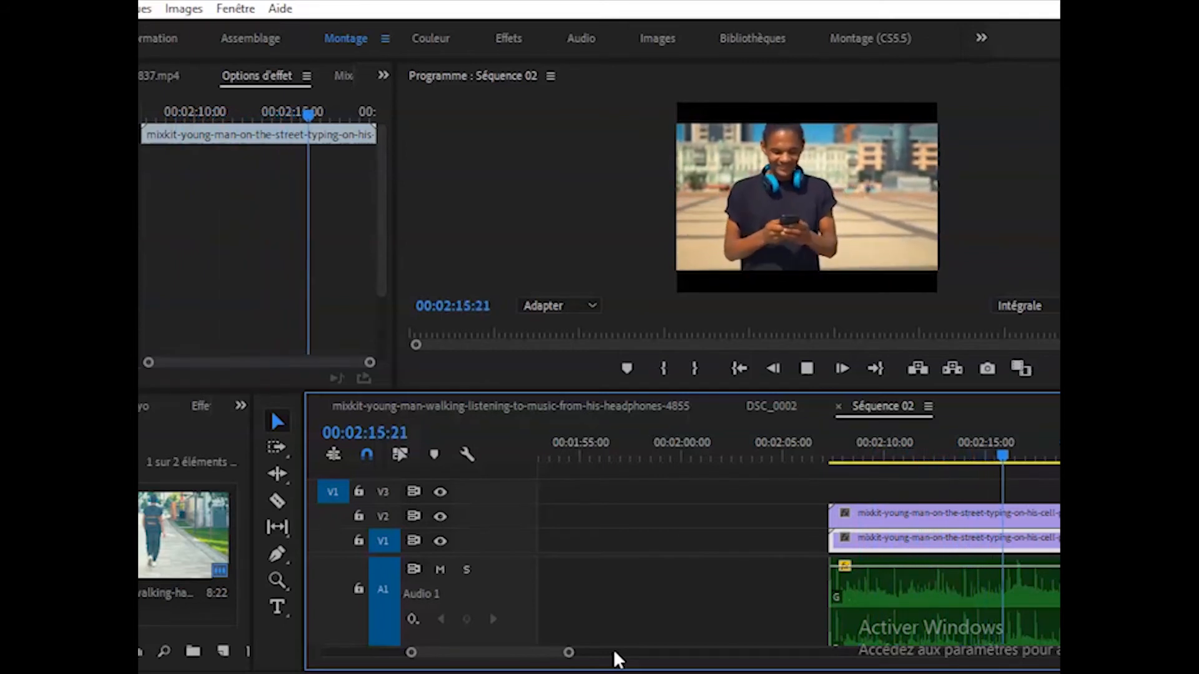
key(space)
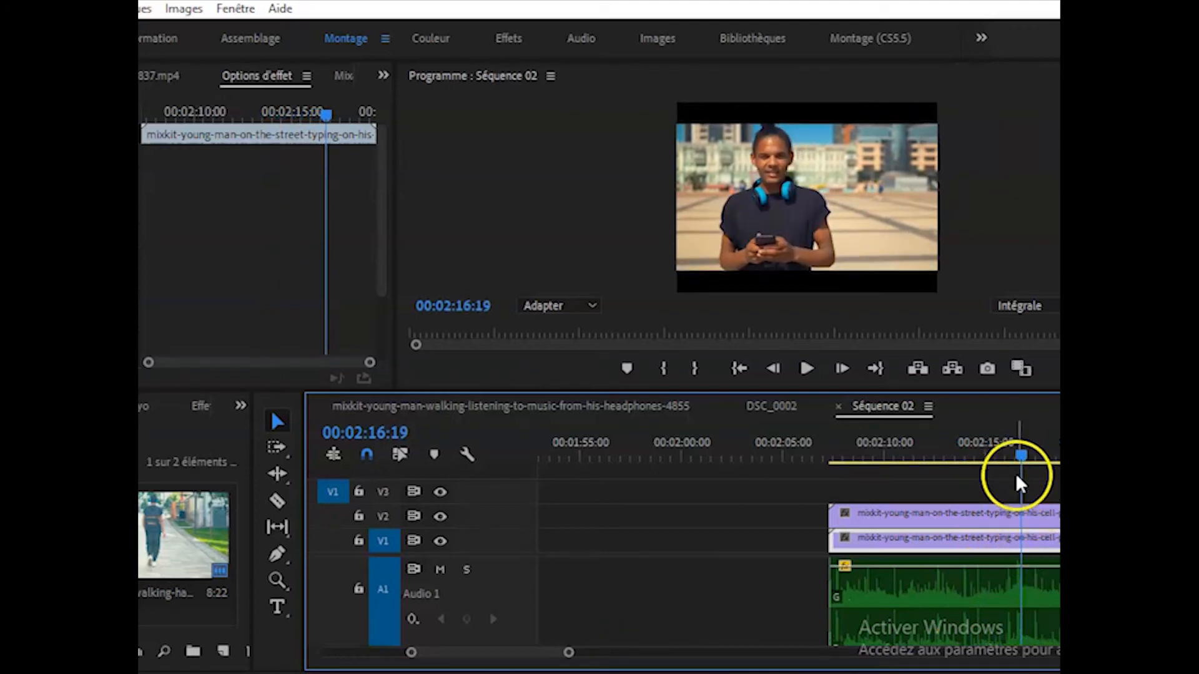
key(m)
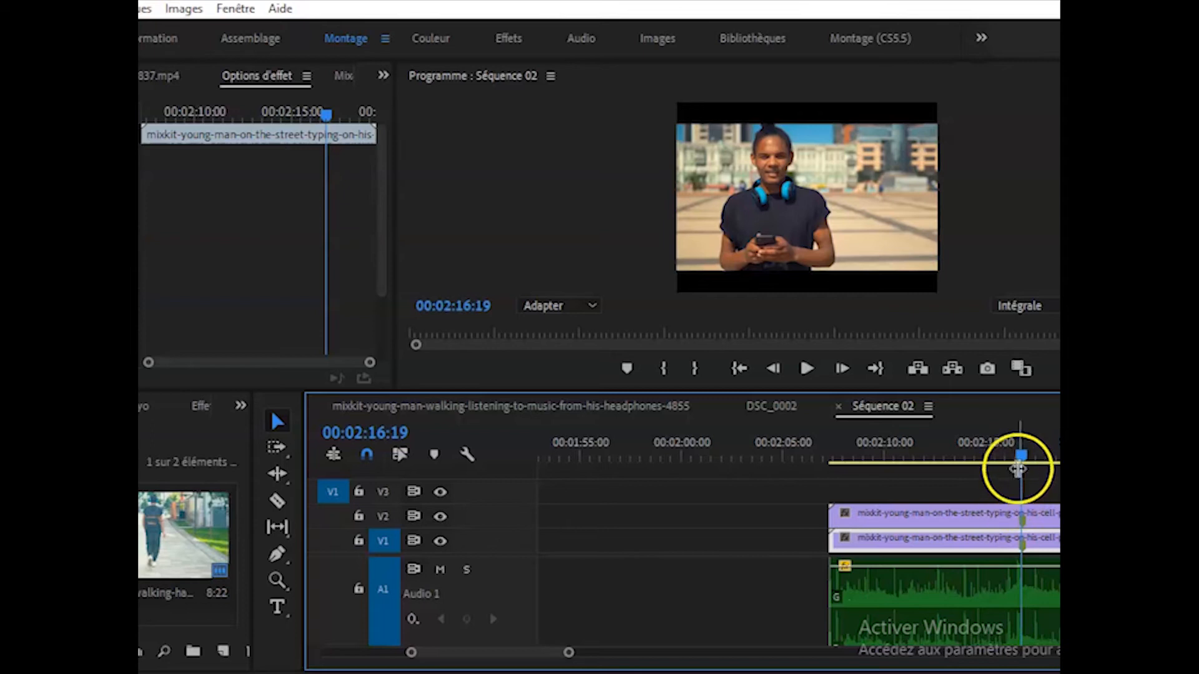
- Replay the passage around the new beat marker, and switch the V2 track's output off and back on
drag(1020, 463, 996, 466)
key(space)
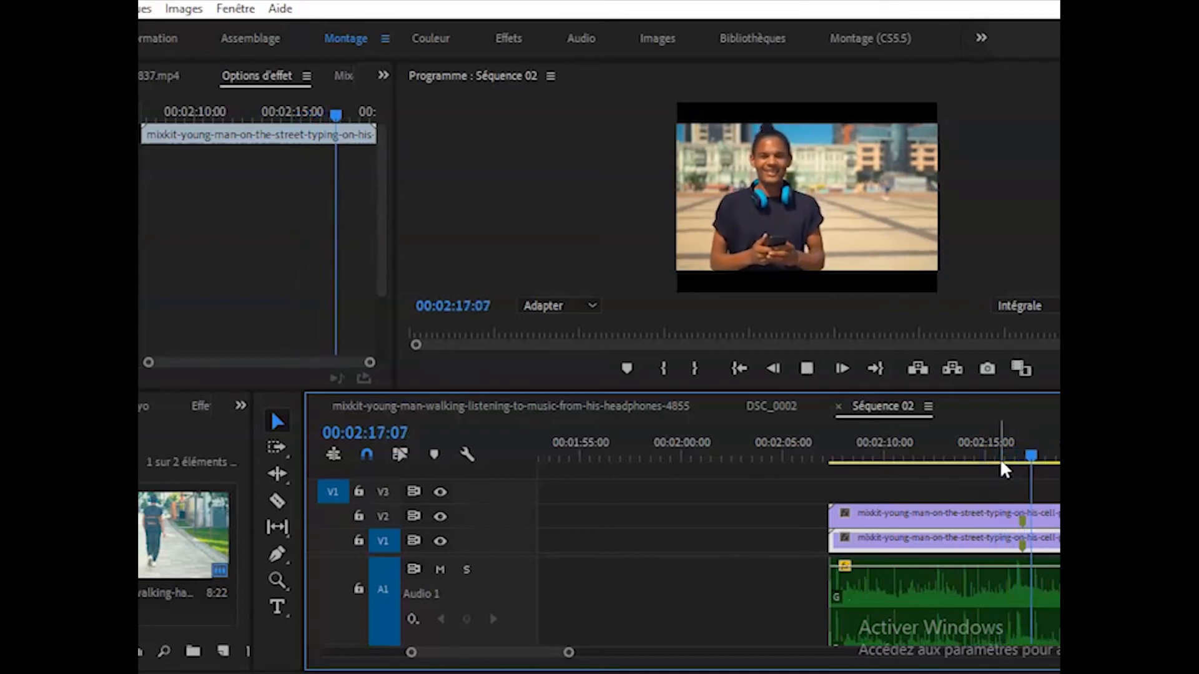
drag(1043, 461, 947, 465)
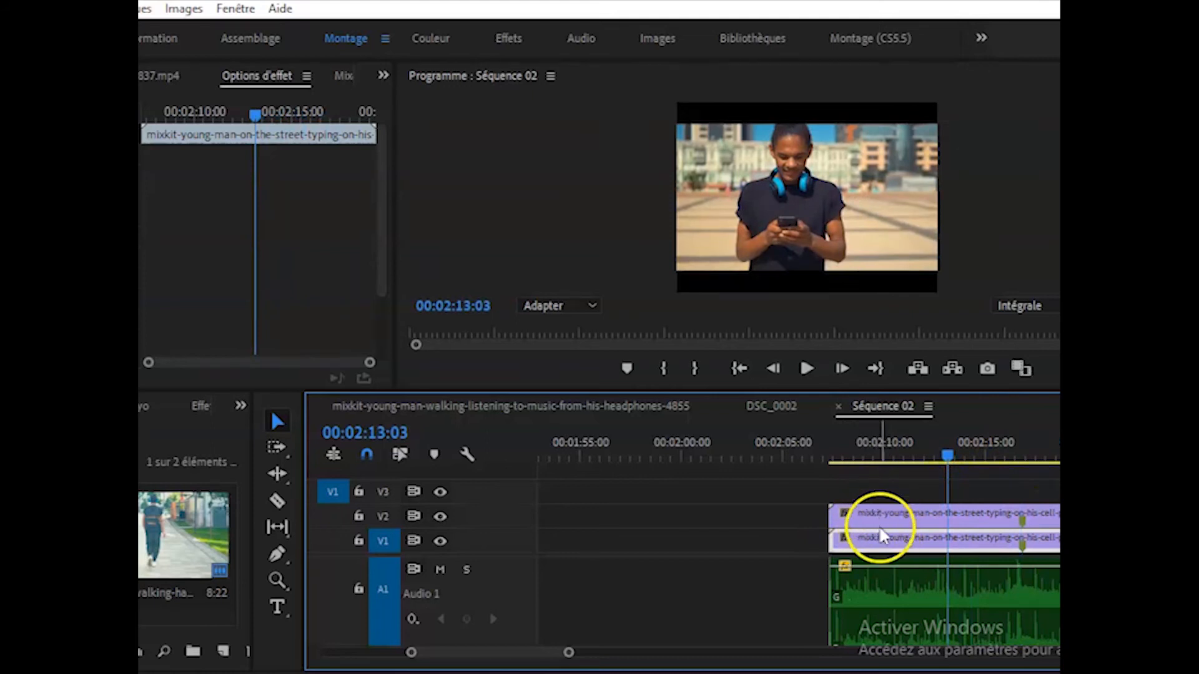
click(438, 517)
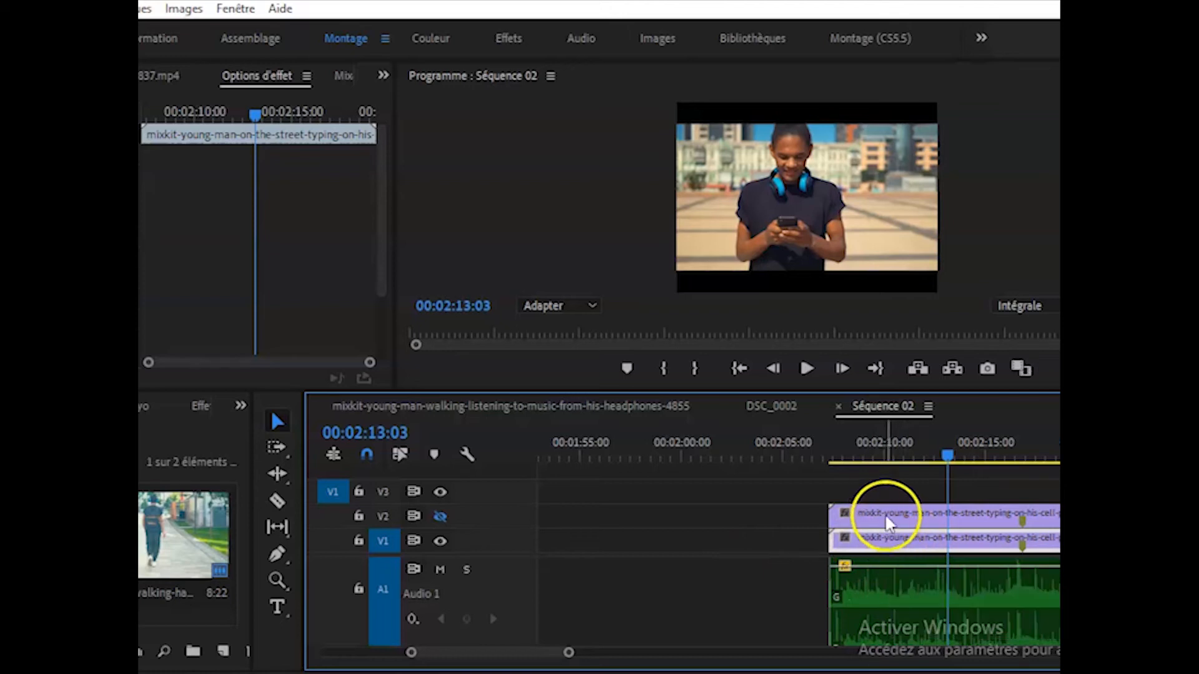
click(442, 517)
- Delete the phone clip on V2 and replace it with a duplicate of the V1 phone clip, aligned directly above the original
drag(870, 527, 635, 519)
mouse_move(942, 453)
mouse_down()
mouse_move(899, 459)
mouse_move(952, 467)
mouse_up()
click(776, 515)
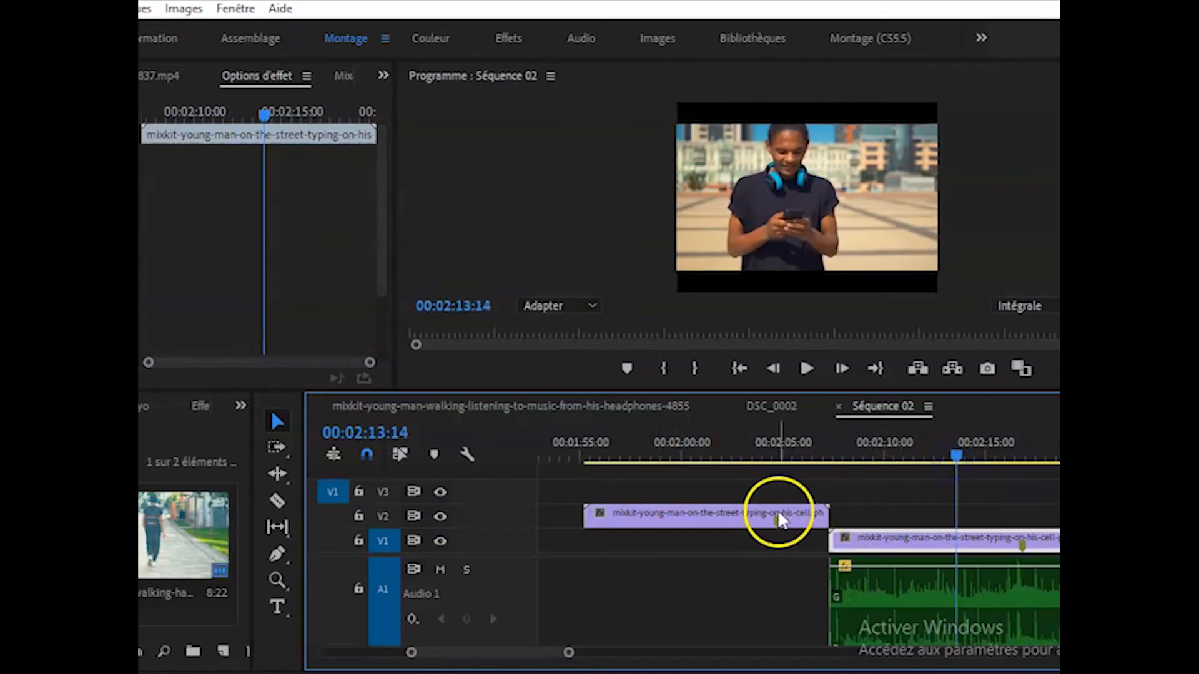
key(Delete)
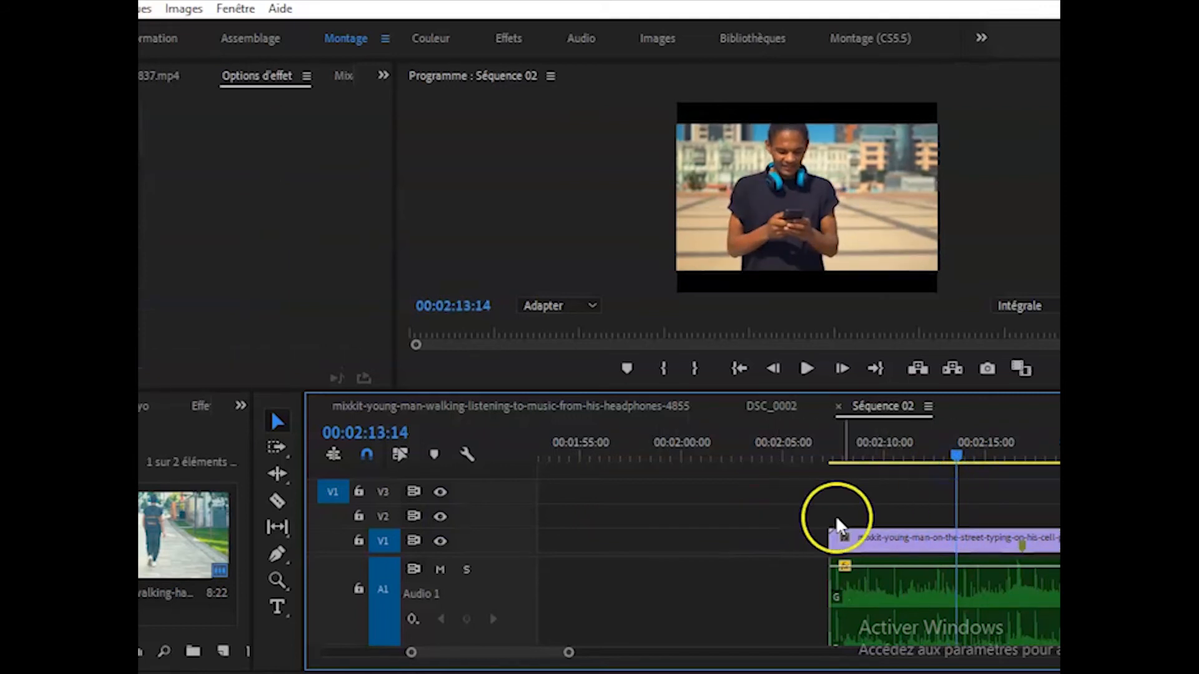
click(883, 542)
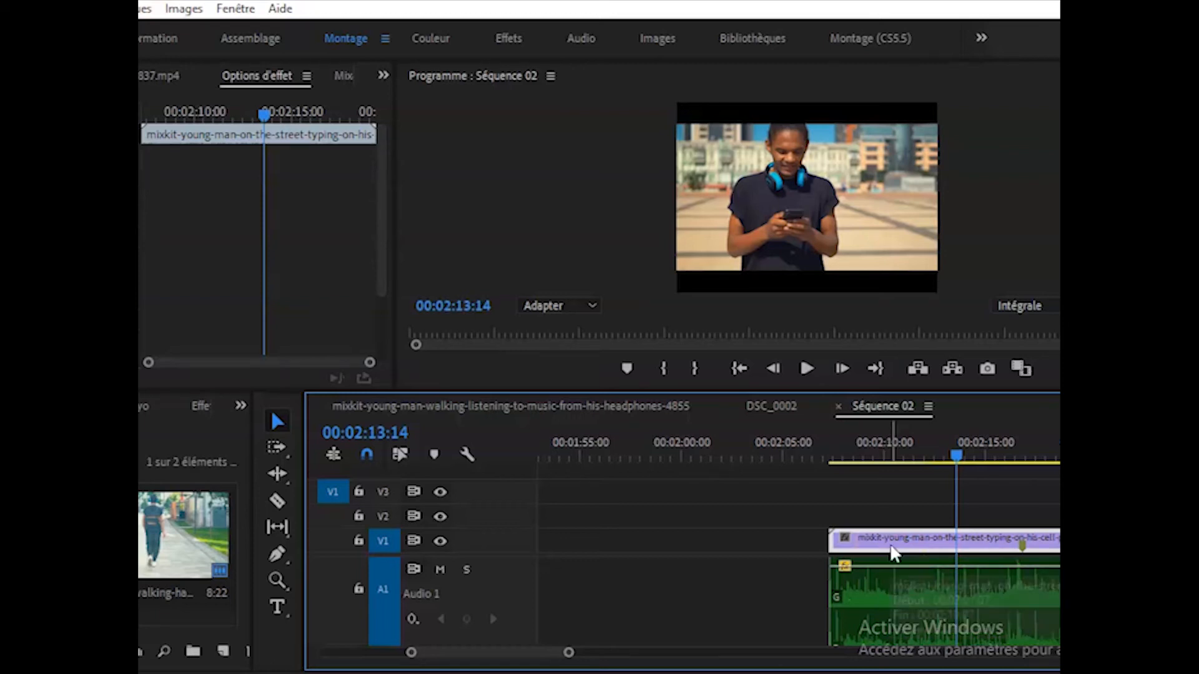
drag(890, 544, 893, 527)
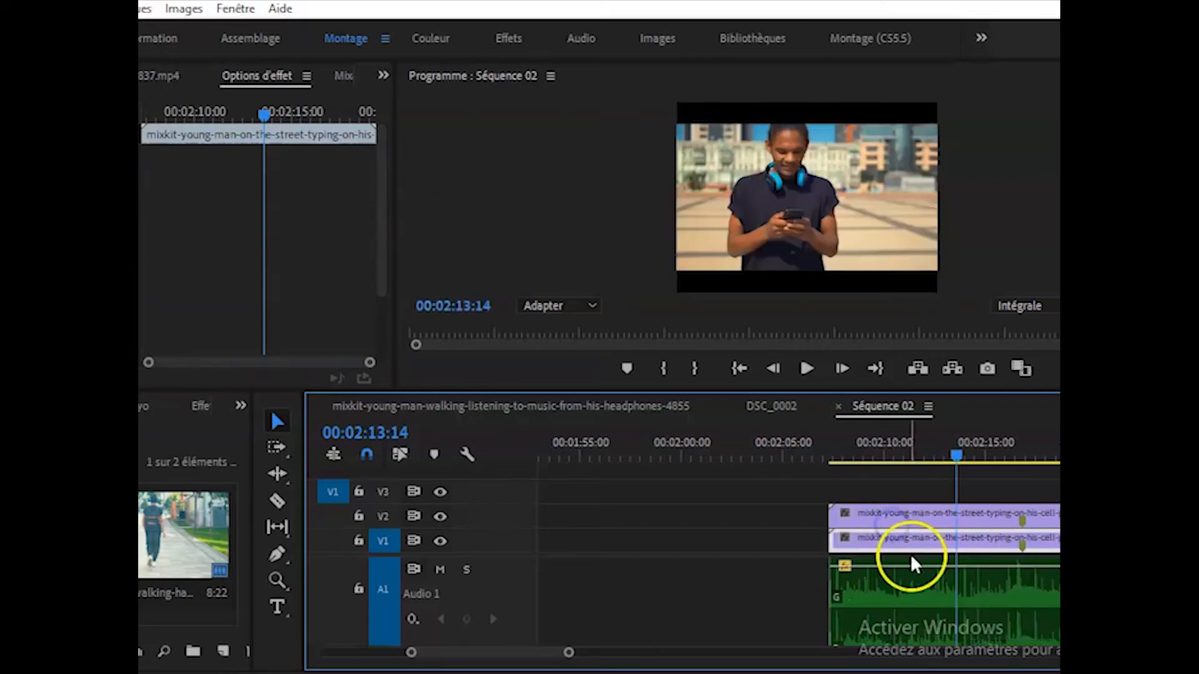
- Trim the end of the V2 phone clip back to the beat marker at 00:02:16:19
click(914, 515)
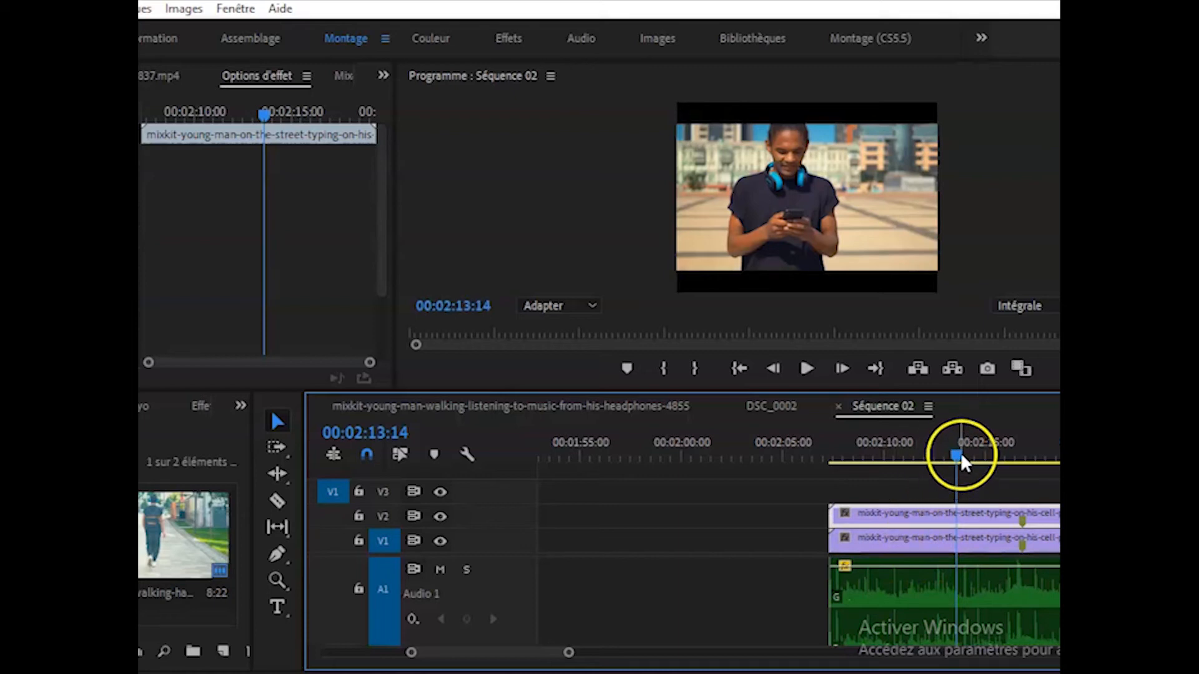
drag(957, 455, 1002, 448)
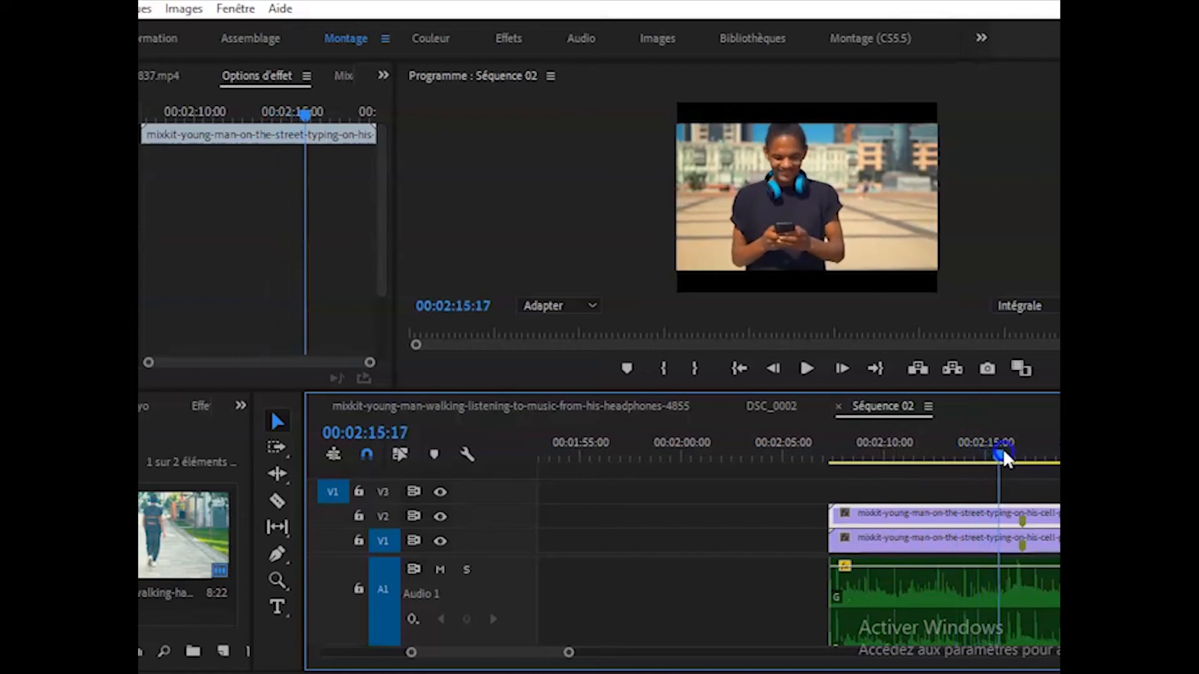
key(space)
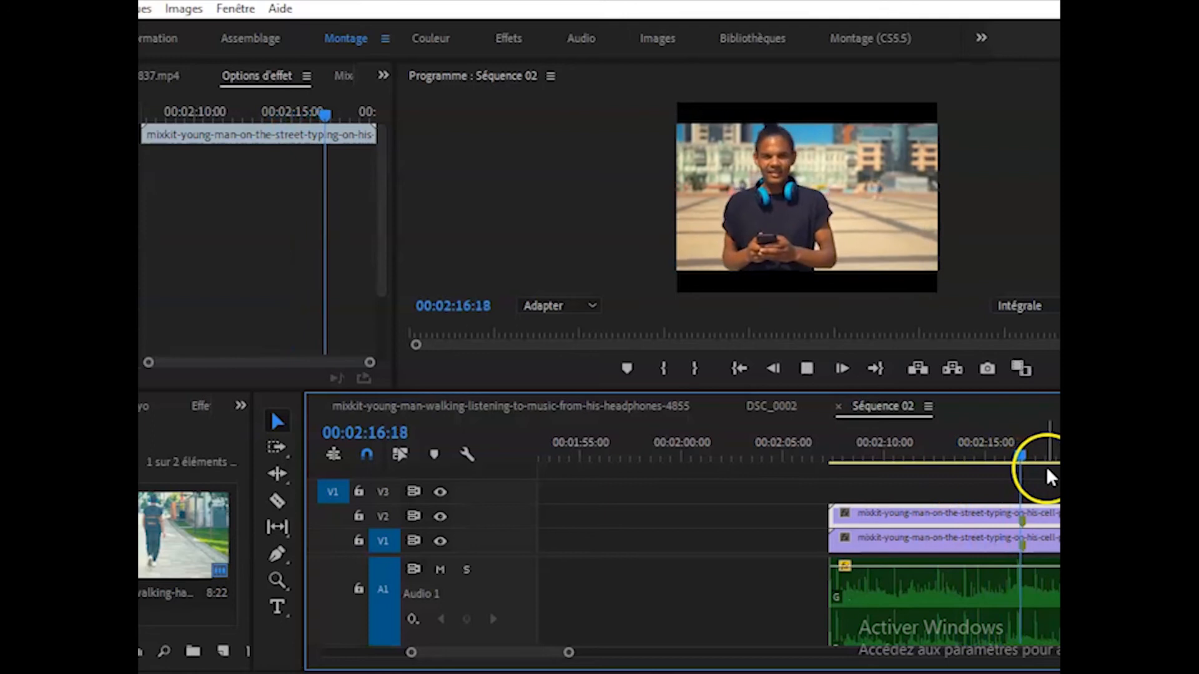
click(1020, 455)
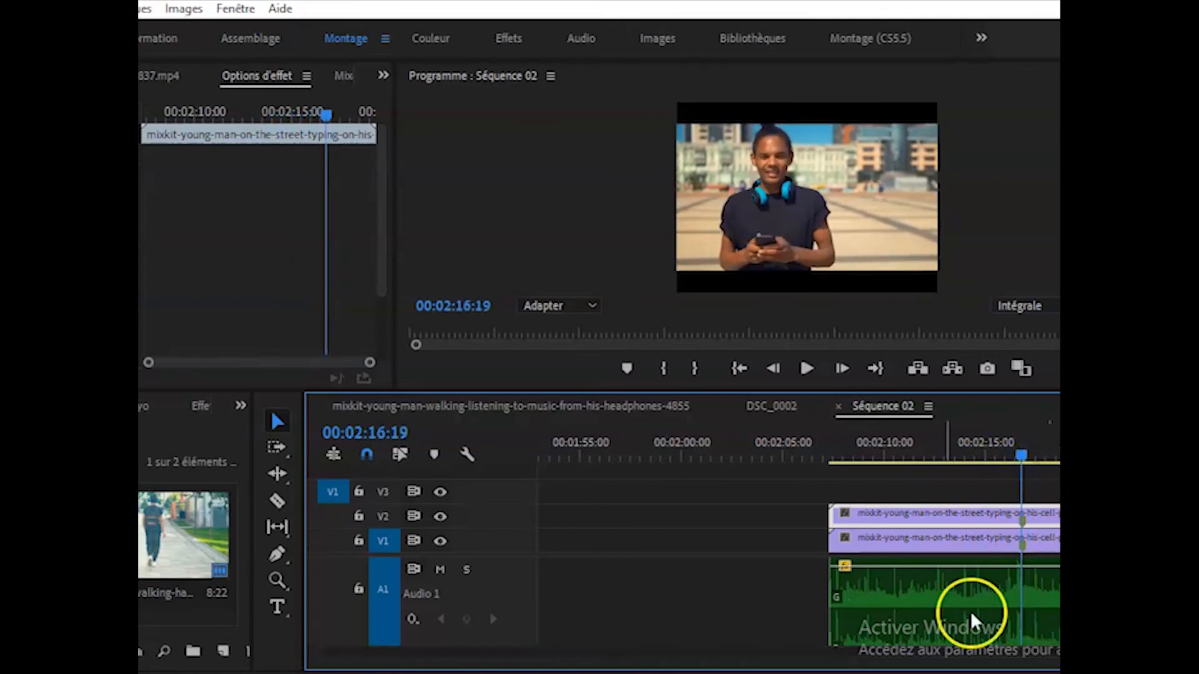
mouse_move(568, 653)
mouse_down()
mouse_move(543, 654)
mouse_move(557, 654)
mouse_up()
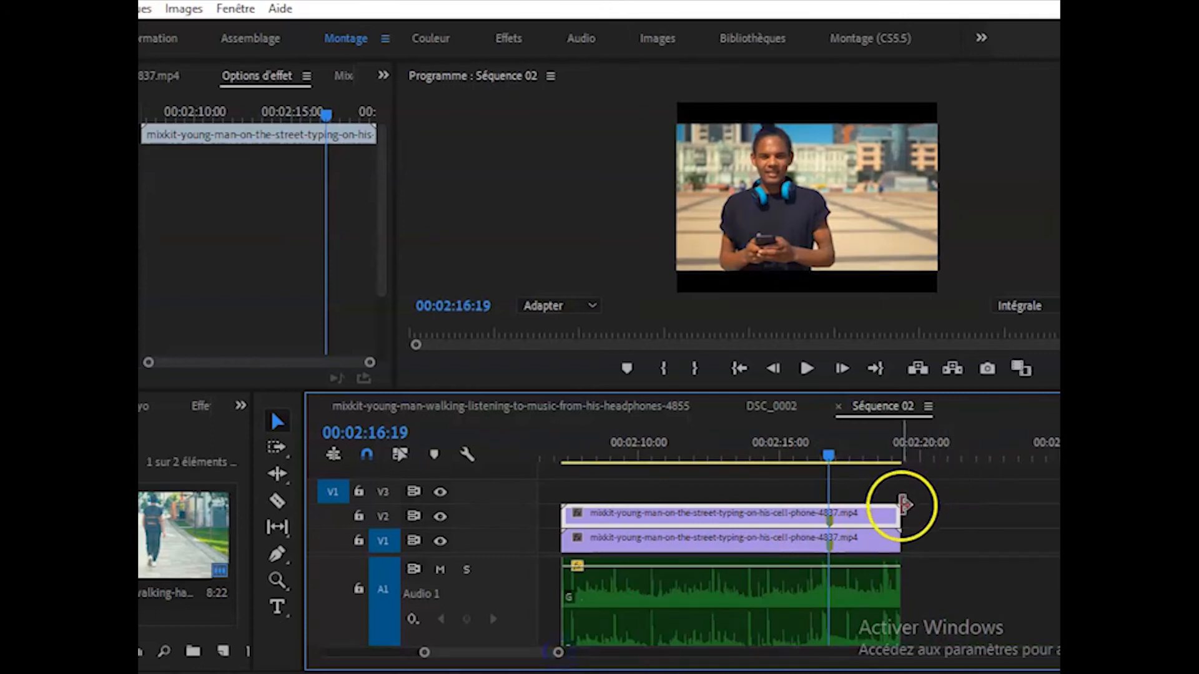
drag(895, 514, 830, 514)
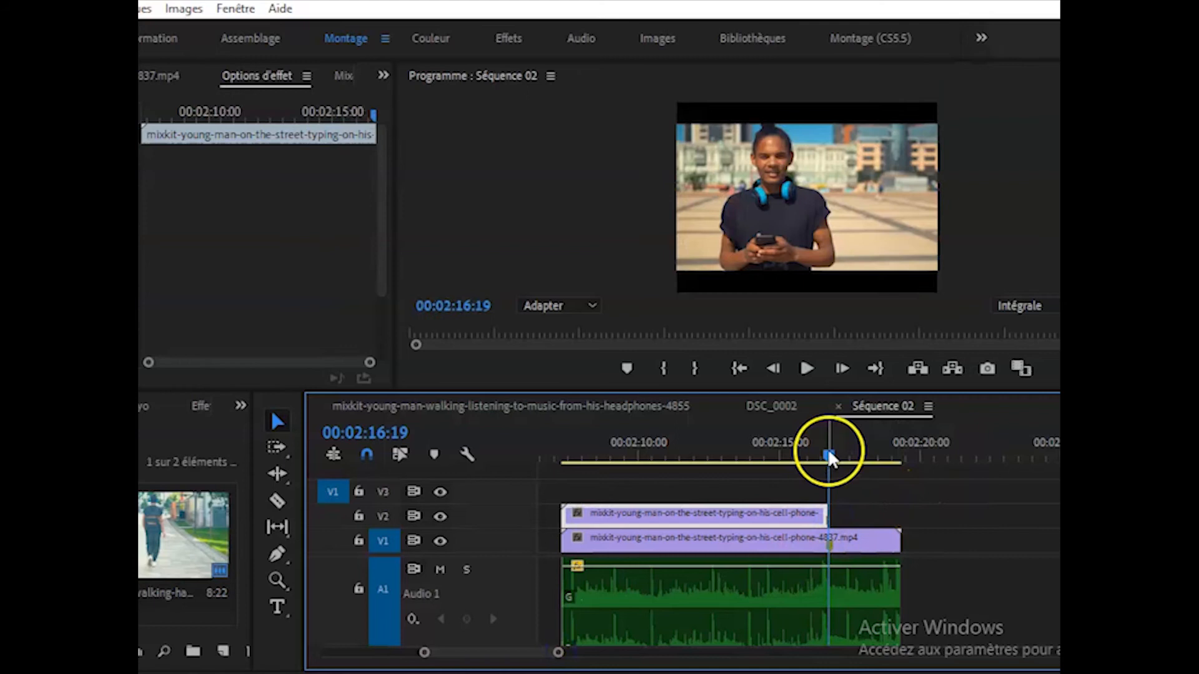
click(829, 455)
- Turn on Position animation for the V1 phone clip, with the first keyframe at 00:02:16:19
click(318, 112)
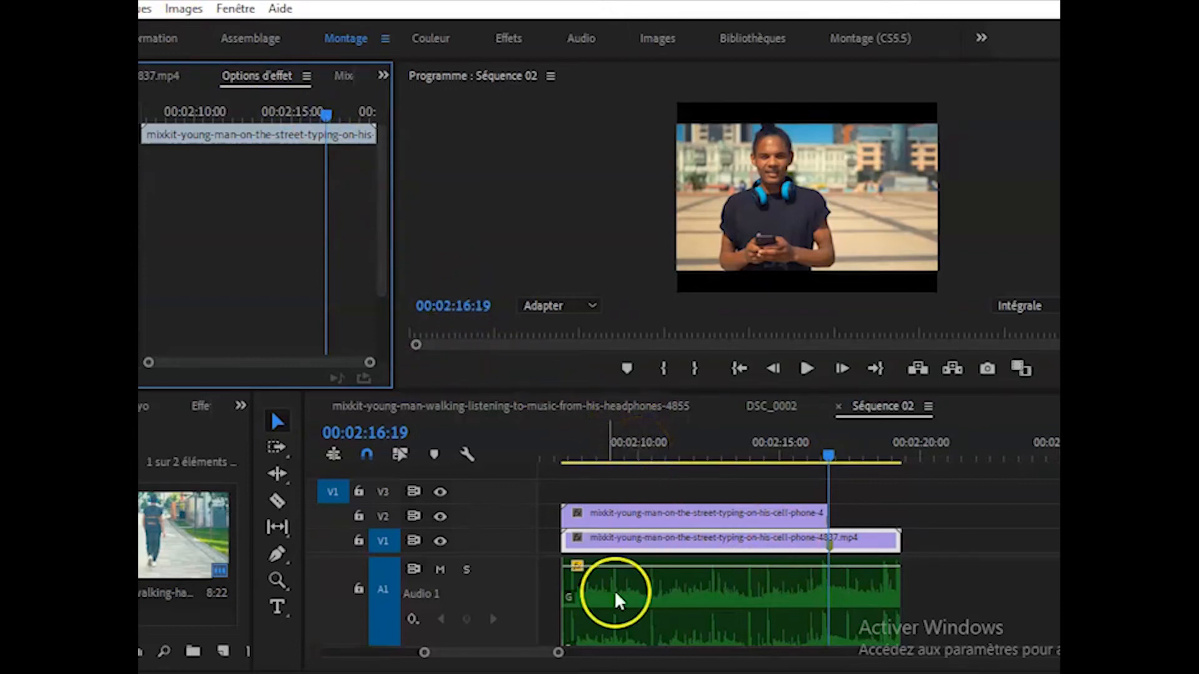
drag(556, 656, 522, 656)
mouse_move(382, 268)
mouse_down()
mouse_move(383, 342)
mouse_move(389, 251)
mouse_up()
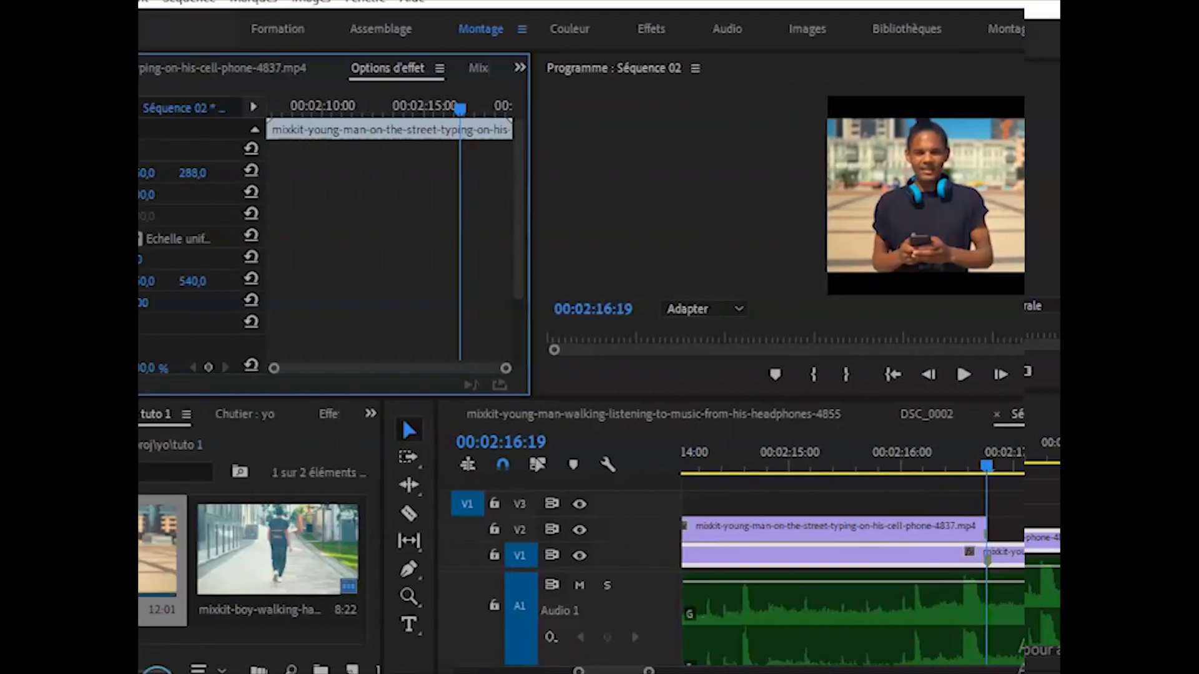
click(187, 152)
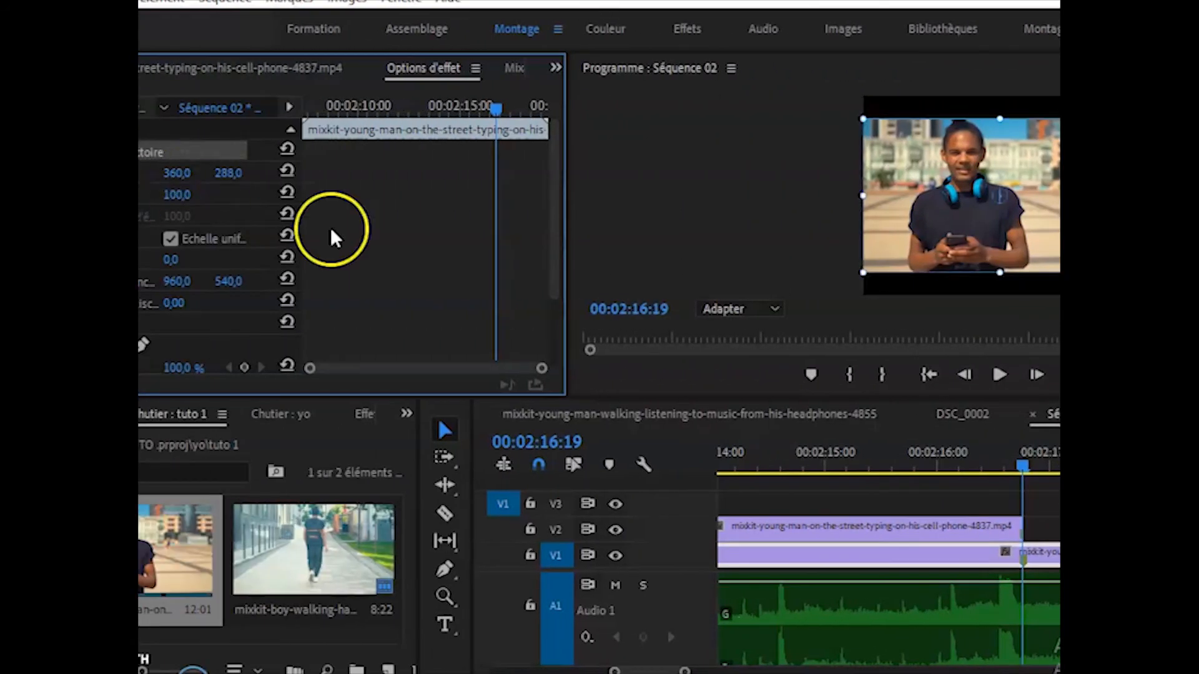
click(149, 172)
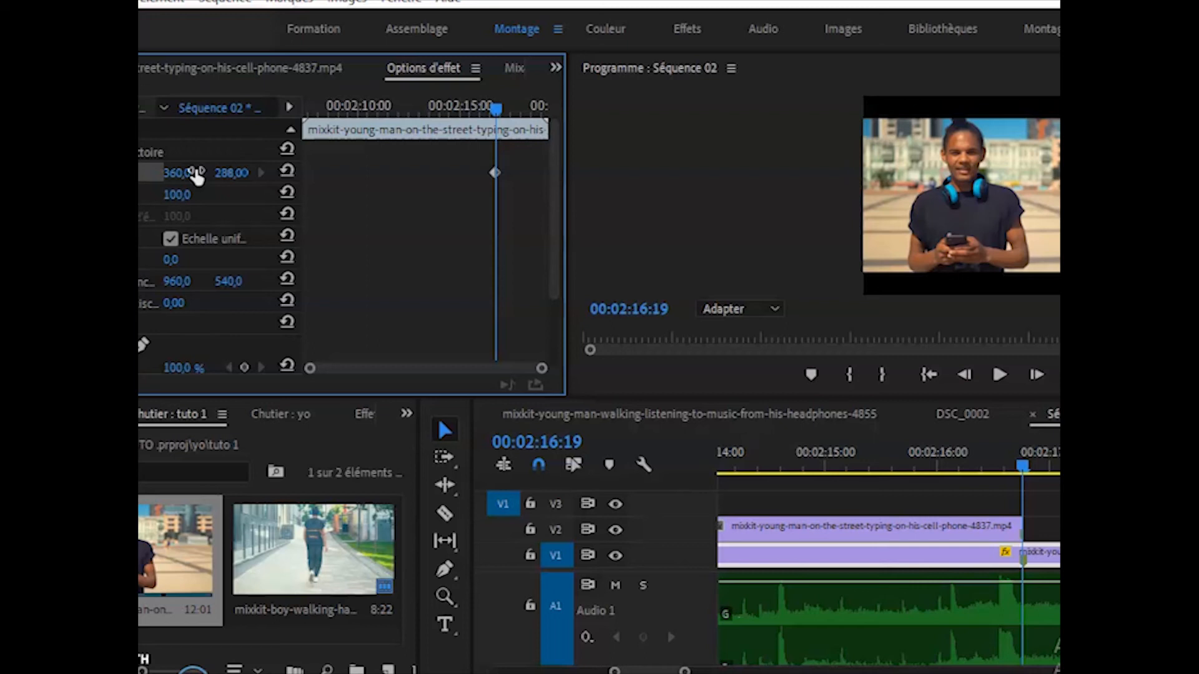
- Keyframe a shake on the V1 phone clip by offsetting its Position in different directions every few frames up to 00:02:17:03
key(Right)
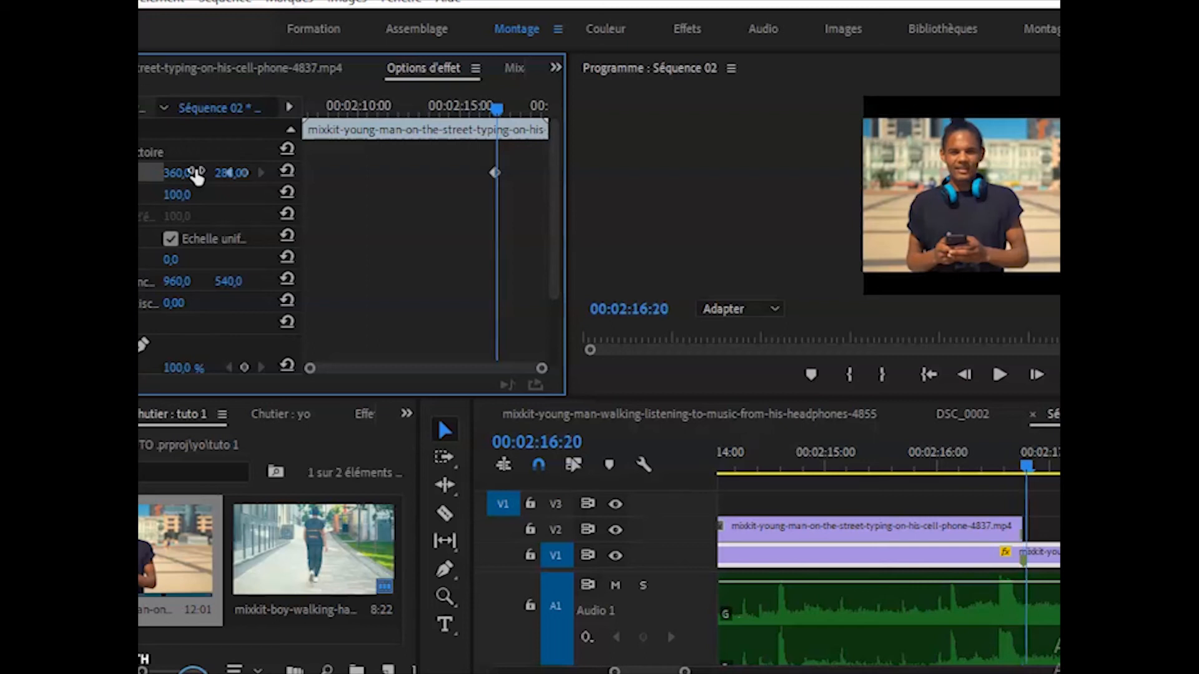
drag(178, 176, 229, 213)
key(Right)
key(Right)
key(Right)
key(Right)
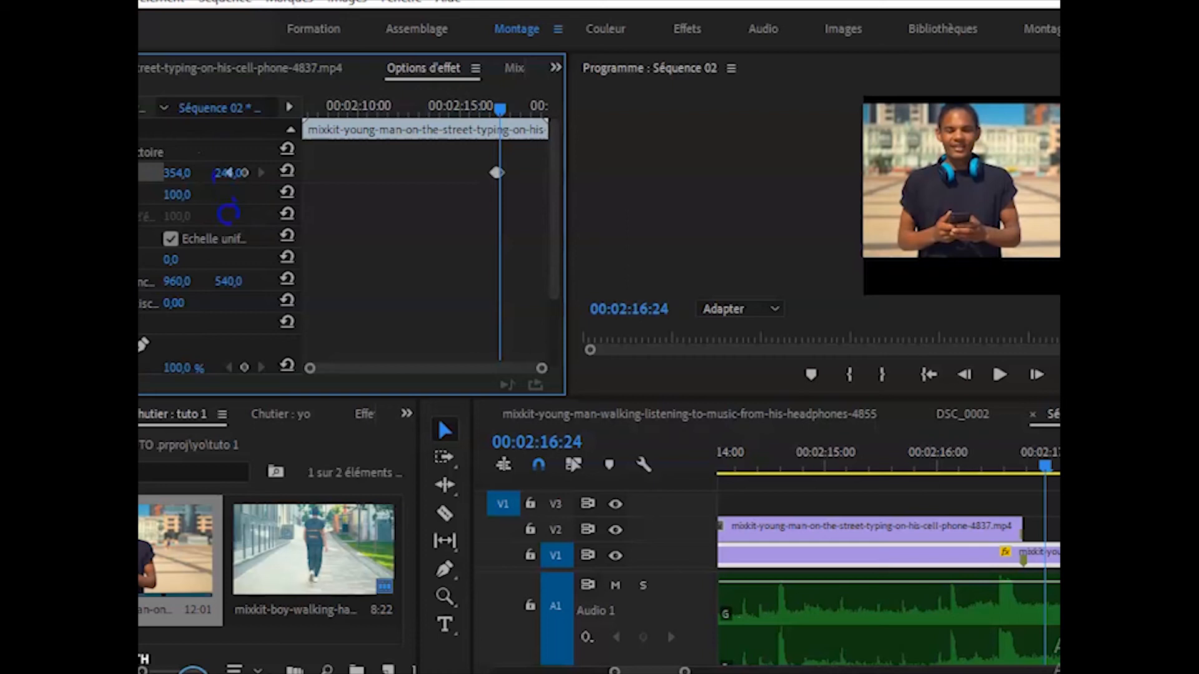
key(Right)
drag(230, 171, 225, 115)
drag(239, 203, 258, 178)
key(Right)
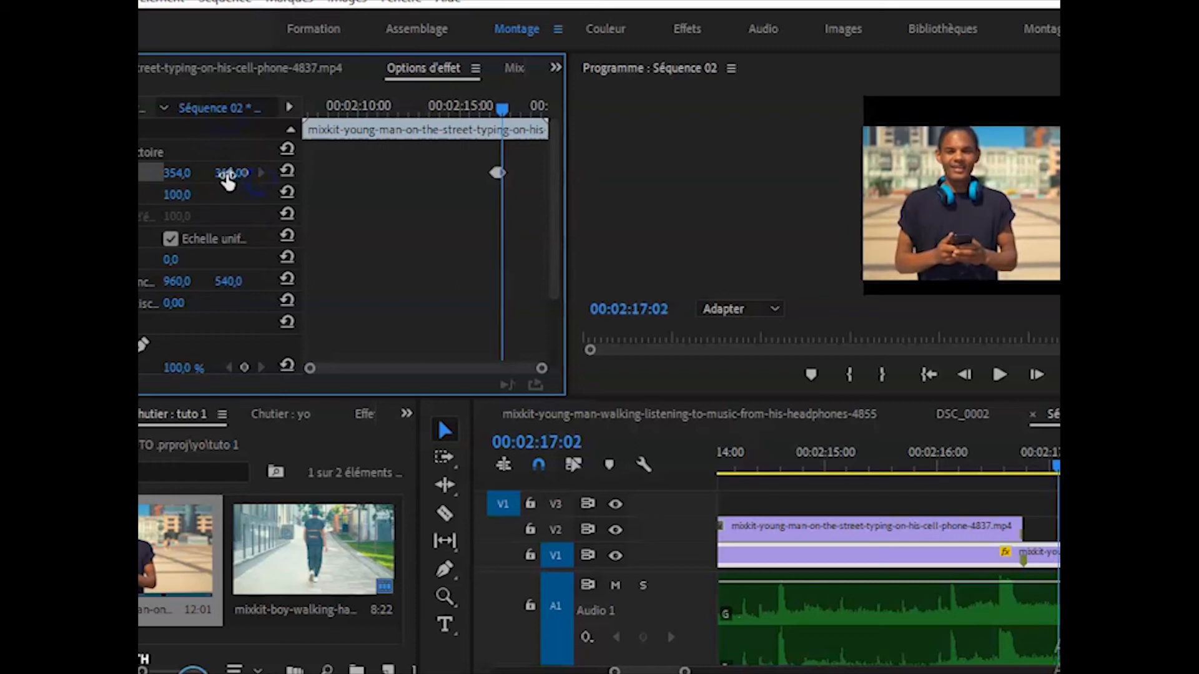
mouse_move(213, 160)
mouse_down()
mouse_move(213, 149)
mouse_move(206, 180)
mouse_up()
key(Right)
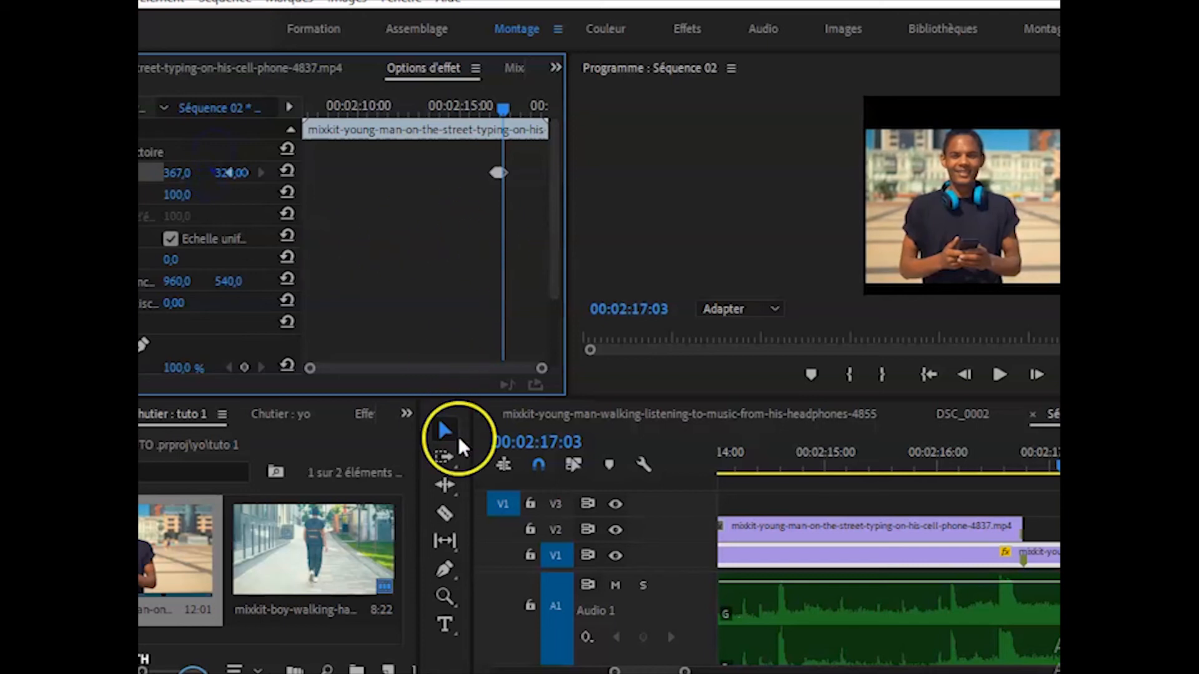
- Copy the Position shake keyframes and paste them repeatedly from 00:02:17:03 through to the end of the V1 phone clip
drag(538, 374, 499, 377)
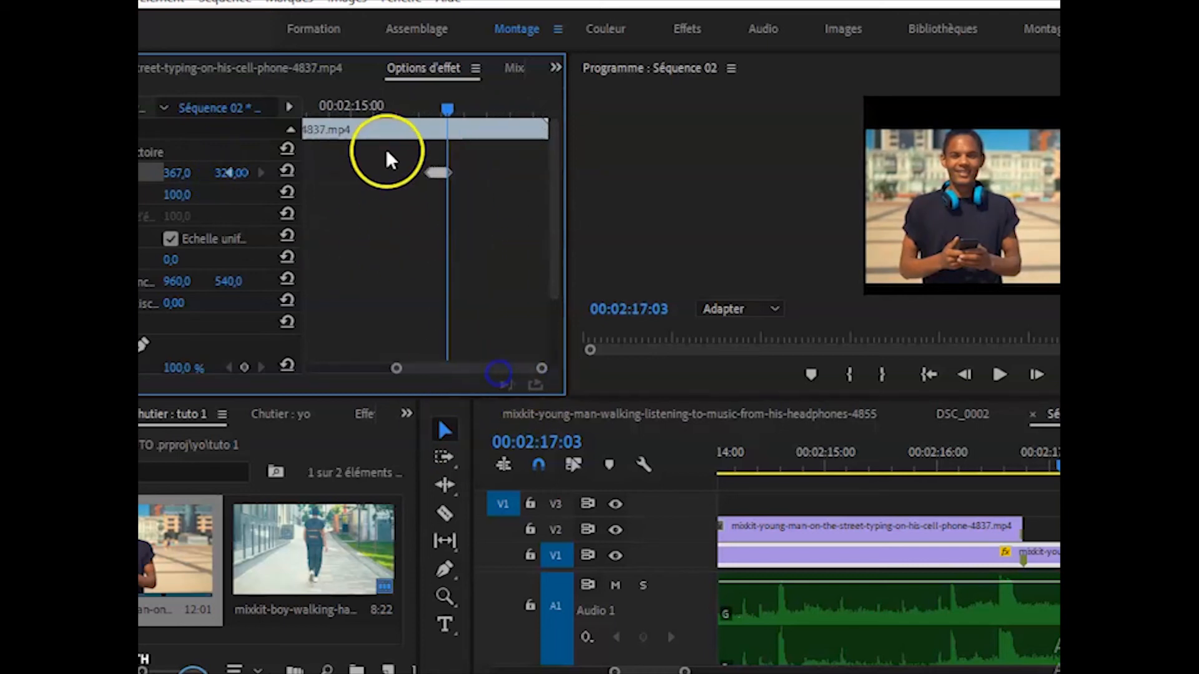
click(442, 201)
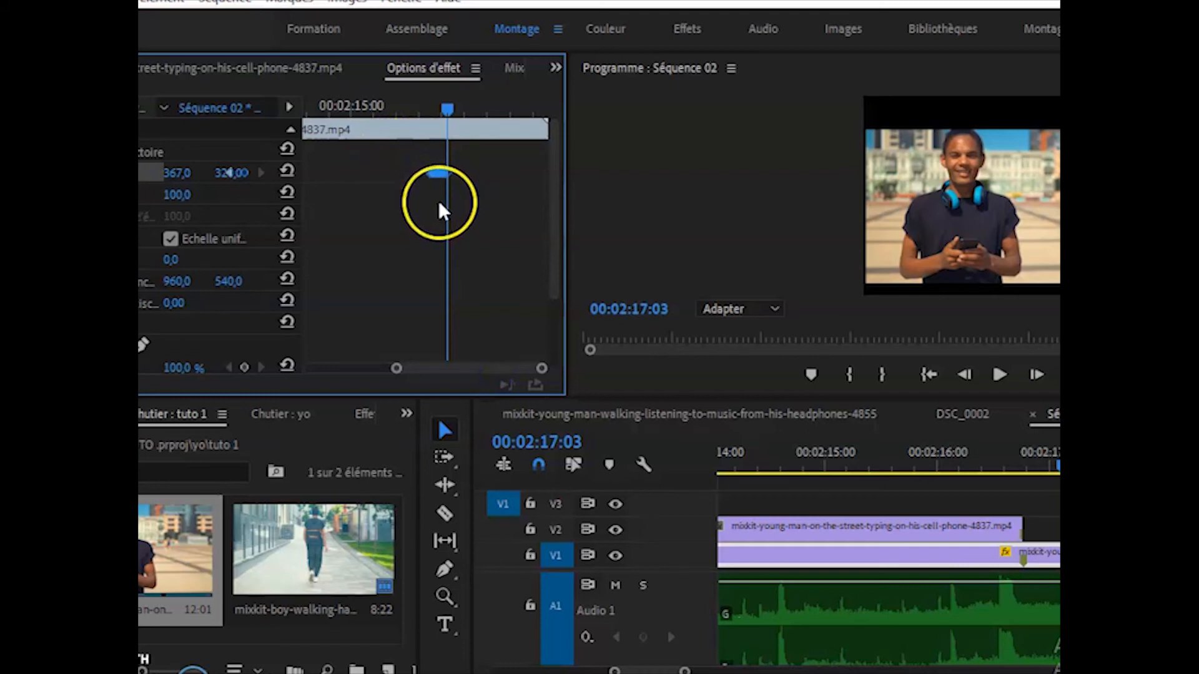
drag(441, 206, 449, 103)
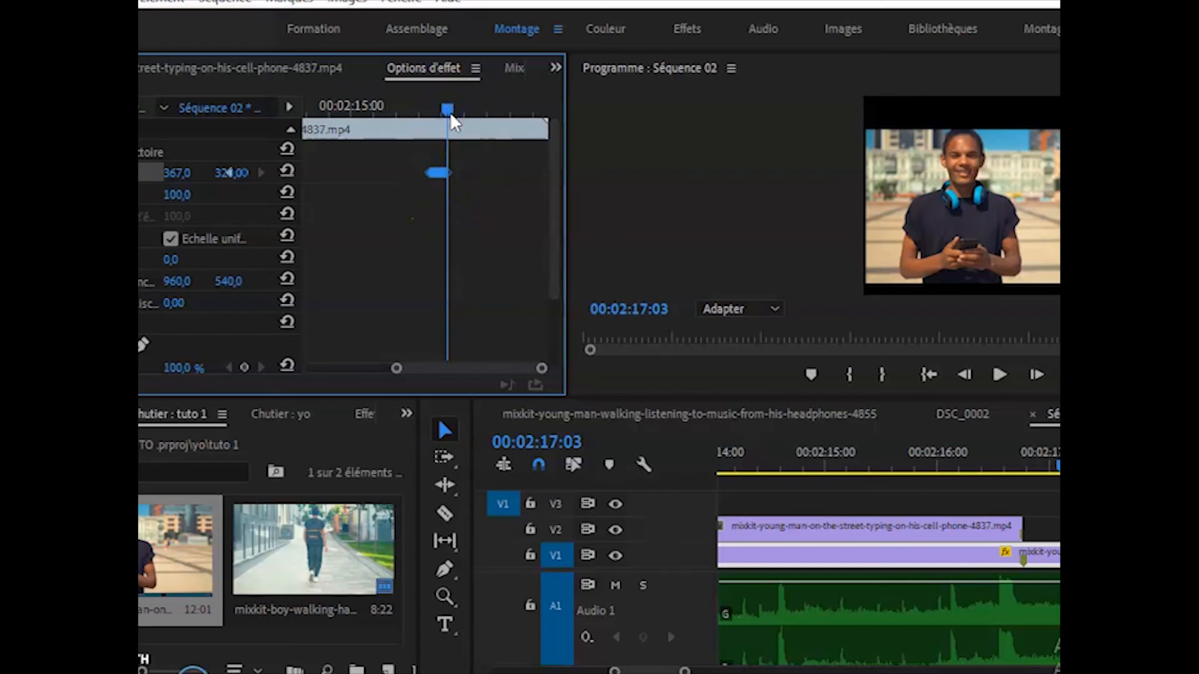
drag(448, 114, 505, 114)
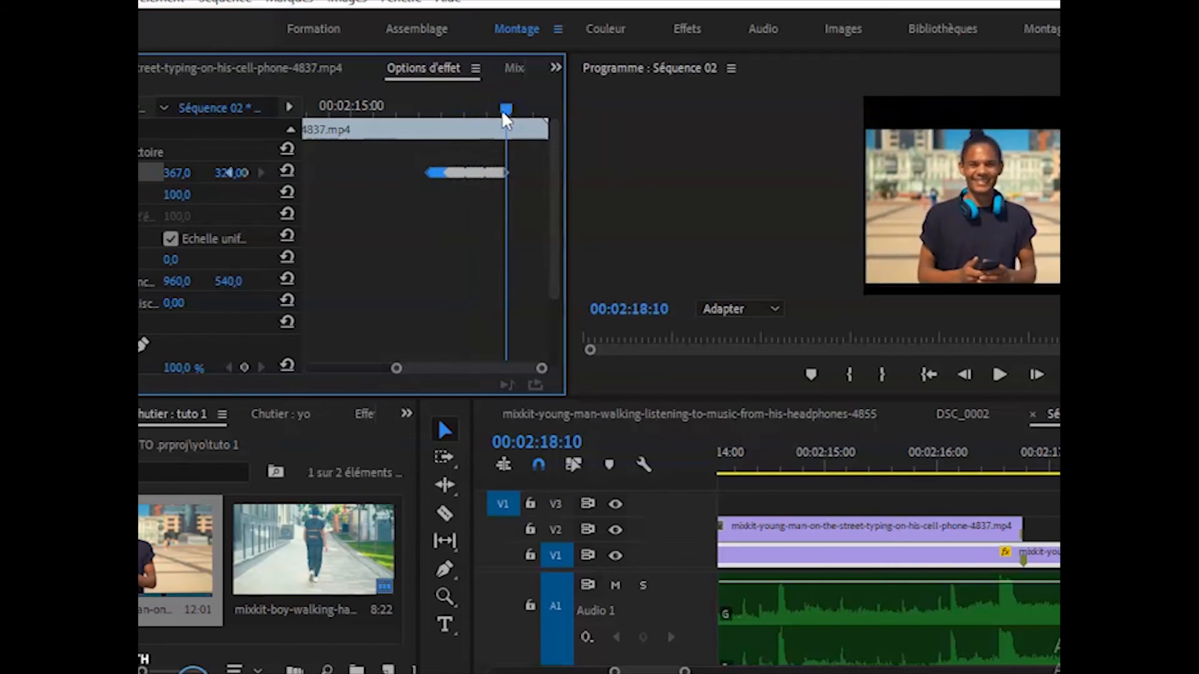
drag(502, 110, 543, 109)
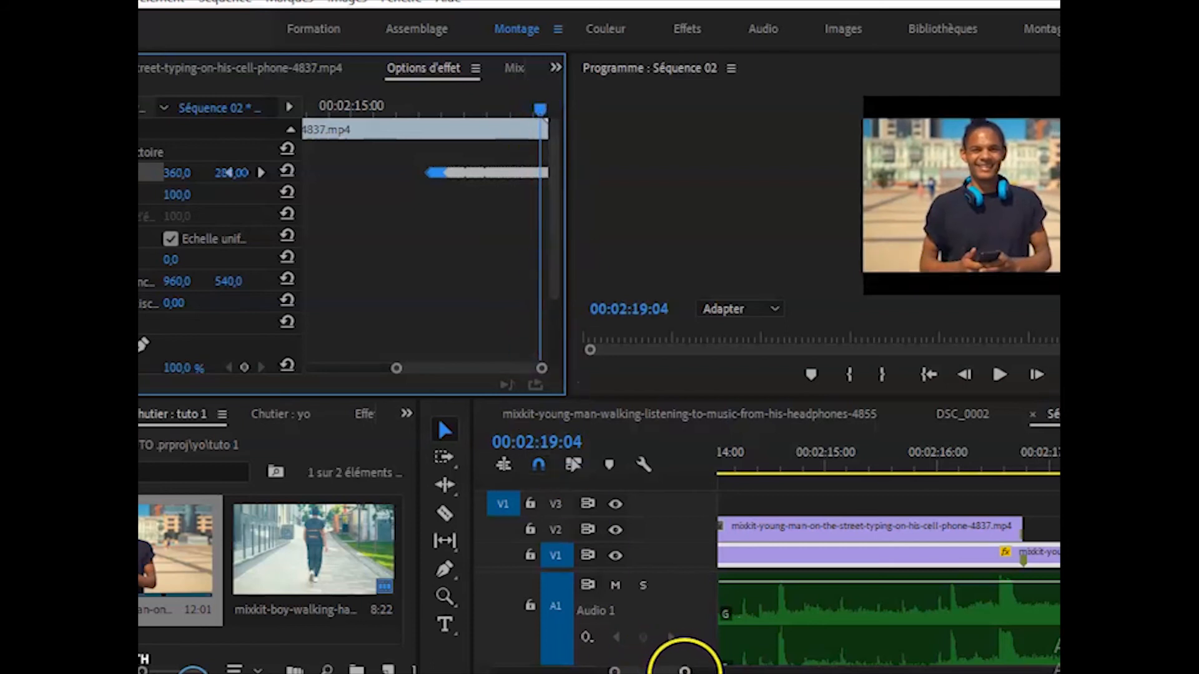
drag(685, 669, 709, 671)
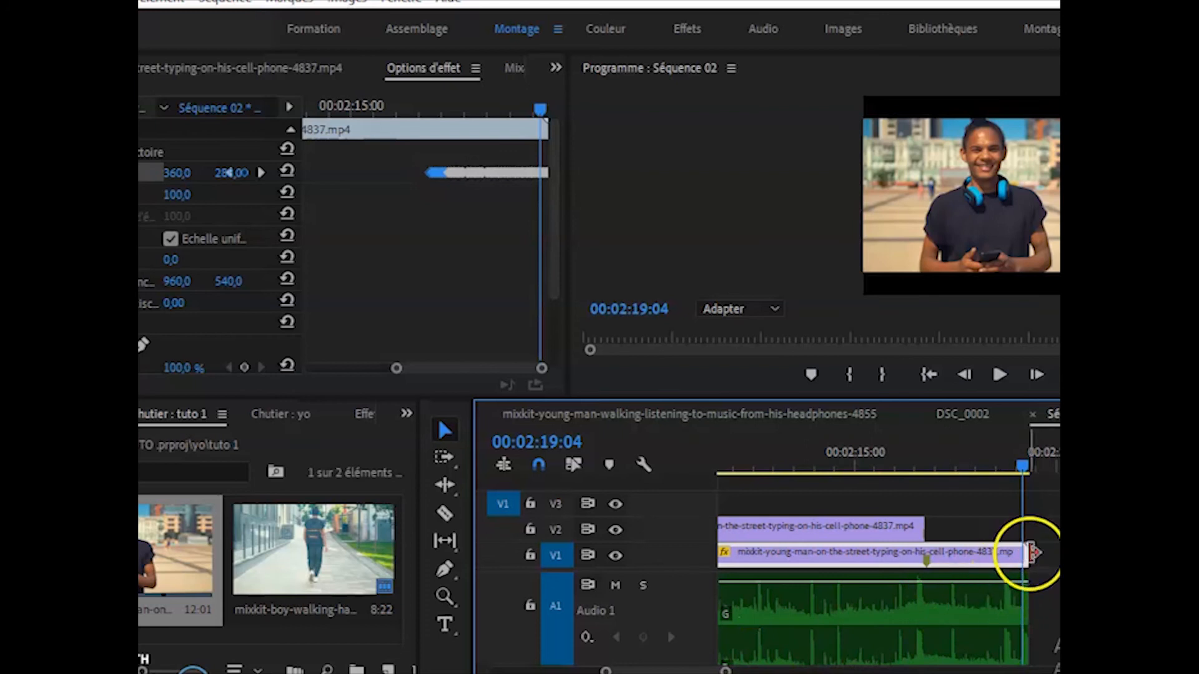
drag(725, 671, 680, 673)
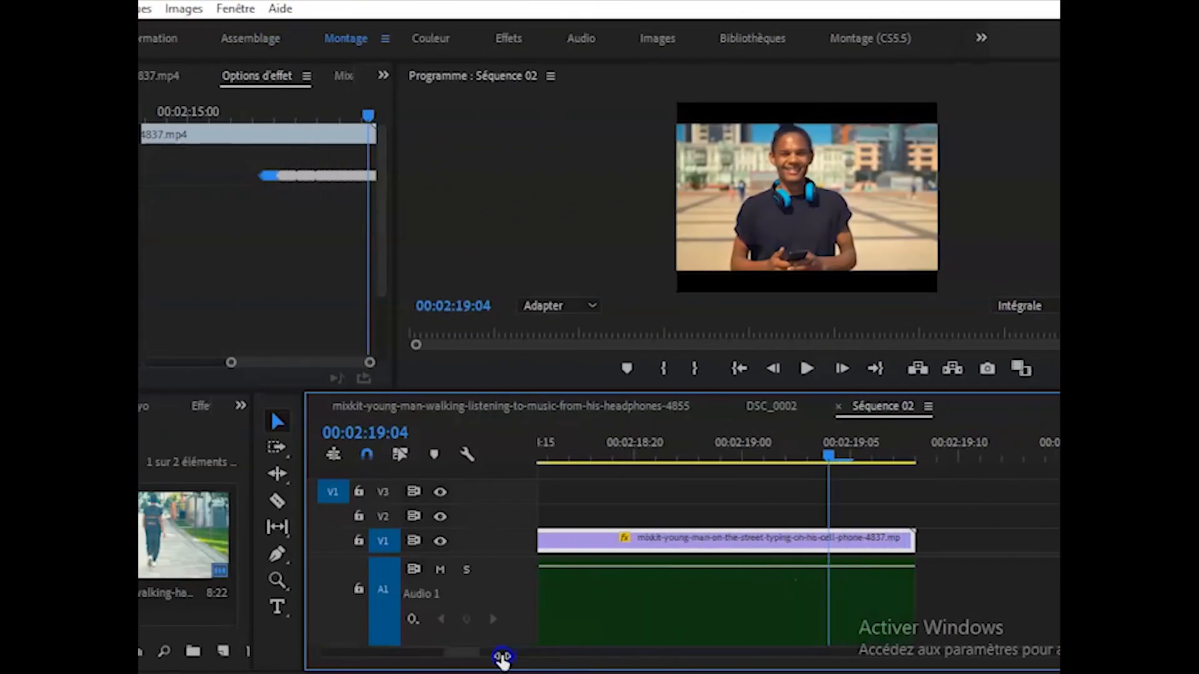
- Inspect the Position shake keyframes up to the end of the V1 phone clip at 00:02:19:08
drag(503, 657, 491, 660)
drag(369, 365, 350, 370)
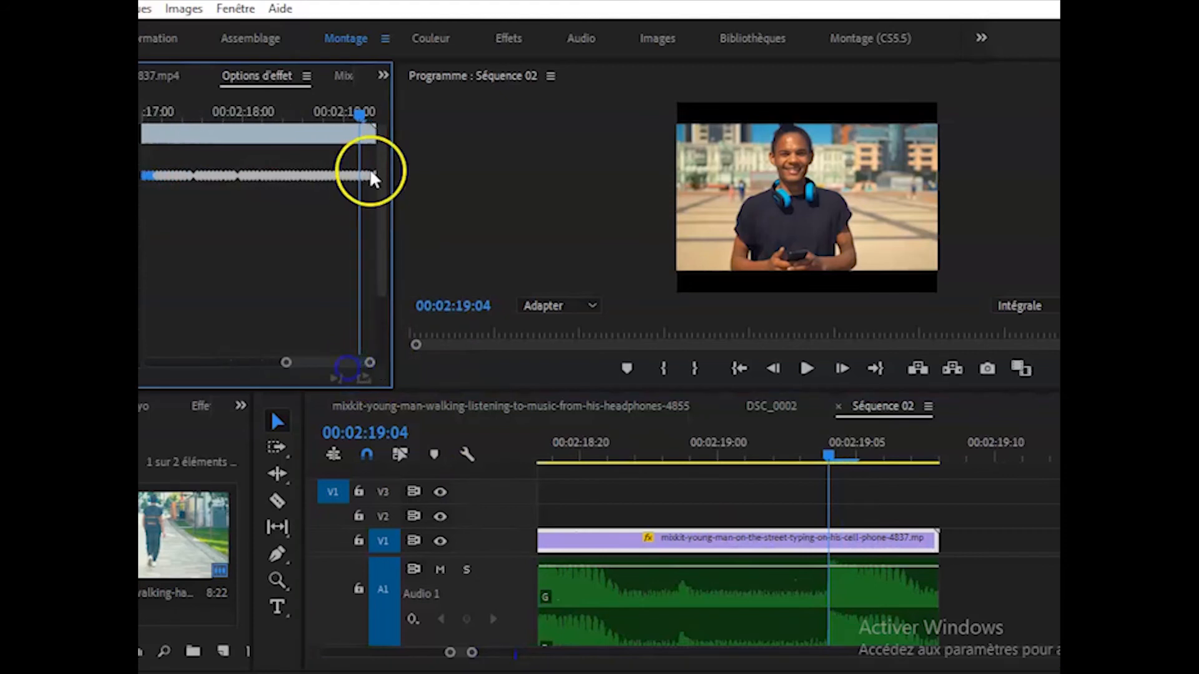
drag(357, 112, 377, 114)
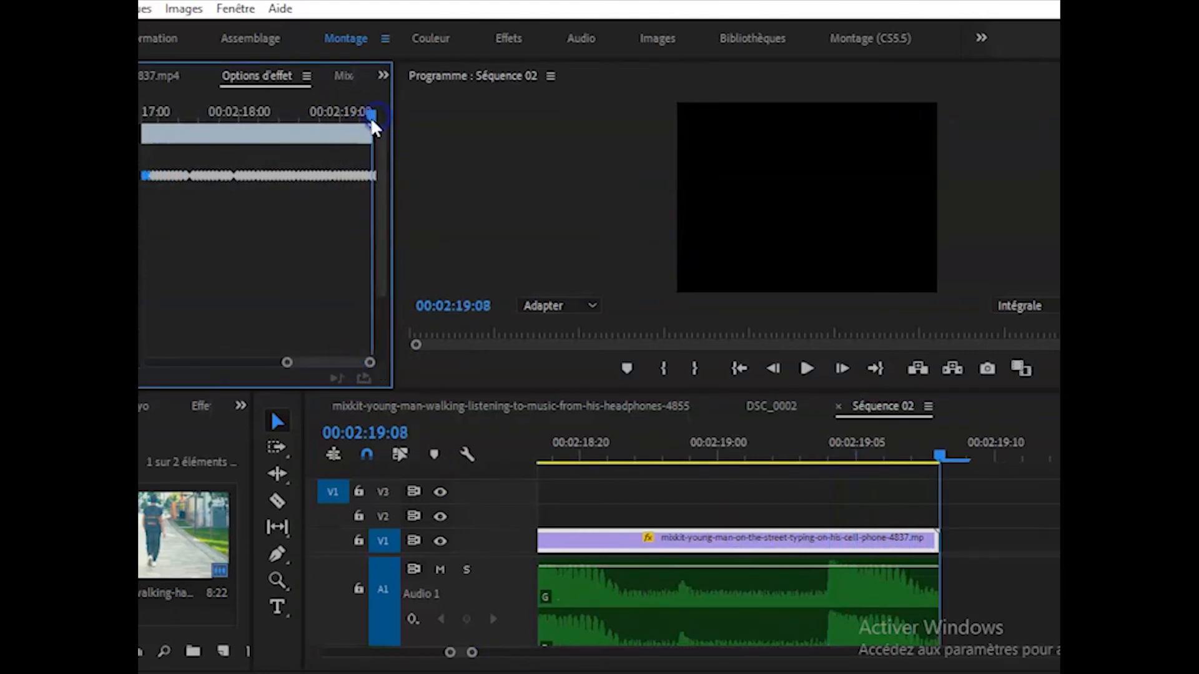
- Play back the last phone-clip section through the transition into the Position shake
click(940, 456)
drag(940, 455, 801, 456)
drag(472, 652, 629, 653)
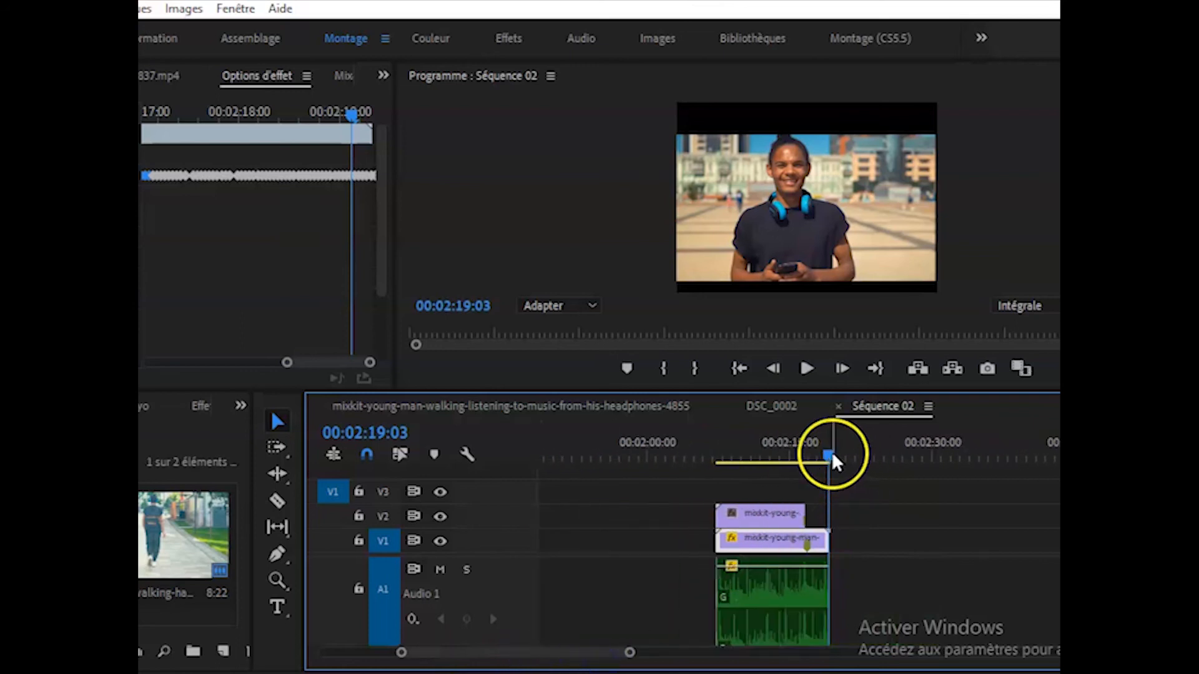
drag(830, 455, 778, 456)
key(space)
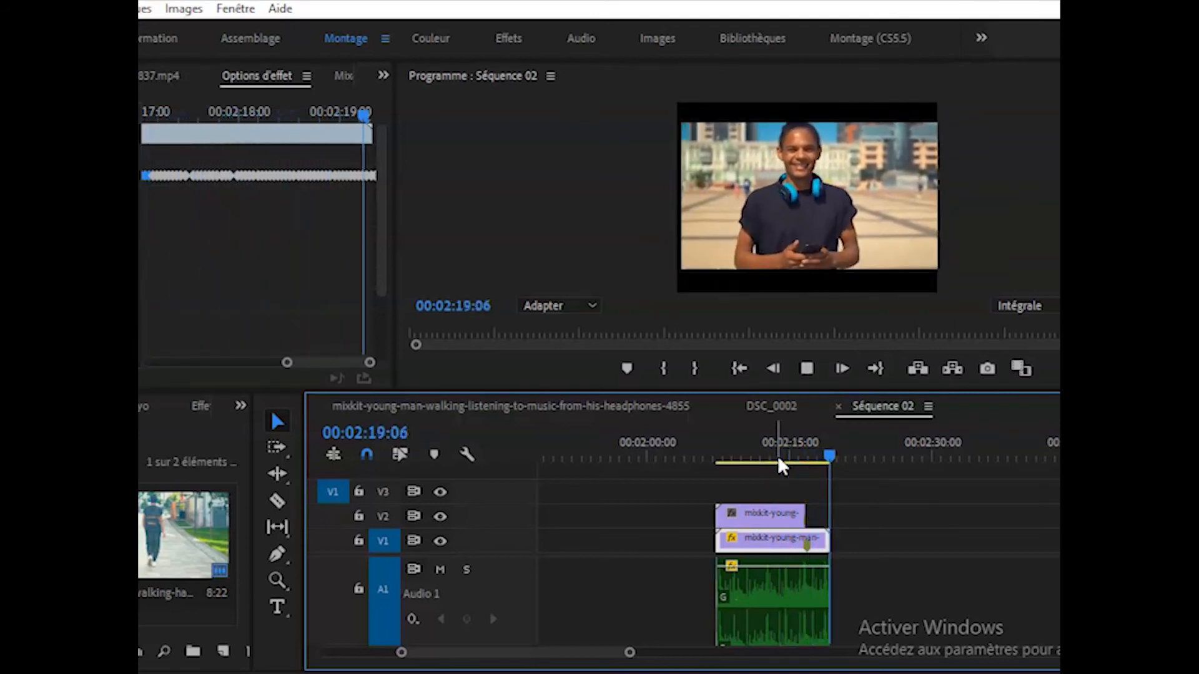
drag(821, 455, 781, 453)
key(space)
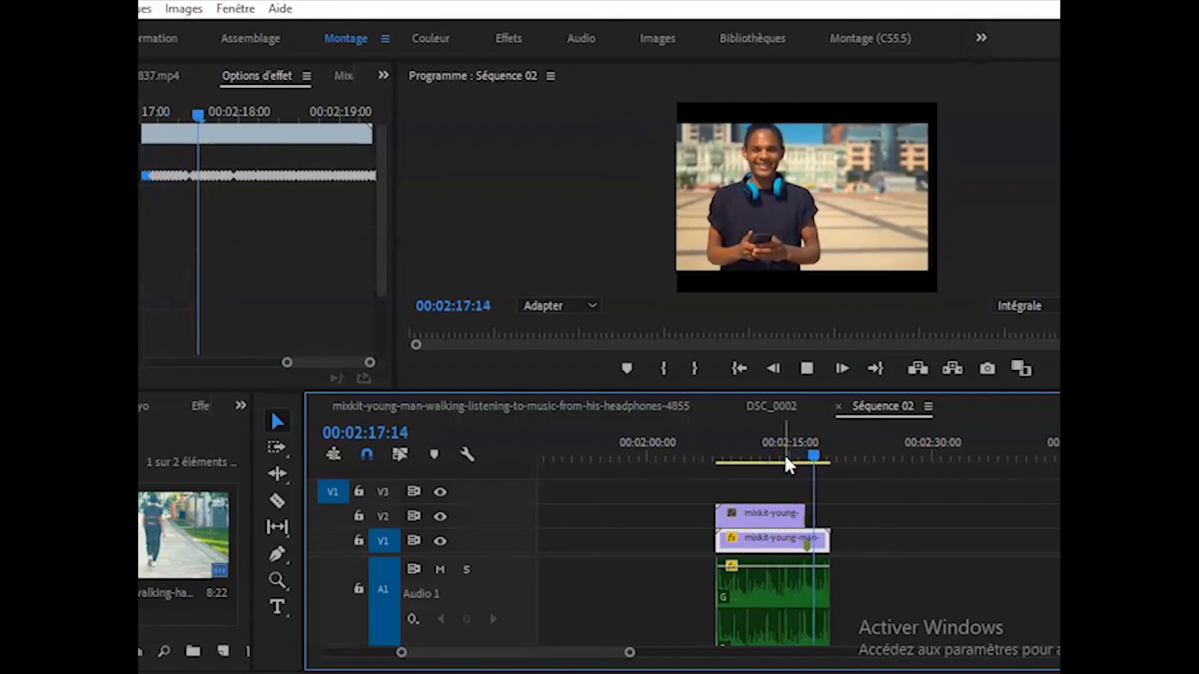
key(space)
- Trim the end of the V2 phone clip back to the beat at 00:02:16:16
drag(629, 653, 562, 651)
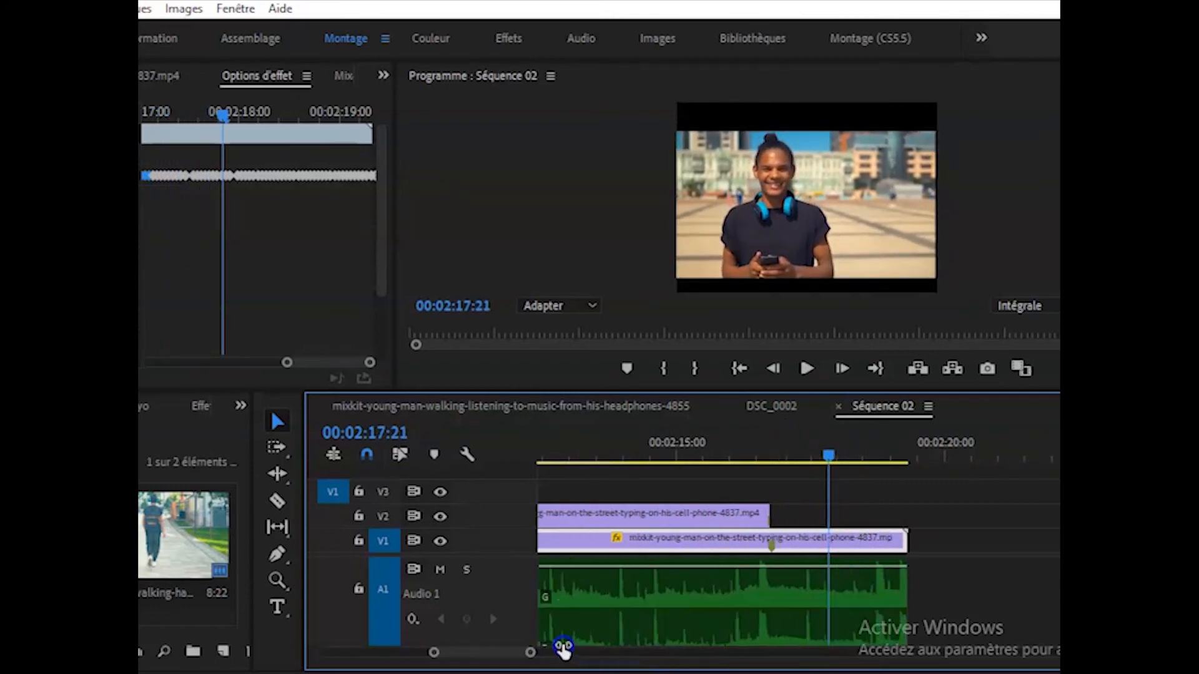
drag(829, 455, 690, 465)
key(space)
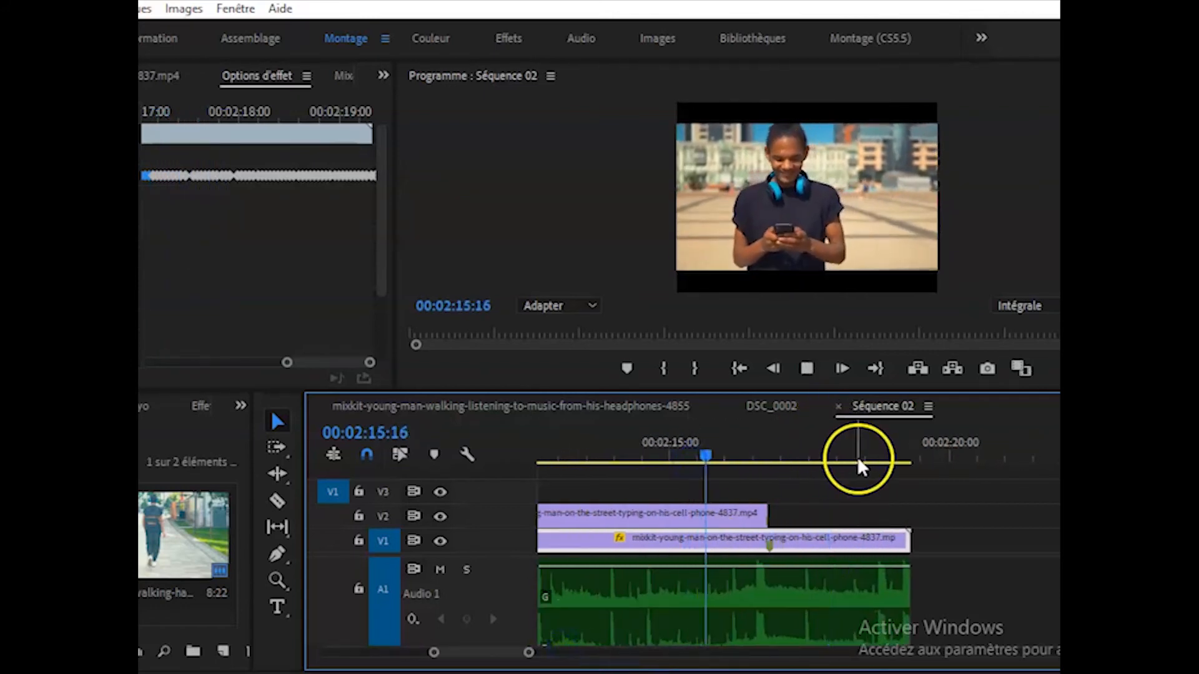
key(space)
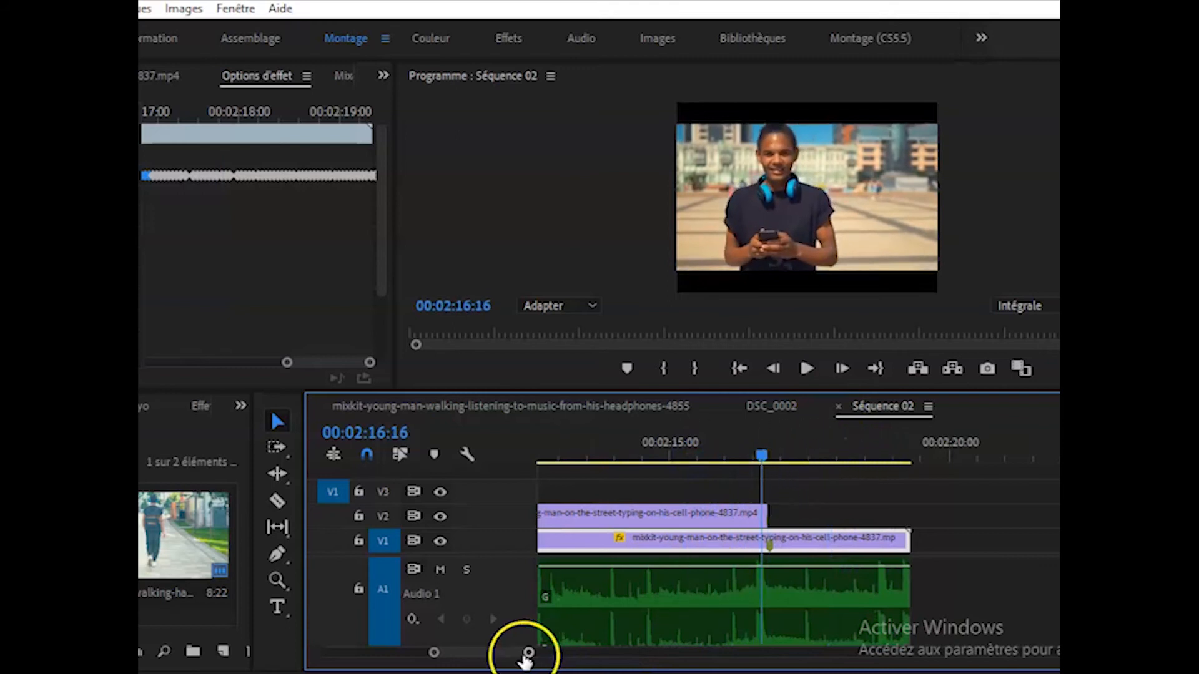
drag(529, 652, 494, 651)
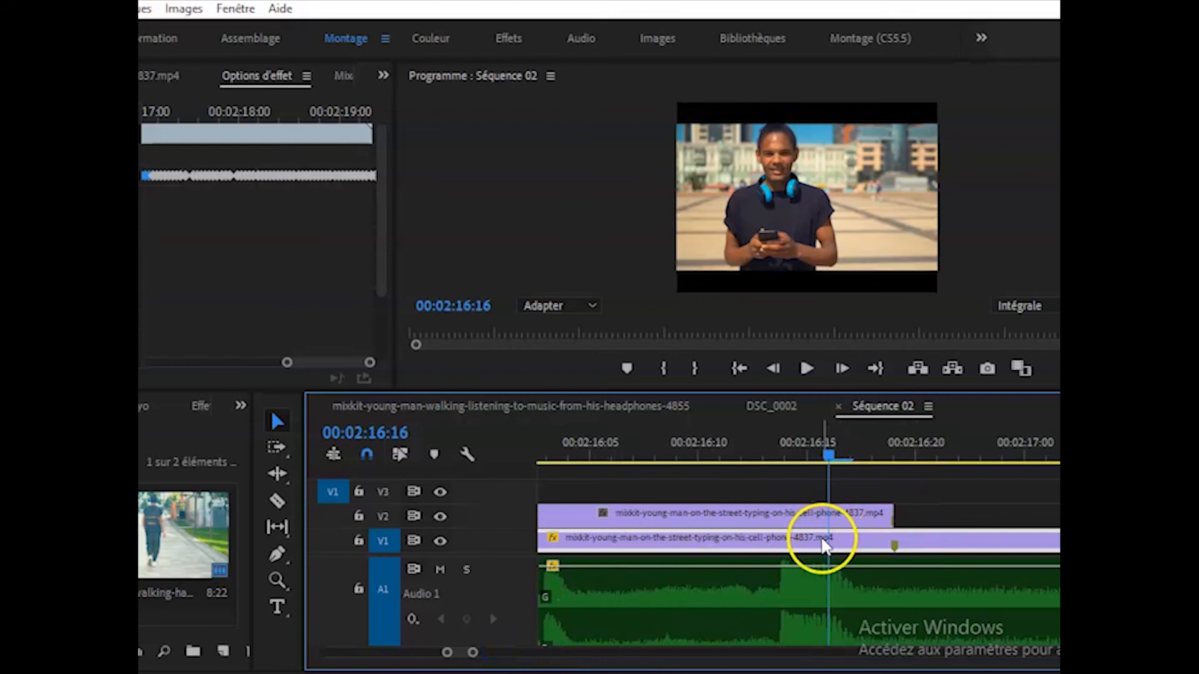
drag(888, 512, 829, 513)
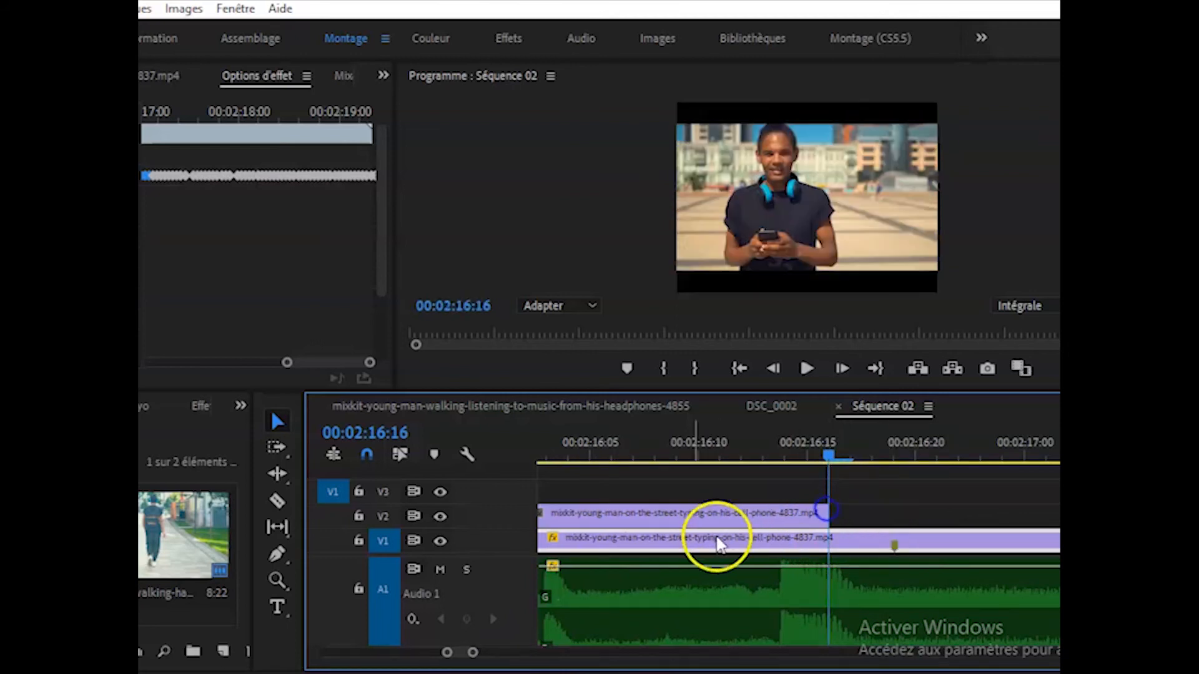
- Add a beat marker at 00:02:17:16 on the V1 phone clip and replay the passage leading up to it
drag(474, 653, 532, 655)
key(space)
click(794, 452)
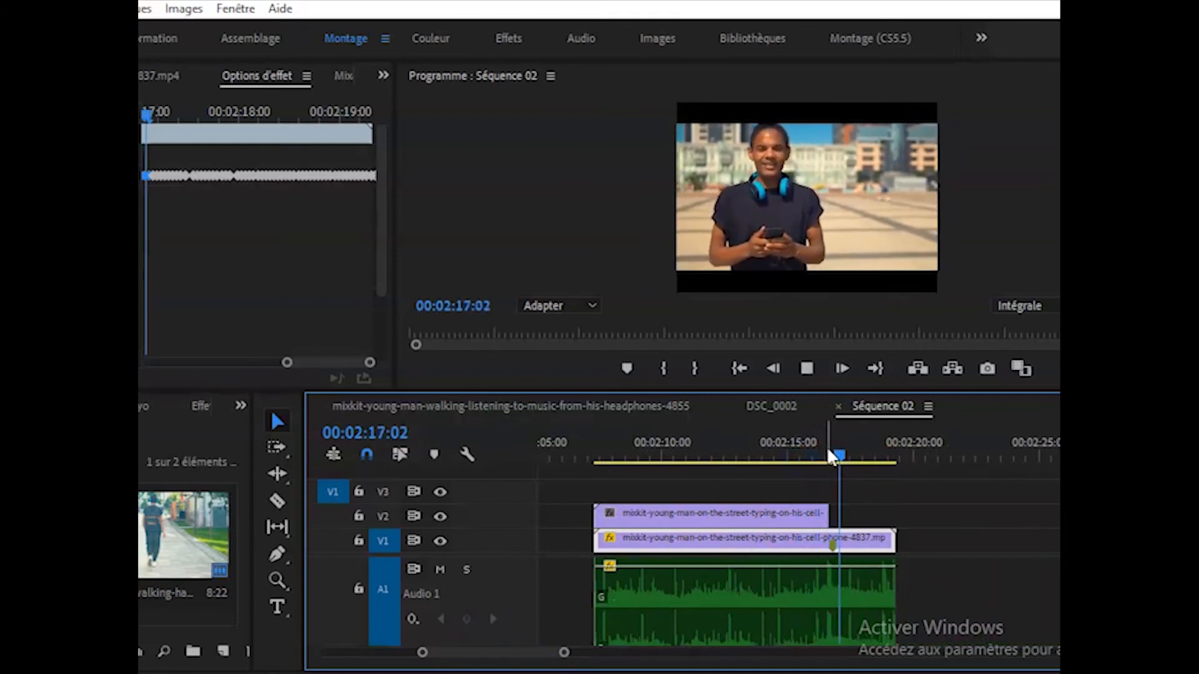
click(897, 527)
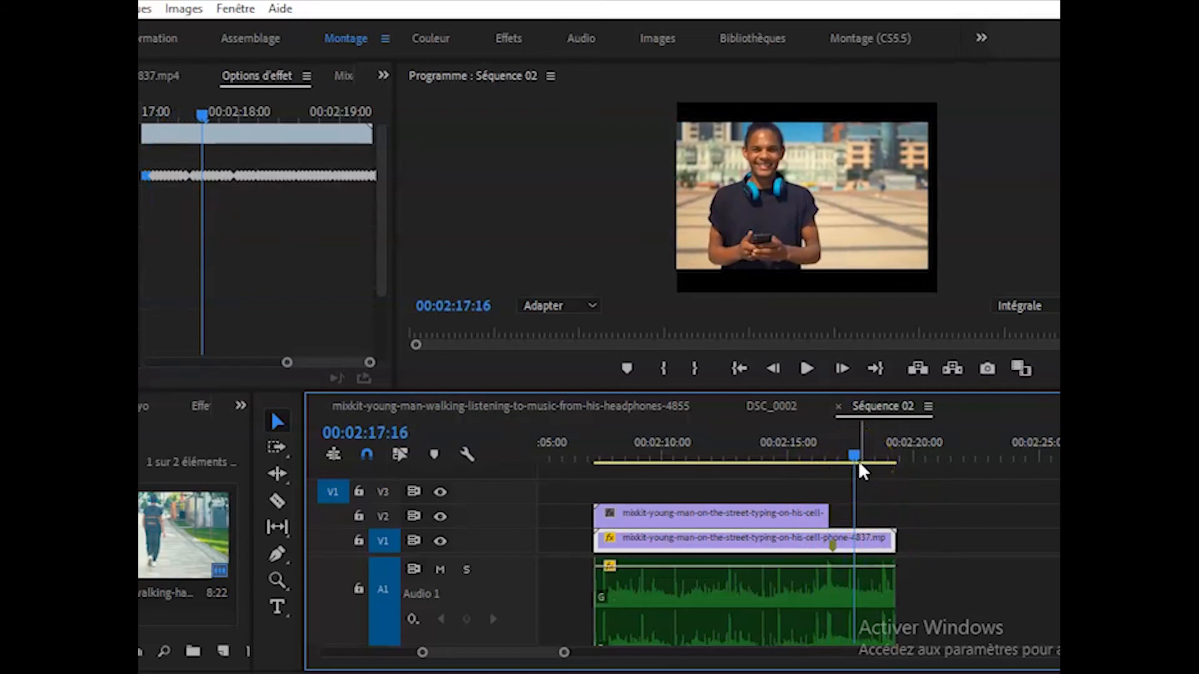
key(m)
drag(856, 454, 803, 460)
key(space)
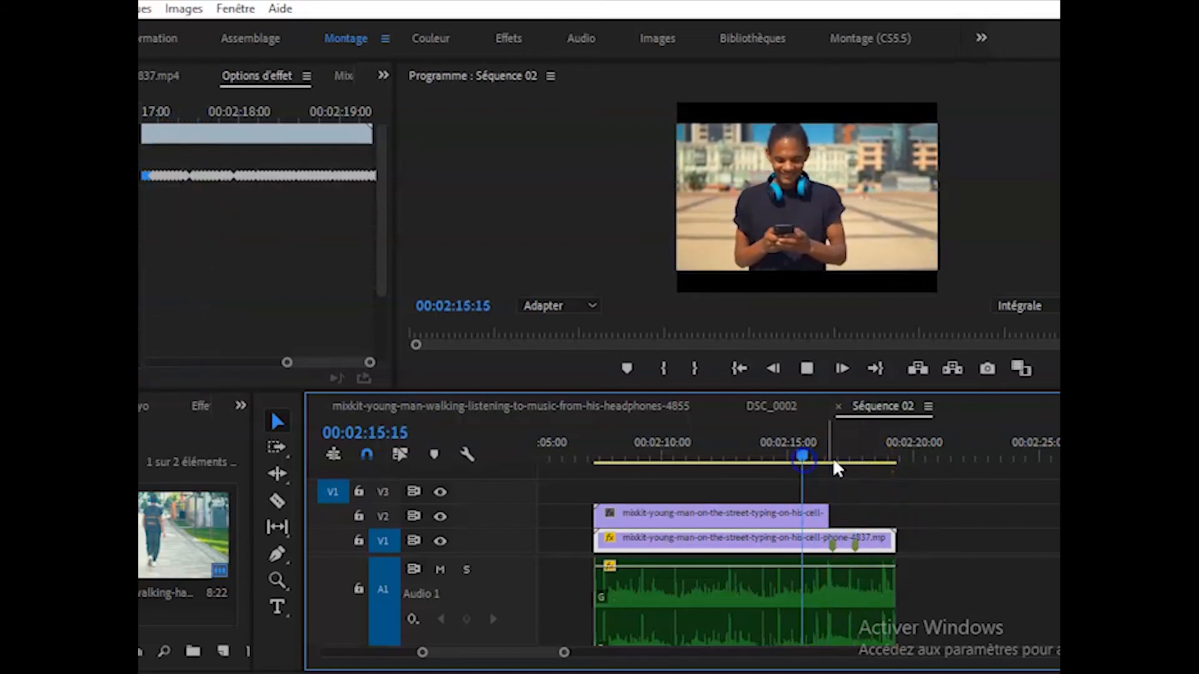
click(882, 463)
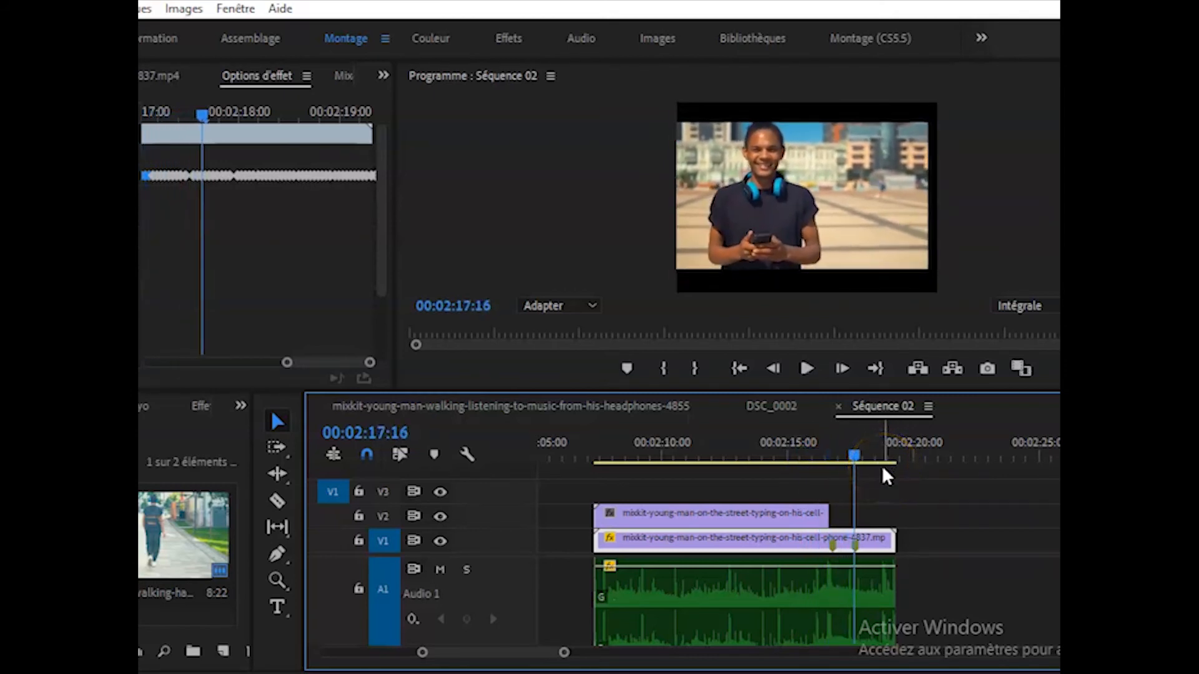
- Delete the Position shake keyframes on the V1 phone clip around and after the 00:02:17:16 marker, leaving only the final keyframe at the clip's end
drag(564, 654, 528, 651)
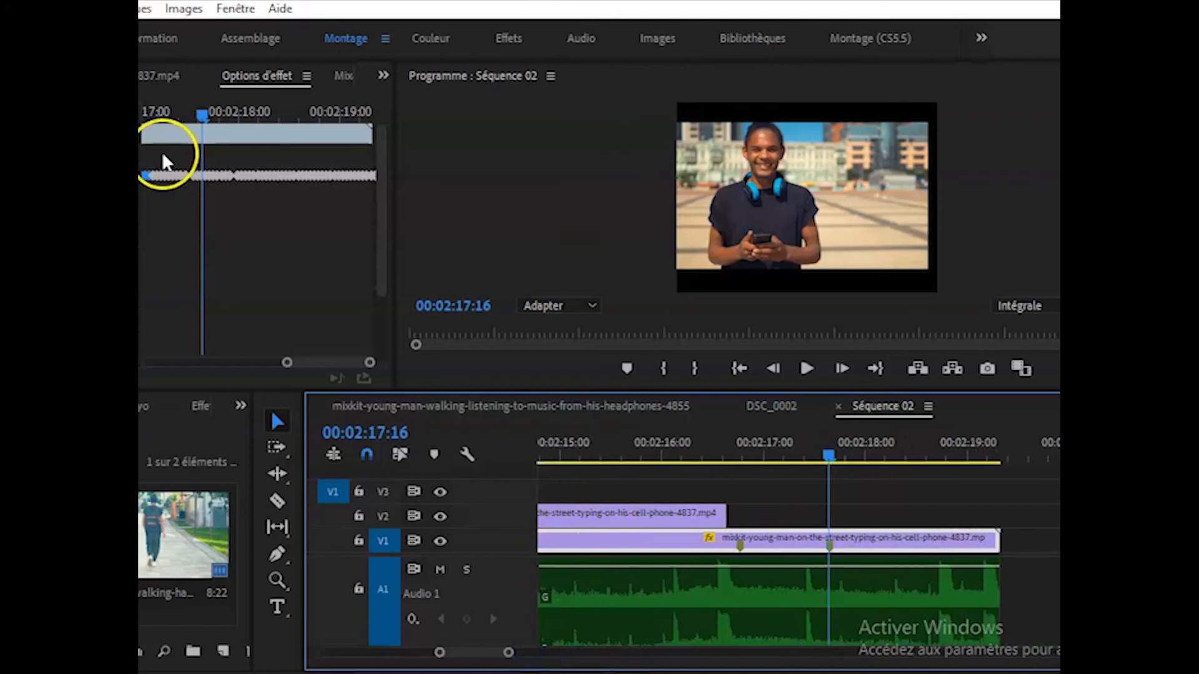
click(201, 169)
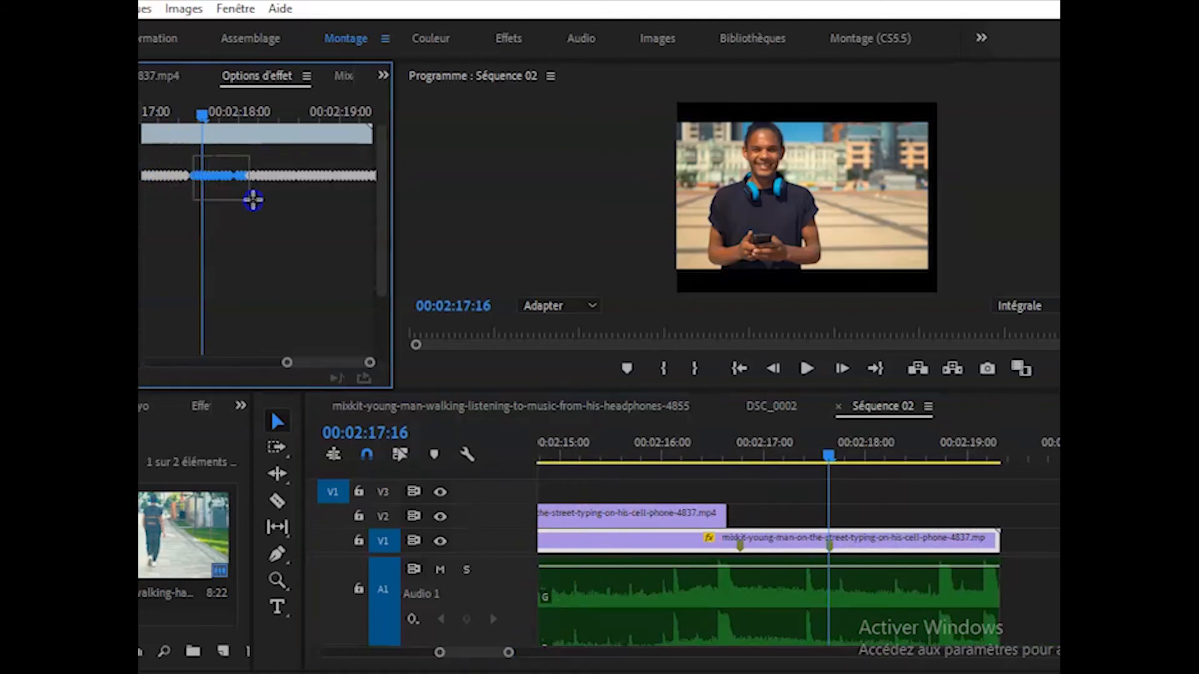
drag(383, 201, 383, 200)
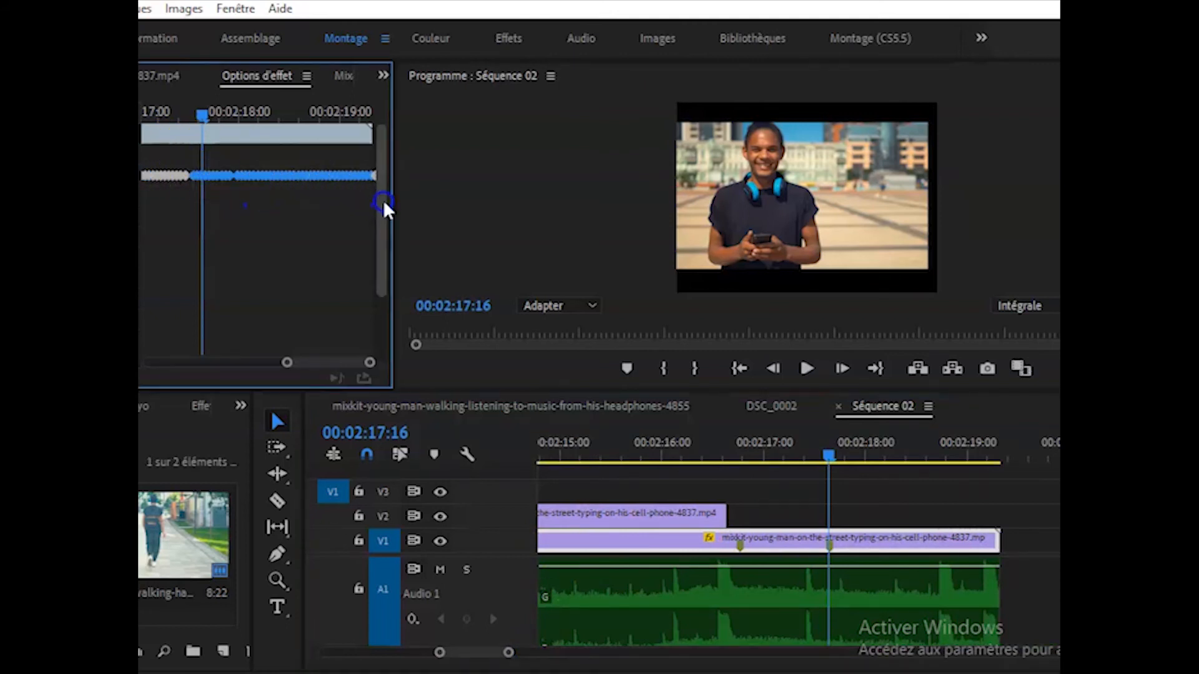
key(Delete)
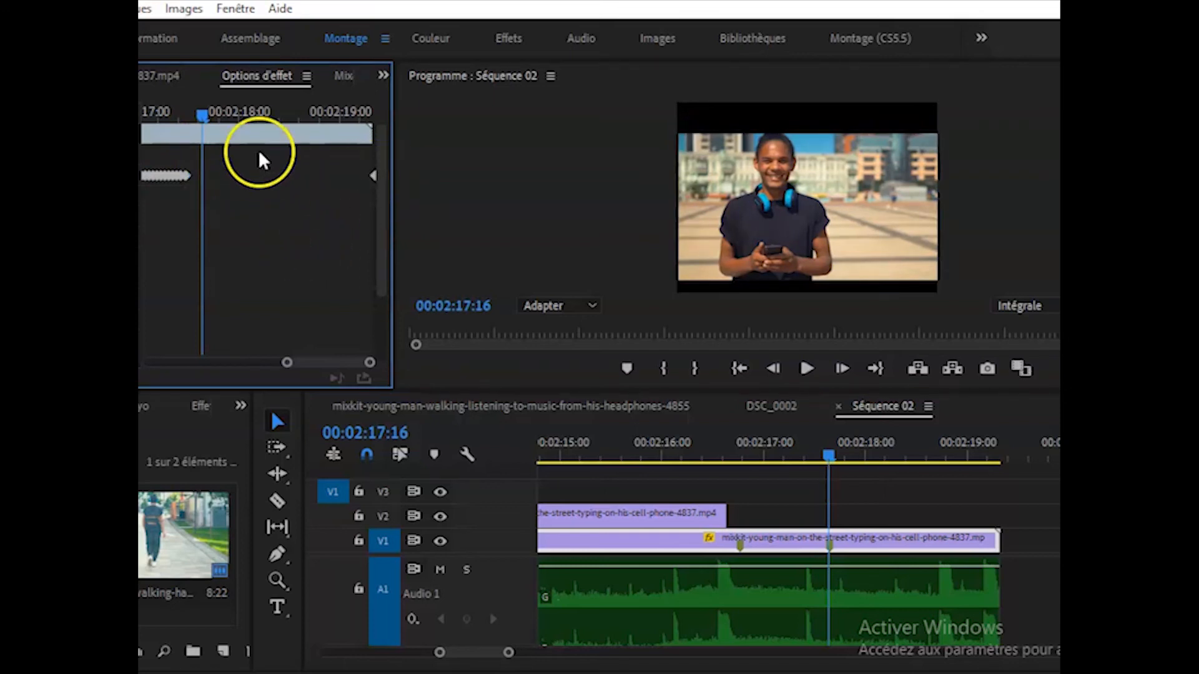
click(374, 176)
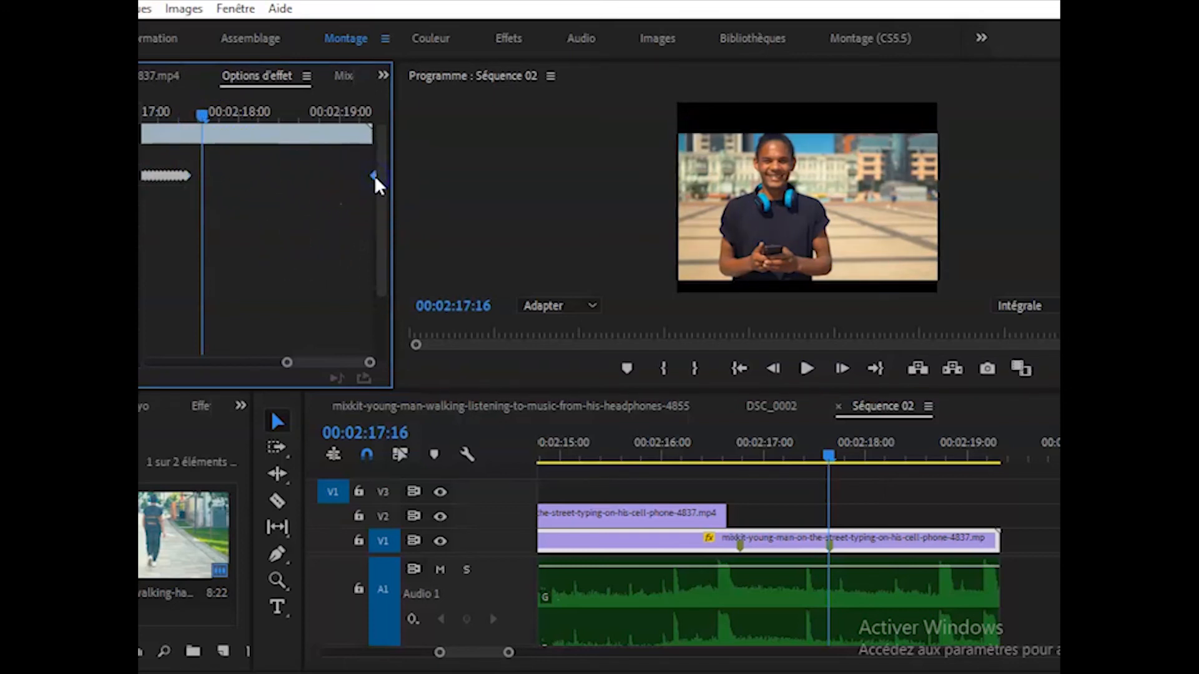
- Play back the last phone-clip section through to its end at 00:02:19:08 to review the shortened shake
drag(194, 110, 139, 128)
click(473, 200)
key(space)
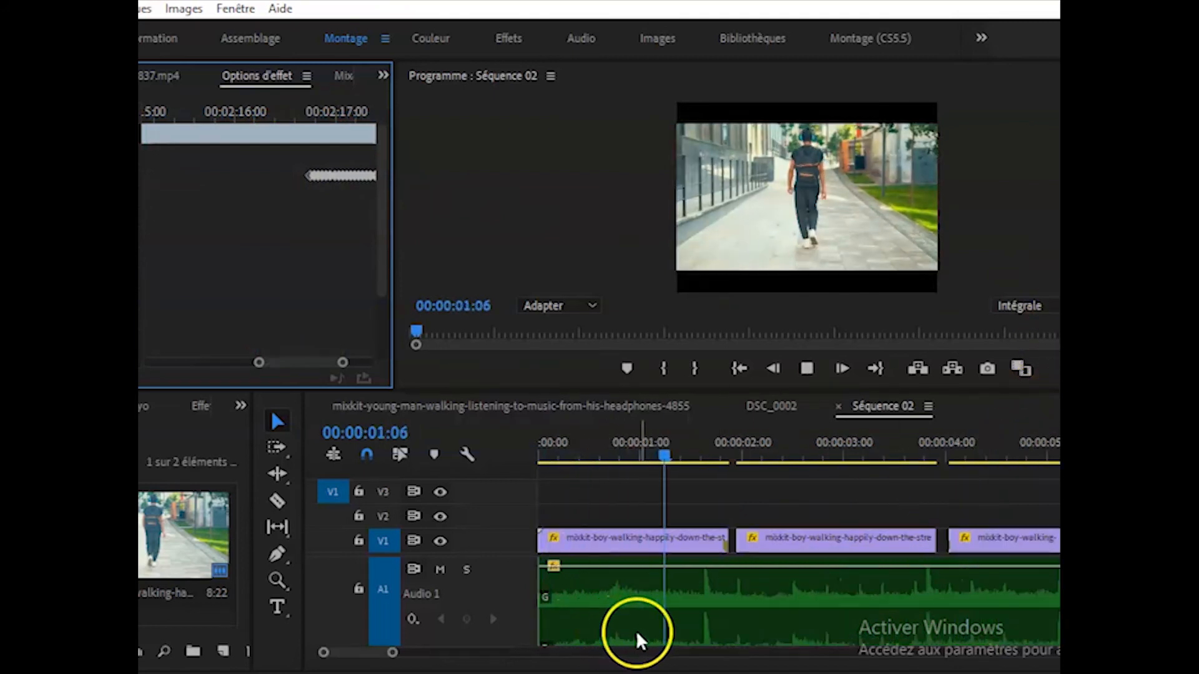
key(space)
click(393, 656)
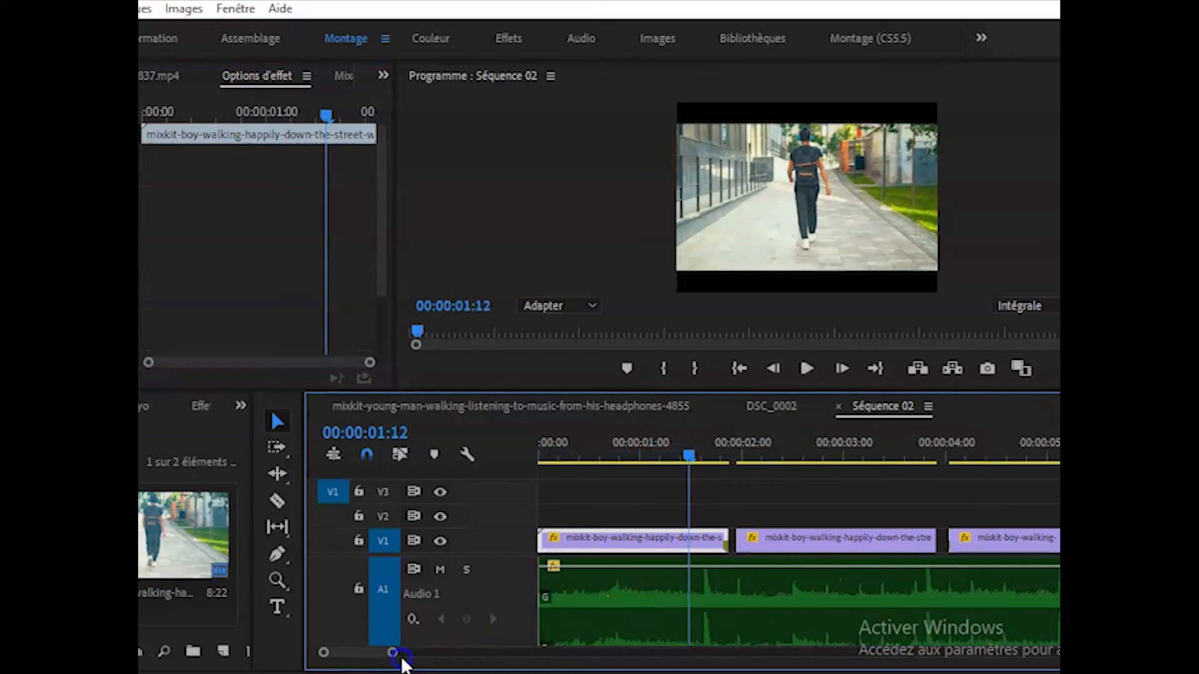
drag(391, 659, 760, 665)
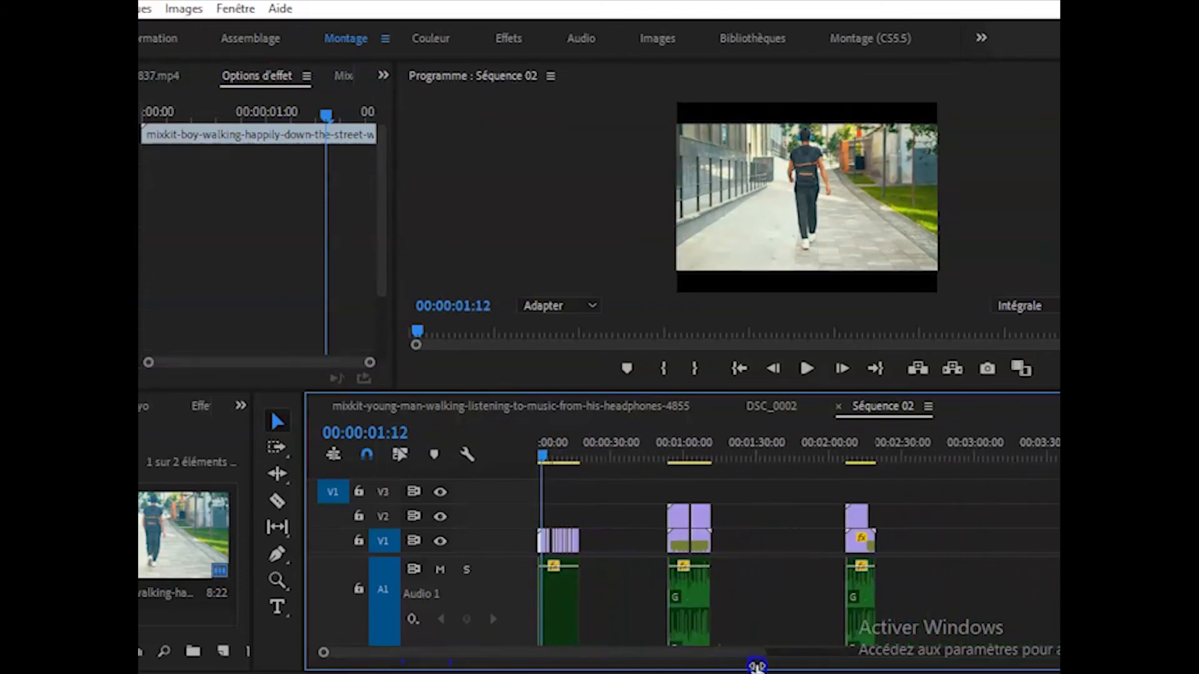
click(869, 445)
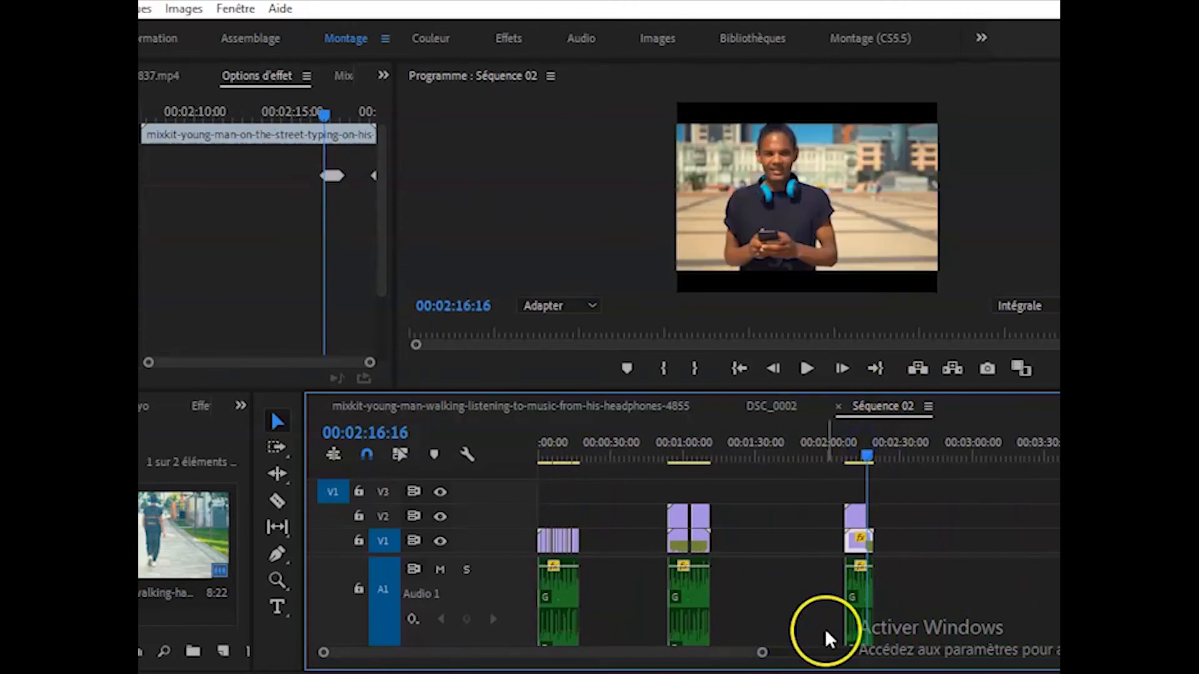
drag(762, 653, 614, 660)
drag(851, 459, 760, 452)
key(space)
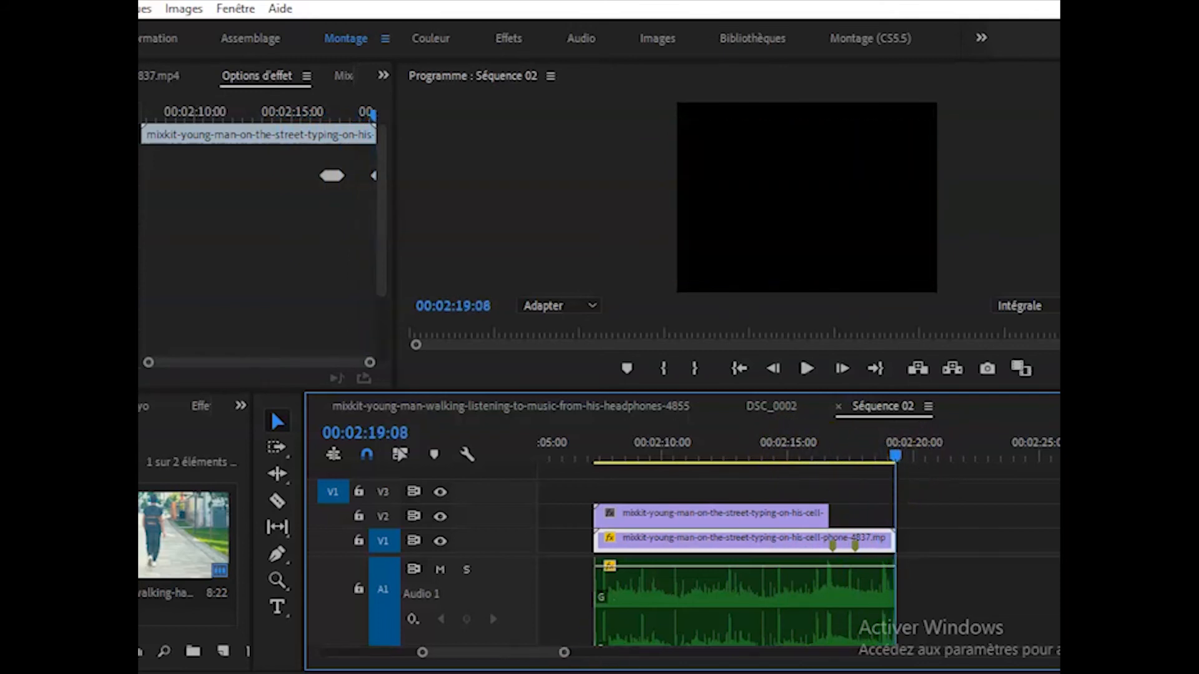
- Preview the opening walking clips from the start of the sequence and return the playhead to 00:00:00:00
drag(564, 652, 768, 655)
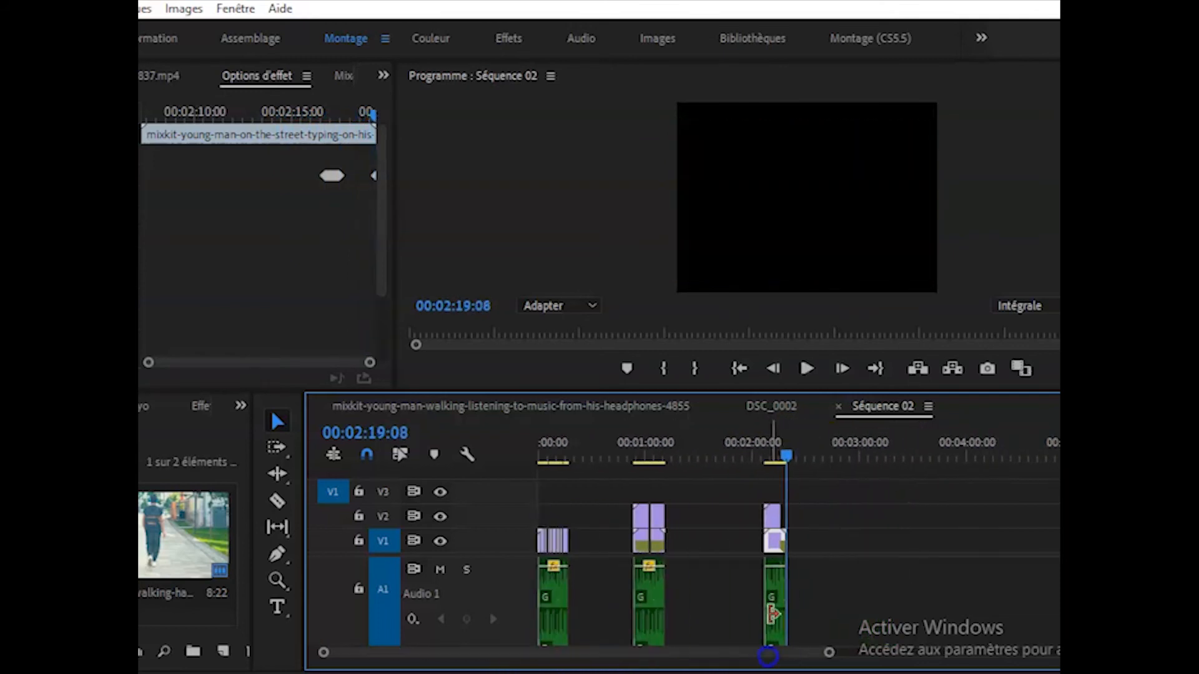
key(Home)
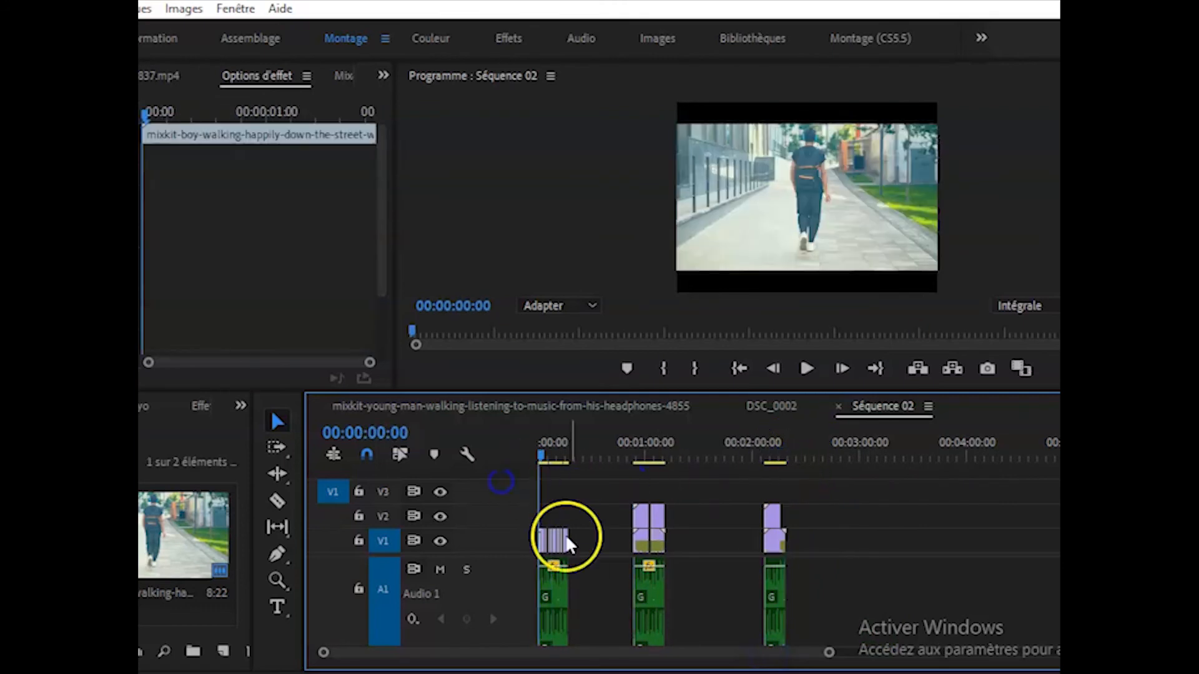
drag(828, 654, 647, 653)
key(space)
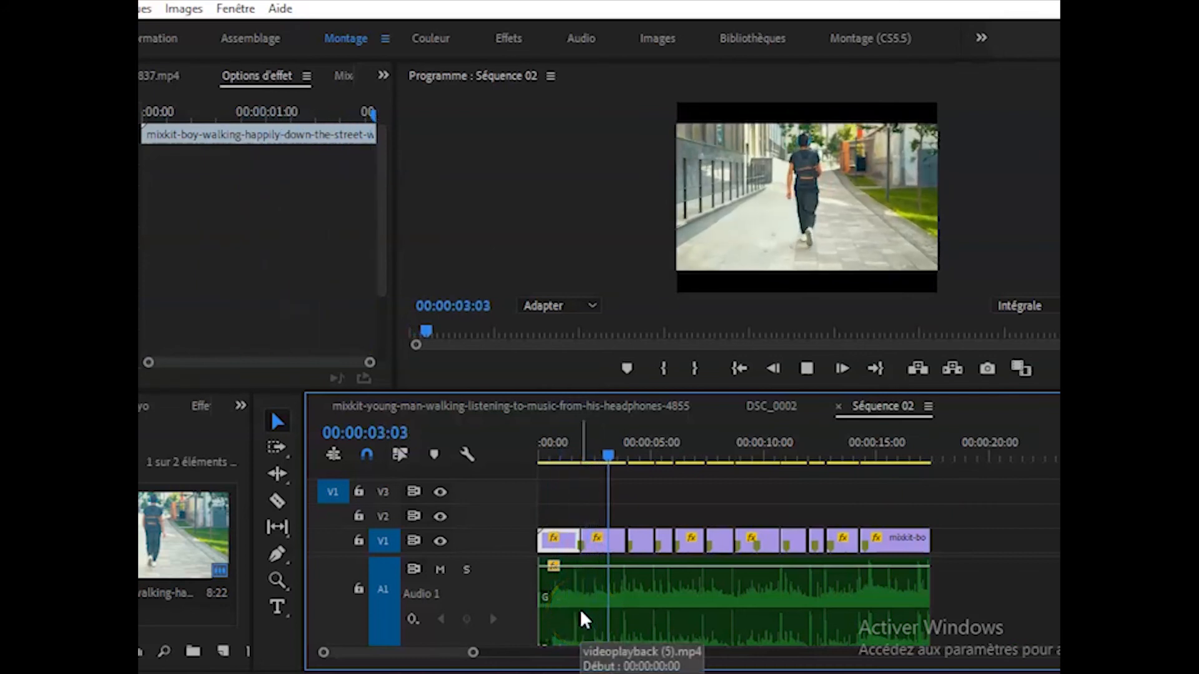
key(space)
click(615, 534)
drag(632, 455, 534, 468)
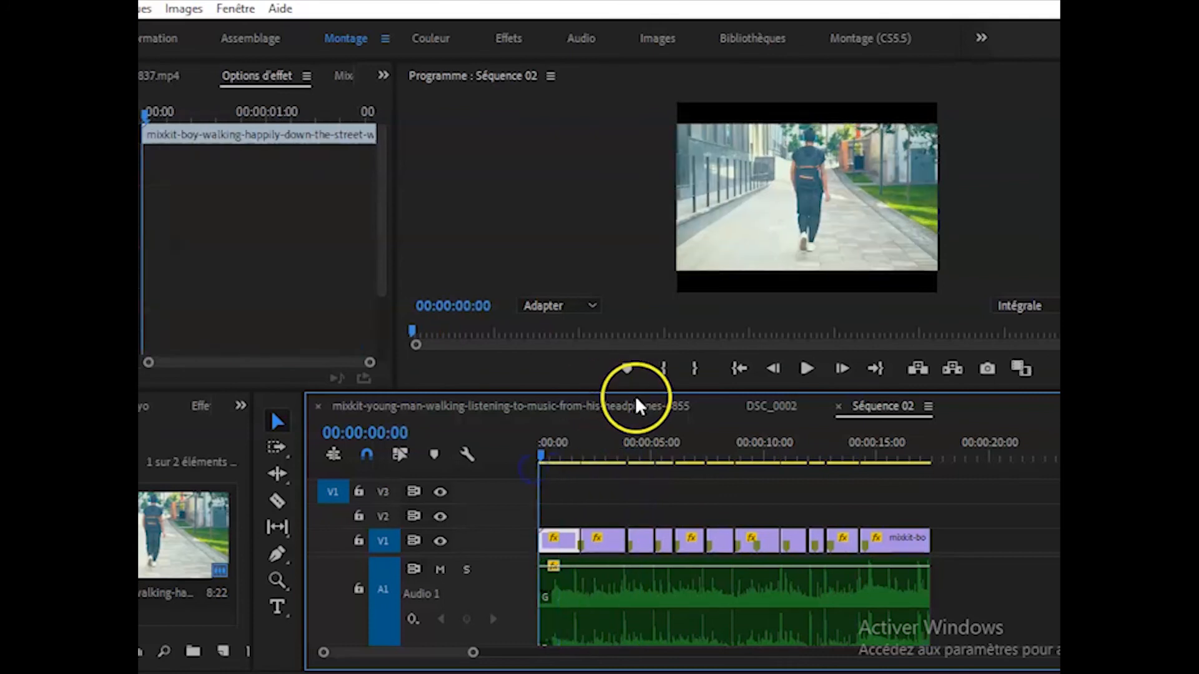
- Enlarge the program monitor and play the walking-clip section through from the start
drag(635, 392, 600, 643)
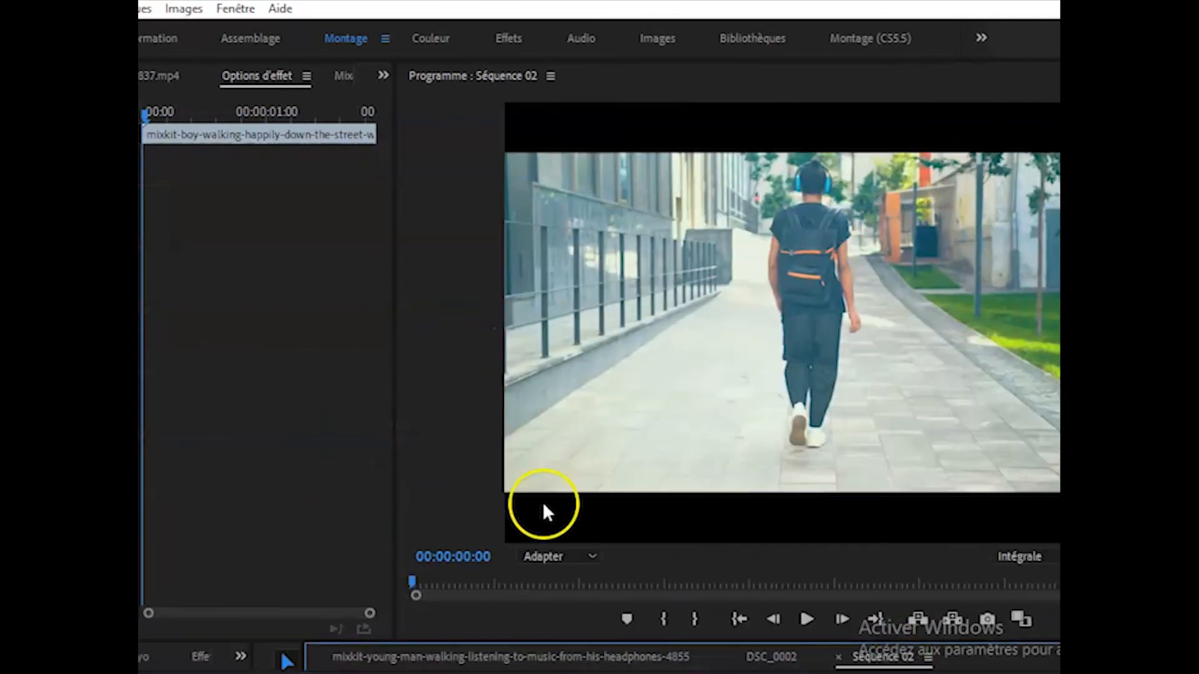
drag(393, 272, 44, 275)
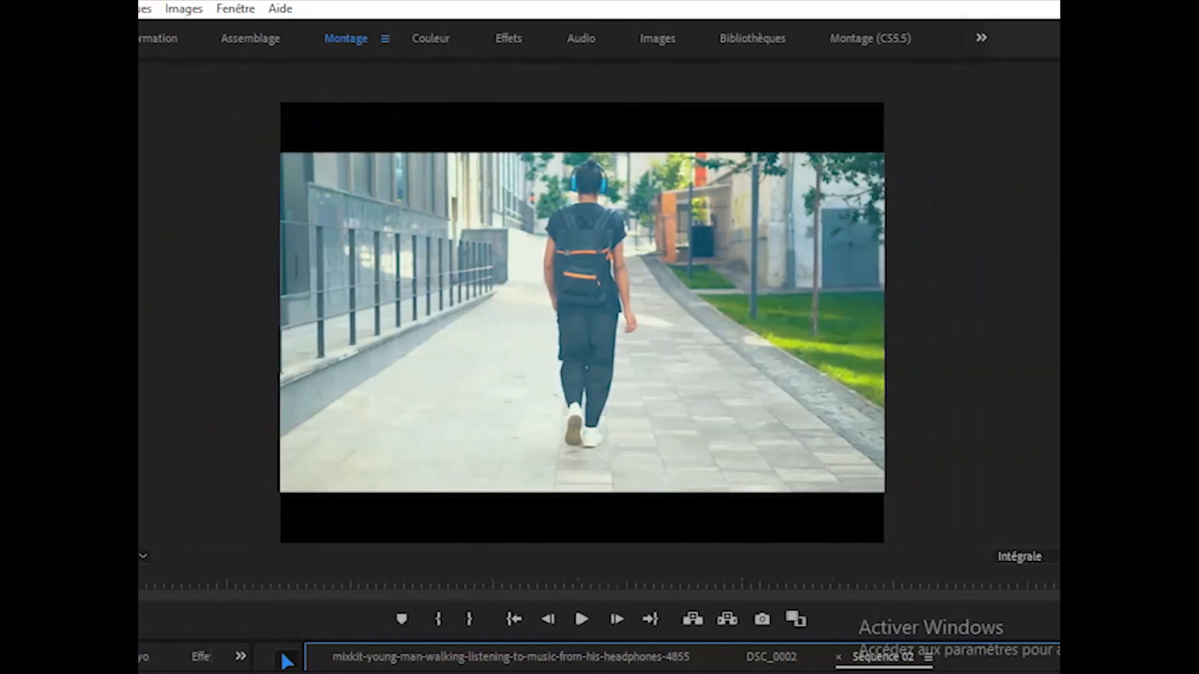
key(space)
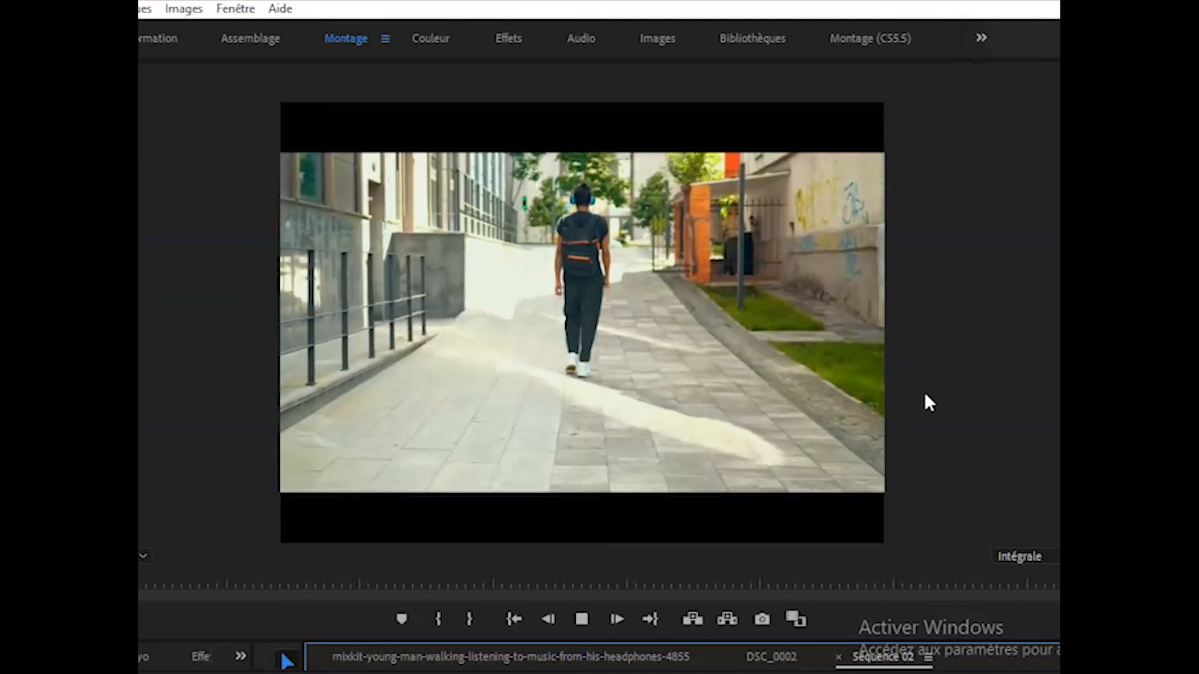
click(837, 594)
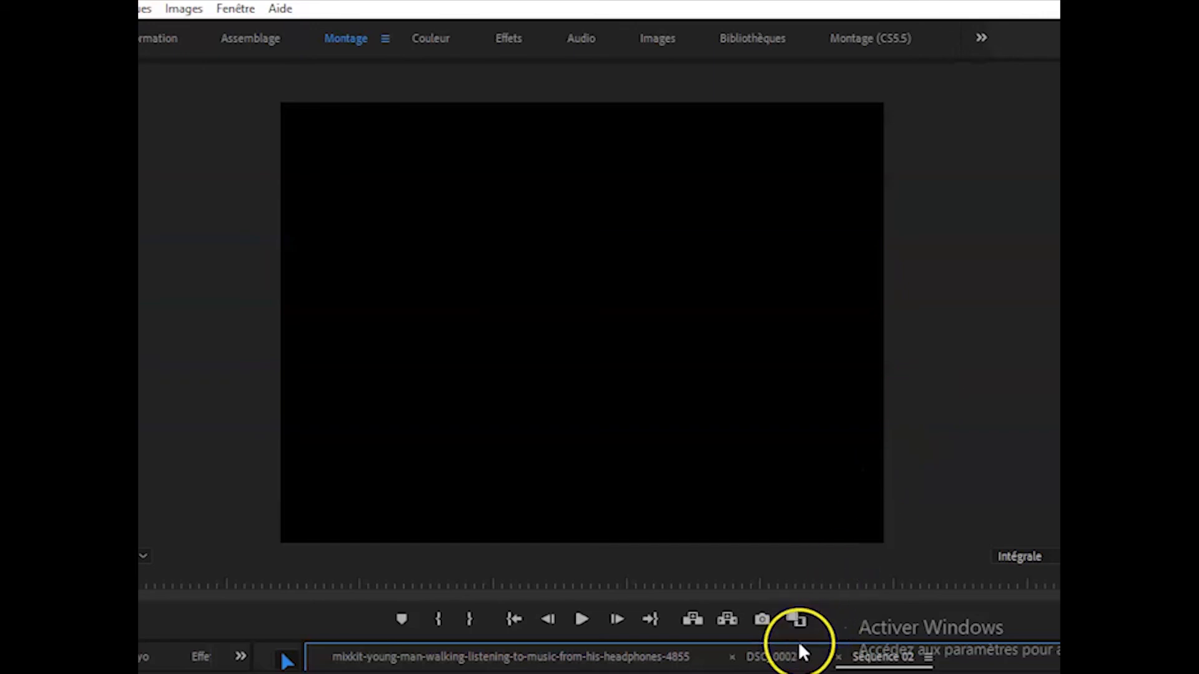
- Go to the second section at 00:00:53:24 and play it in the enlarged program monitor
drag(796, 642, 787, 382)
drag(476, 653, 650, 652)
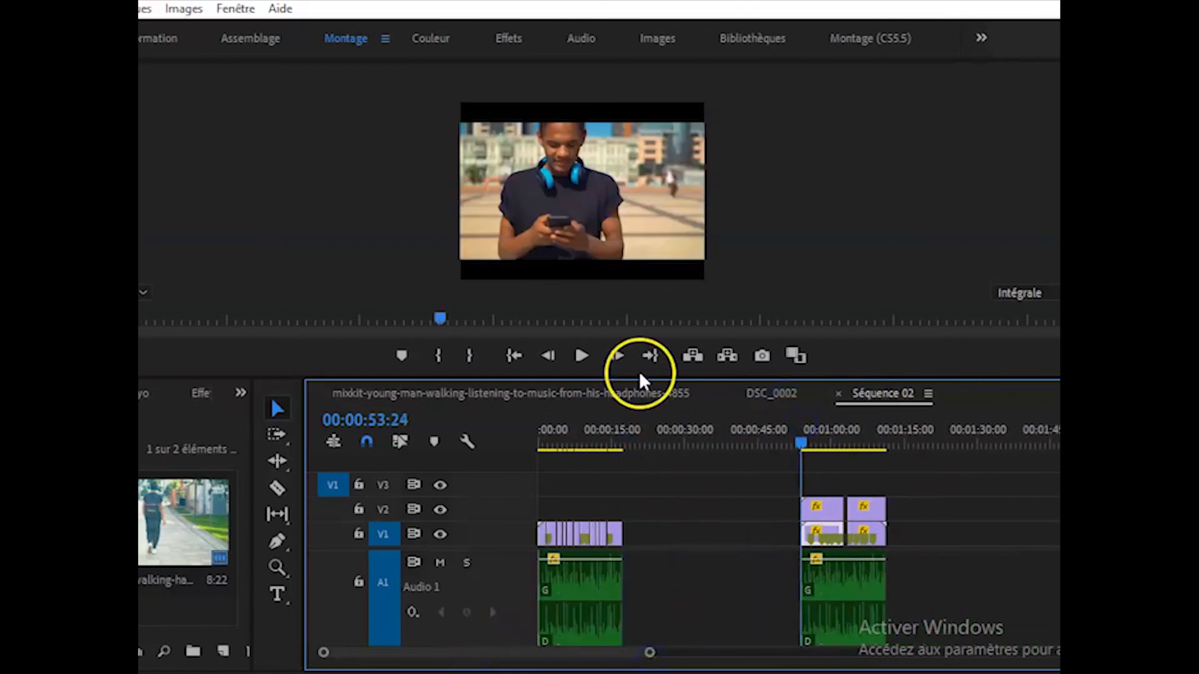
drag(638, 378, 659, 663)
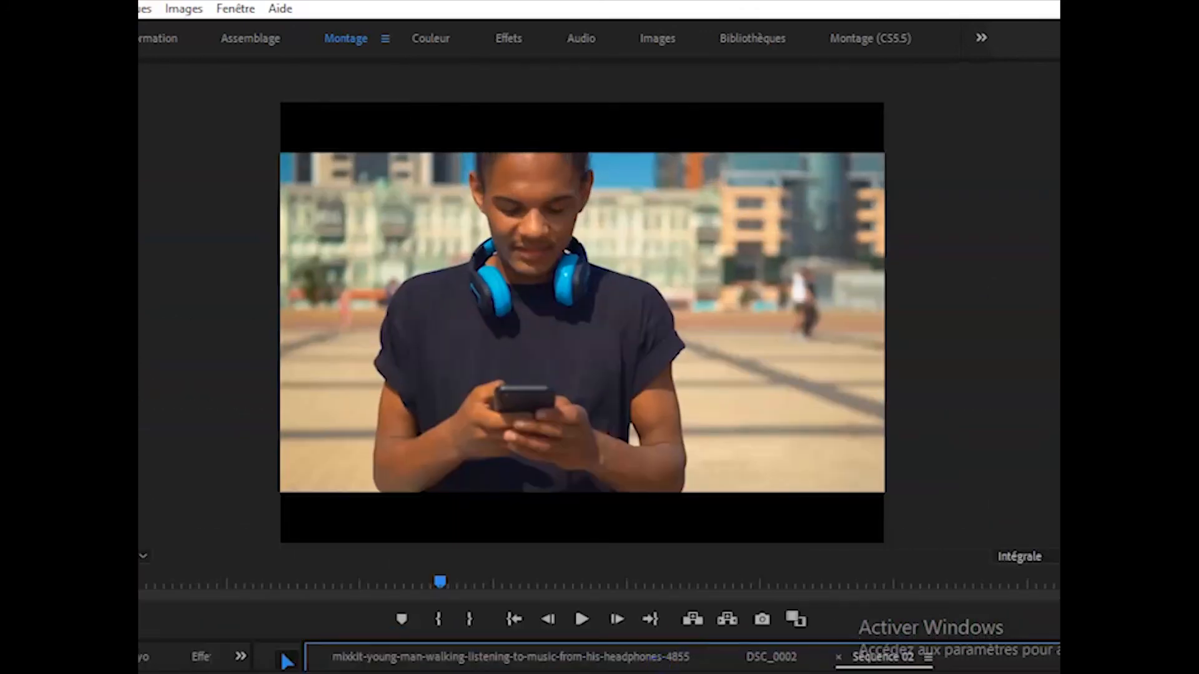
key(space)
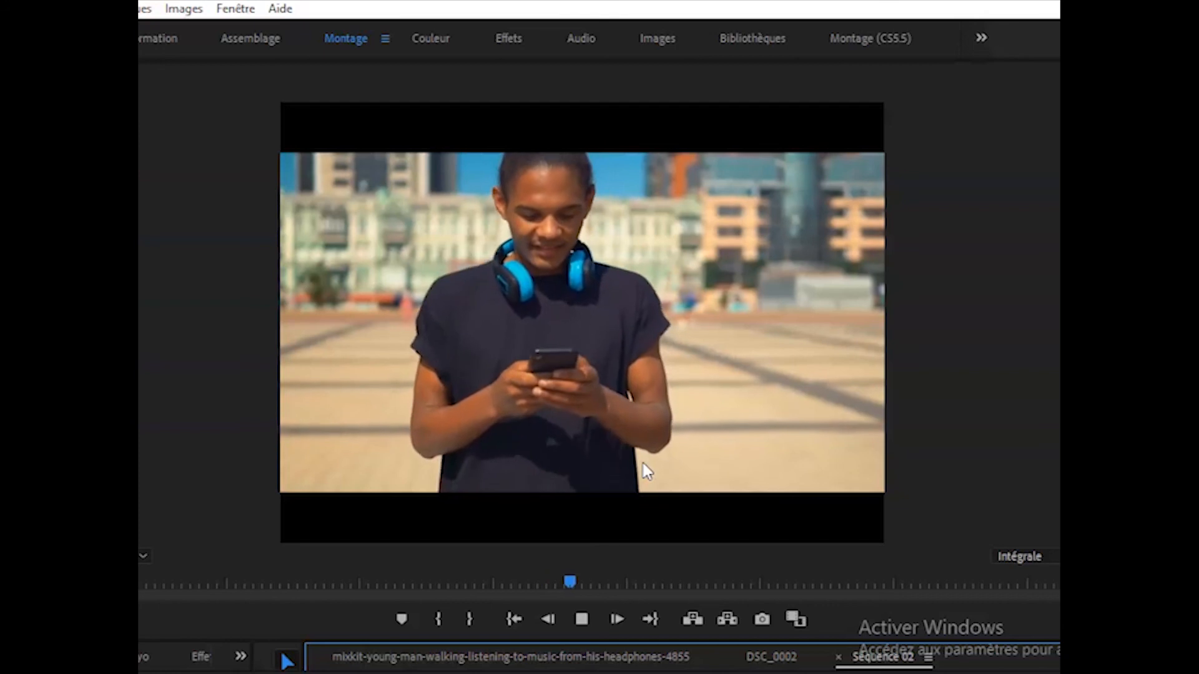
- Go to the third section at 00:02:07:07 and play it to its end in the enlarged program monitor
key(space)
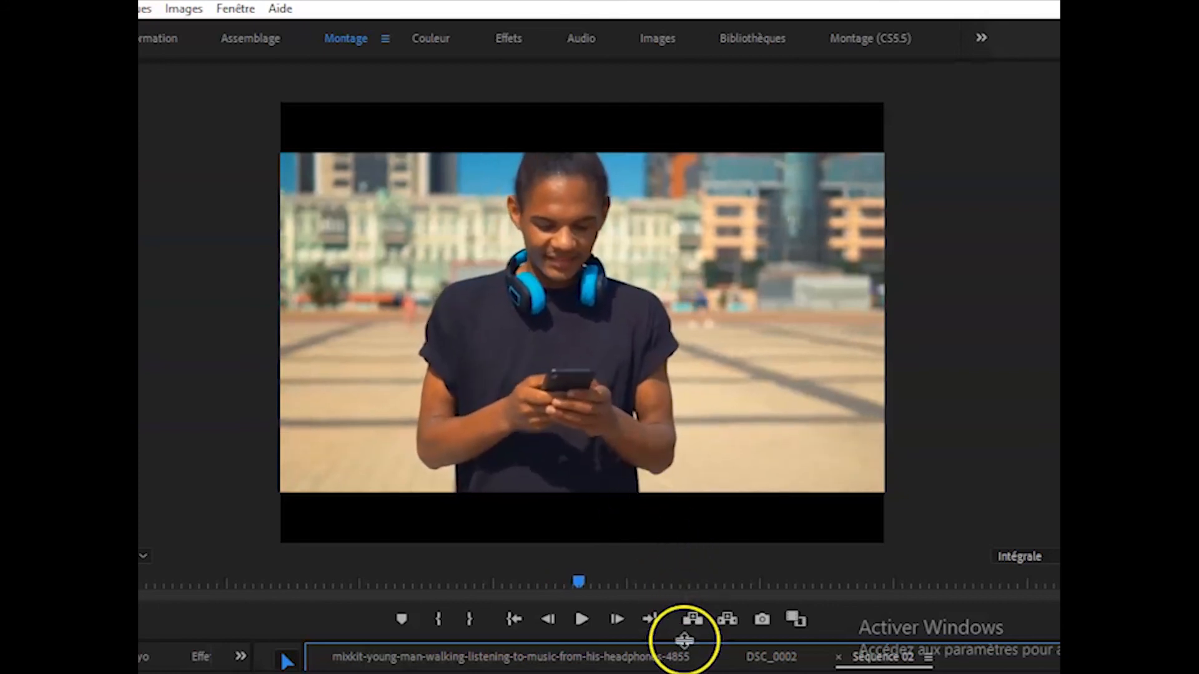
drag(683, 642, 678, 397)
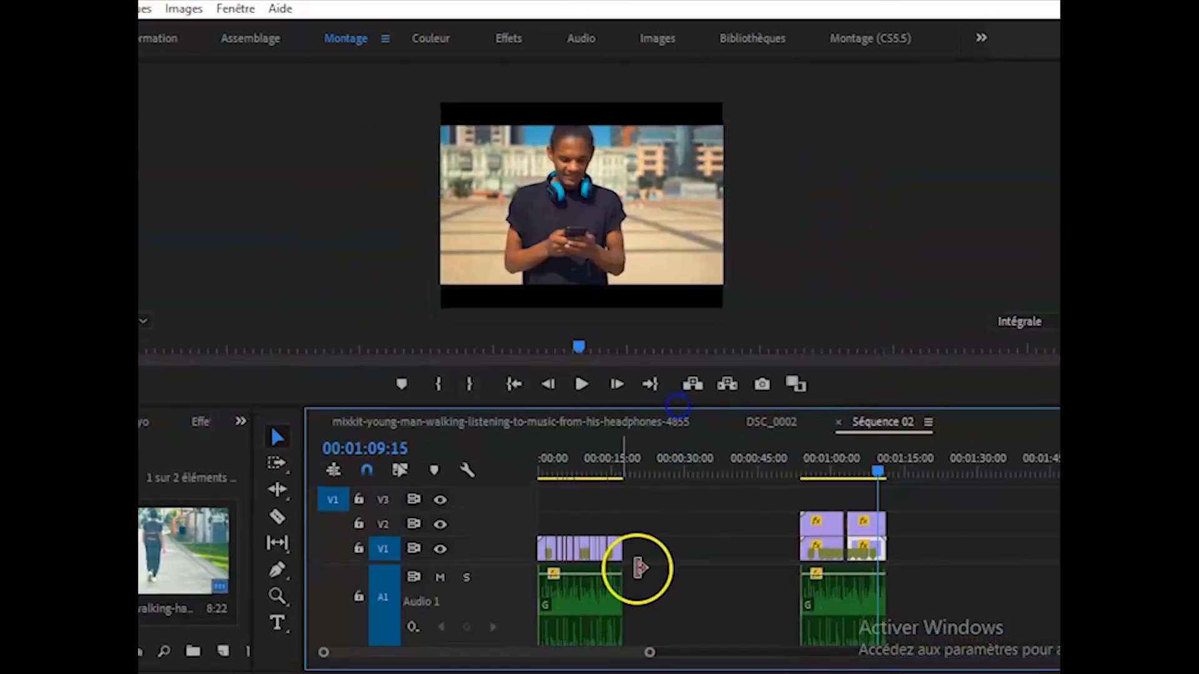
mouse_move(650, 652)
mouse_down()
mouse_move(796, 652)
mouse_move(660, 653)
mouse_up()
click(824, 471)
click(812, 666)
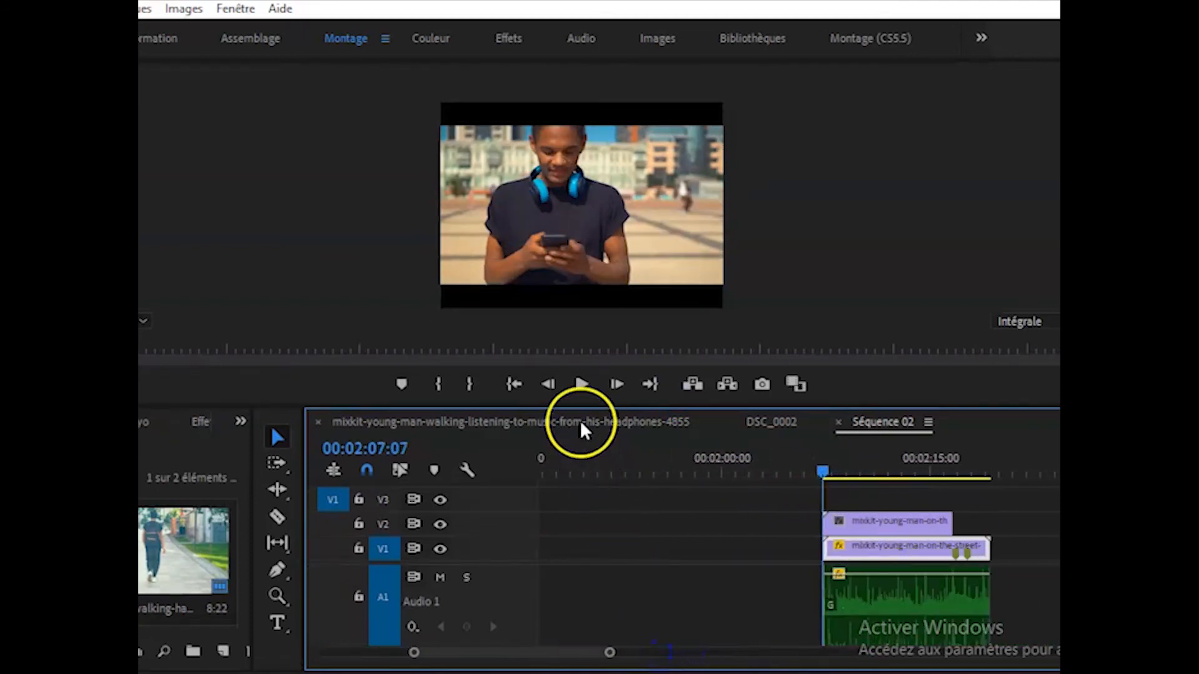
drag(578, 409, 575, 671)
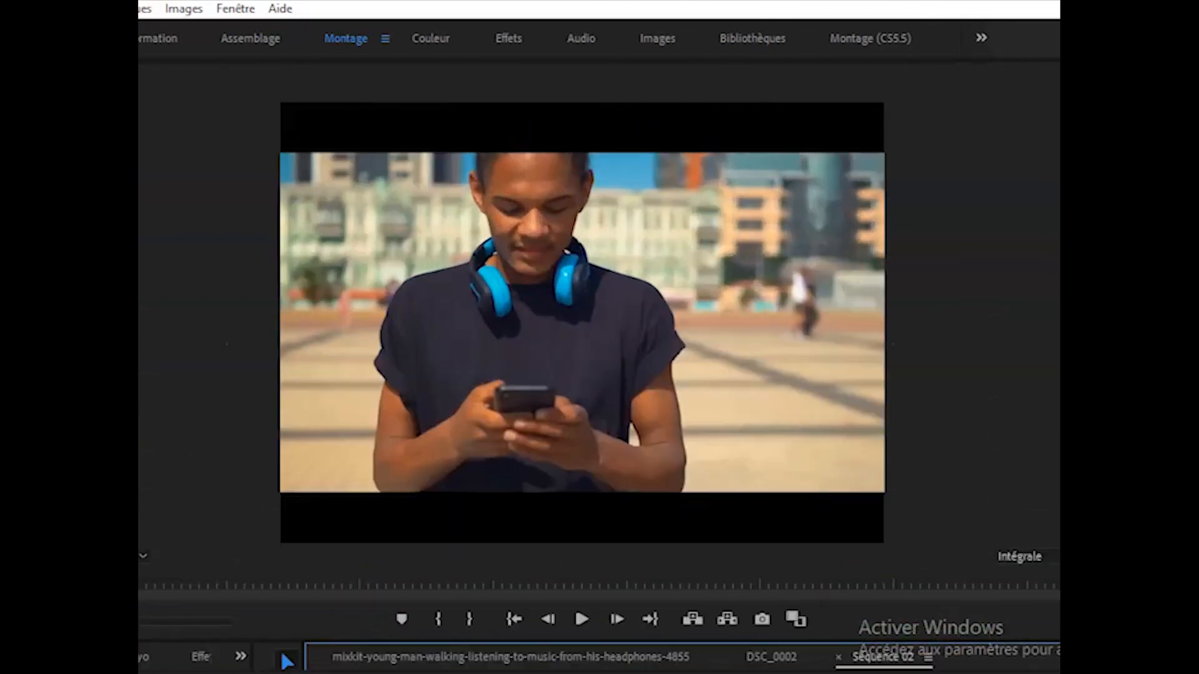
key(space)
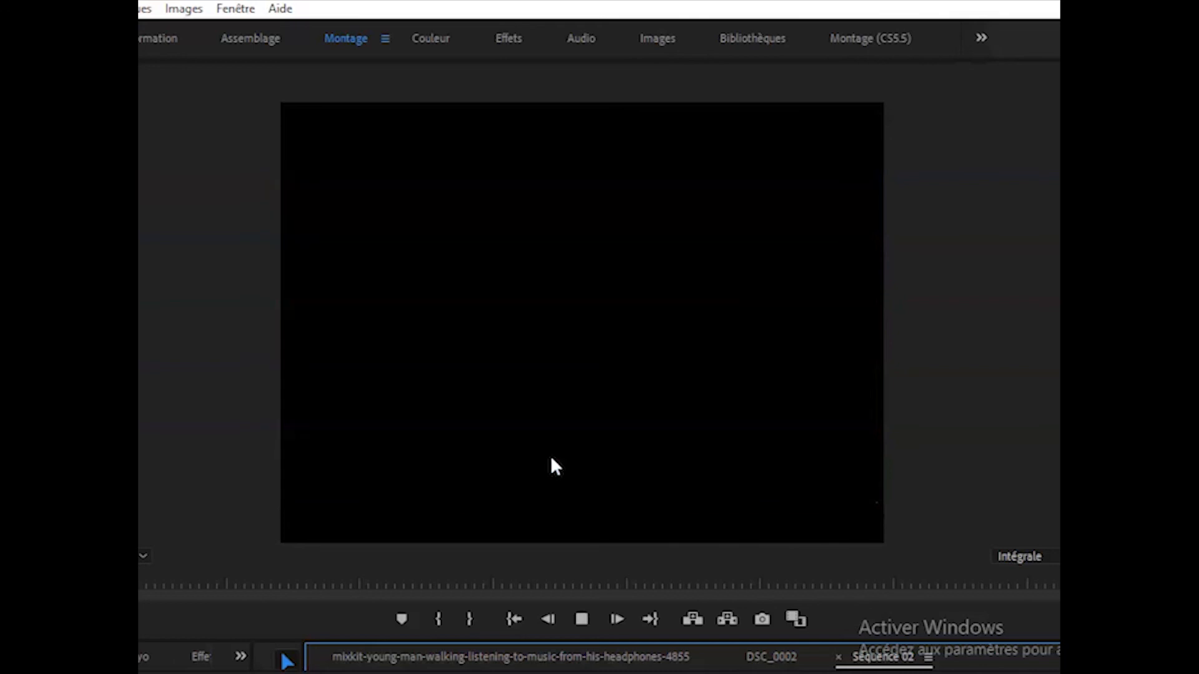
click(582, 625)
- Shrink the program monitor to reveal the timeline tracks and return the playhead to 00:02:07:07
drag(598, 647, 609, 342)
click(553, 564)
drag(520, 652, 813, 652)
click(831, 446)
click(806, 403)
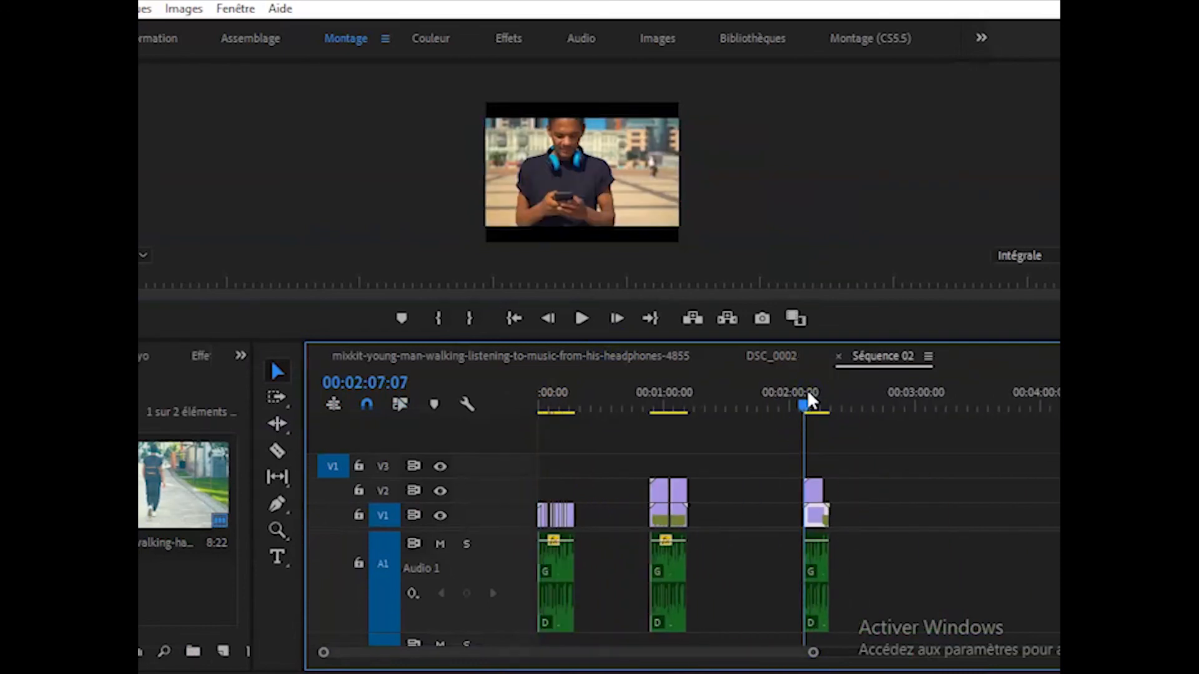
- Delete the phone clip on V2 that starts at 00:01:03:16, just after the short alternating cuts
drag(795, 406, 671, 409)
drag(798, 656, 631, 649)
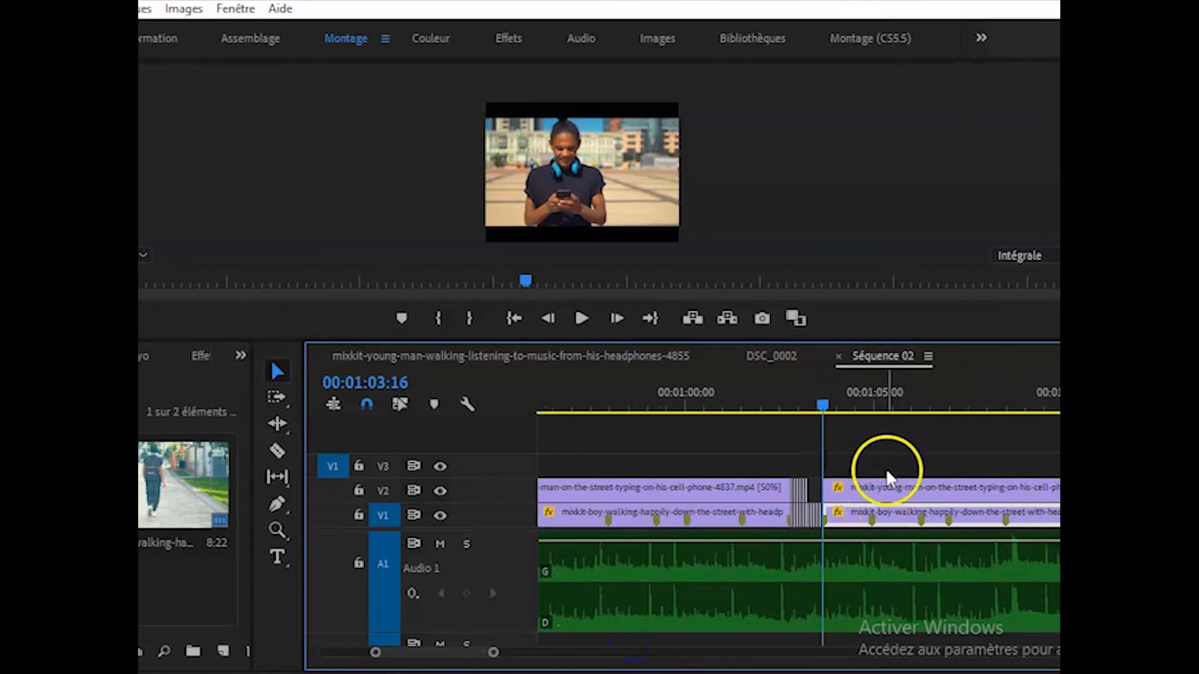
click(856, 496)
mouse_move(492, 653)
mouse_down()
mouse_move(543, 661)
mouse_move(489, 659)
mouse_up()
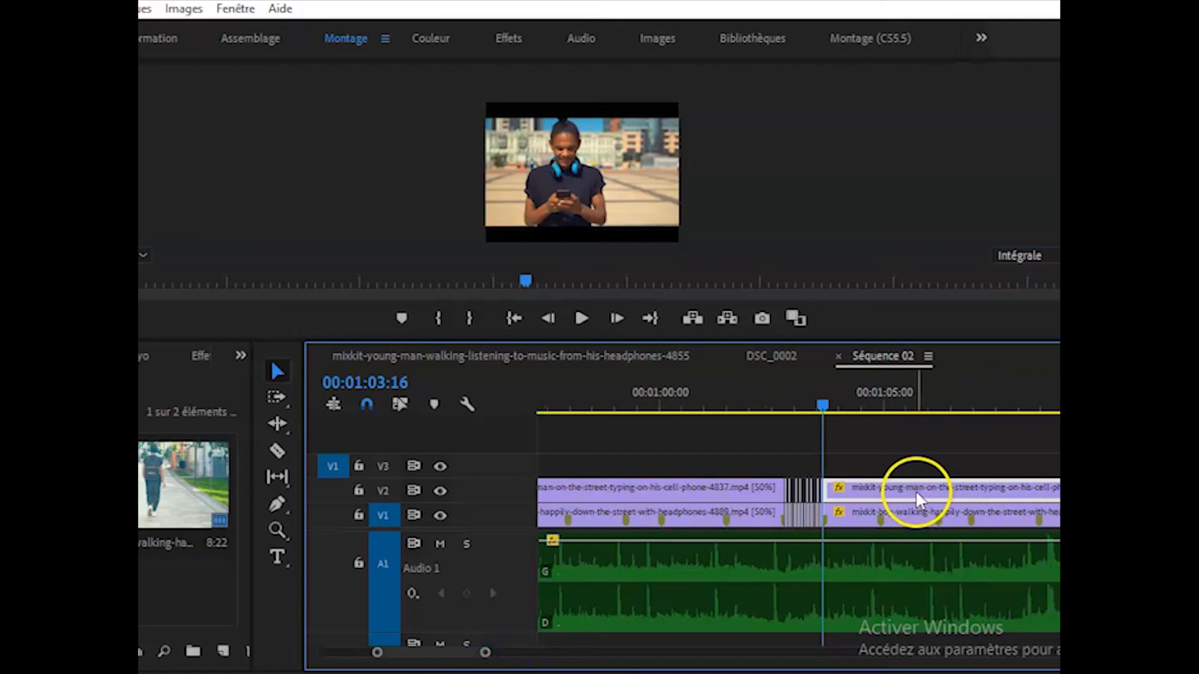
key(Delete)
- Scrub from 00:01:01:05 to 00:01:05:11 to check the change from the phone clip to the walking clip
drag(815, 405, 712, 404)
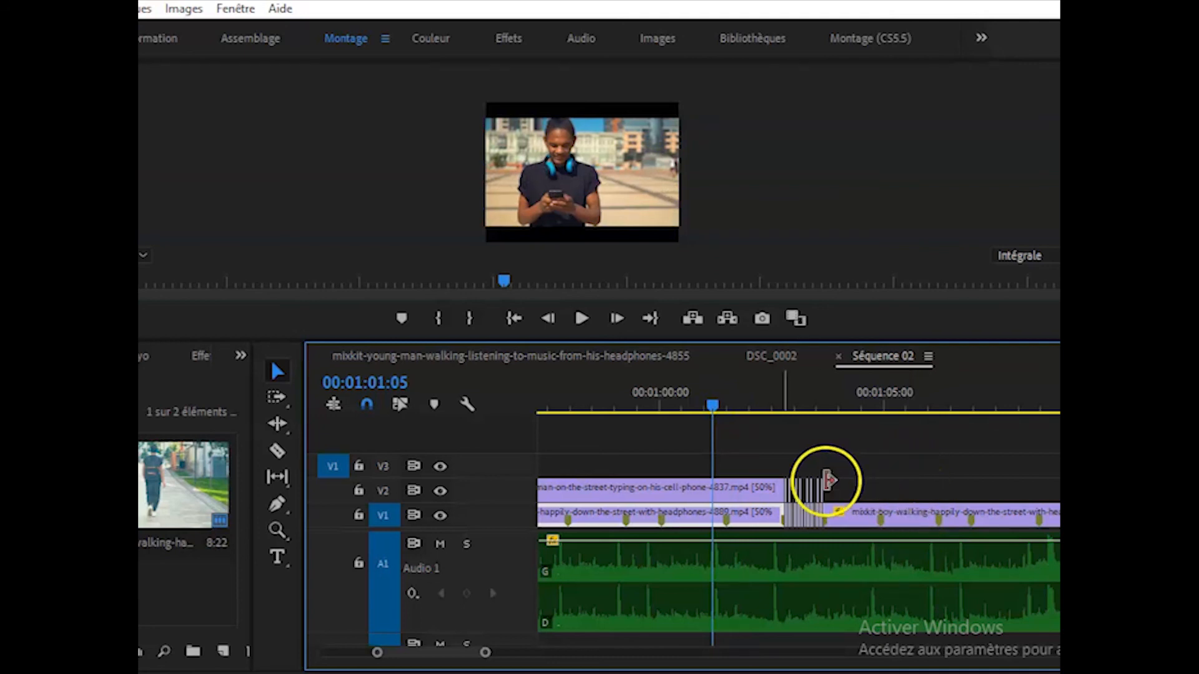
click(741, 491)
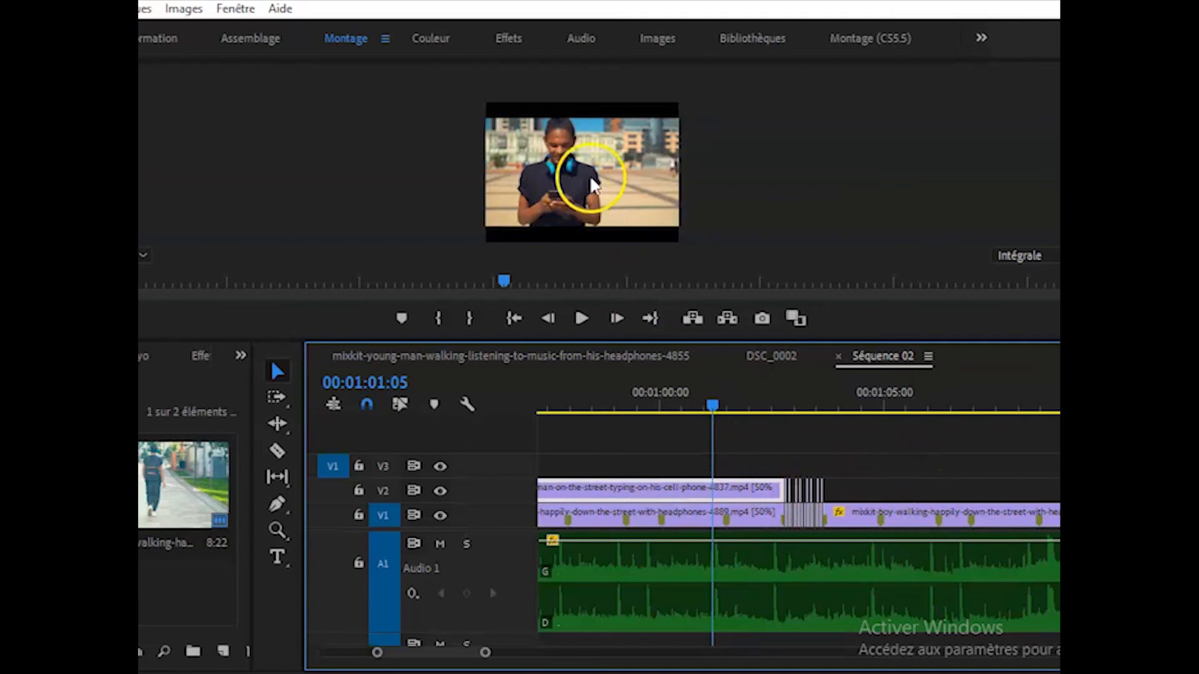
drag(712, 407, 896, 440)
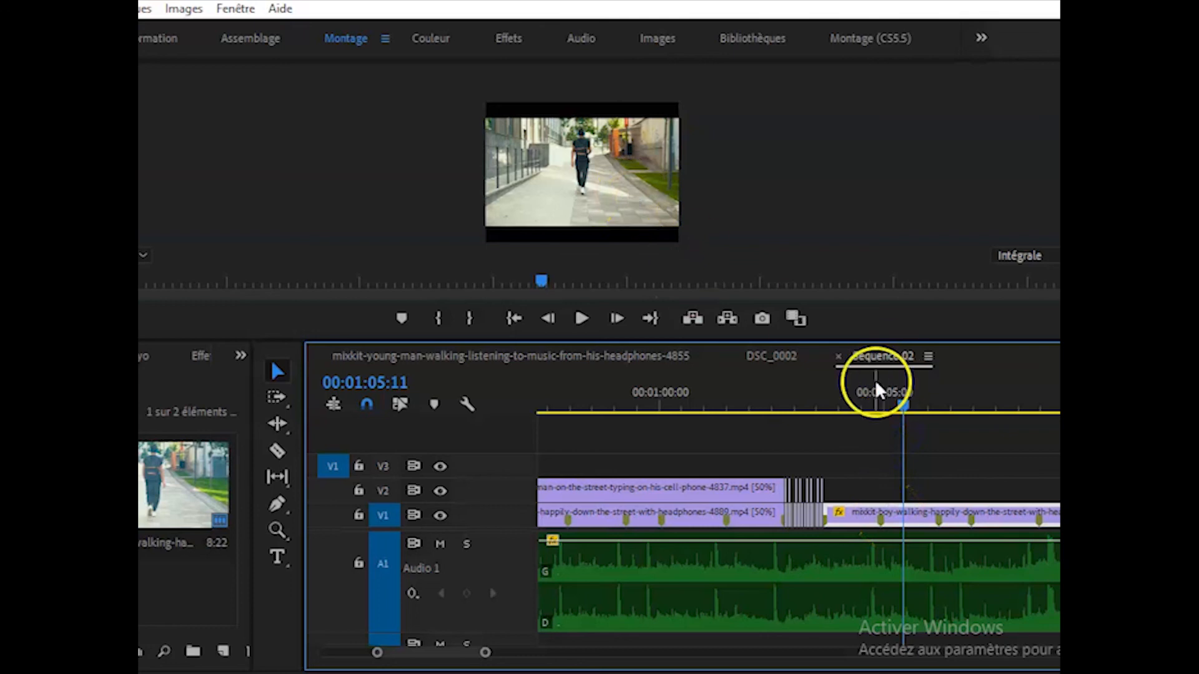
- Play the second section from 00:01:00:11 across the short cuts, leave the playhead at 00:01:04:07 and show all three sections in the timeline
drag(485, 653, 540, 653)
drag(812, 421, 731, 416)
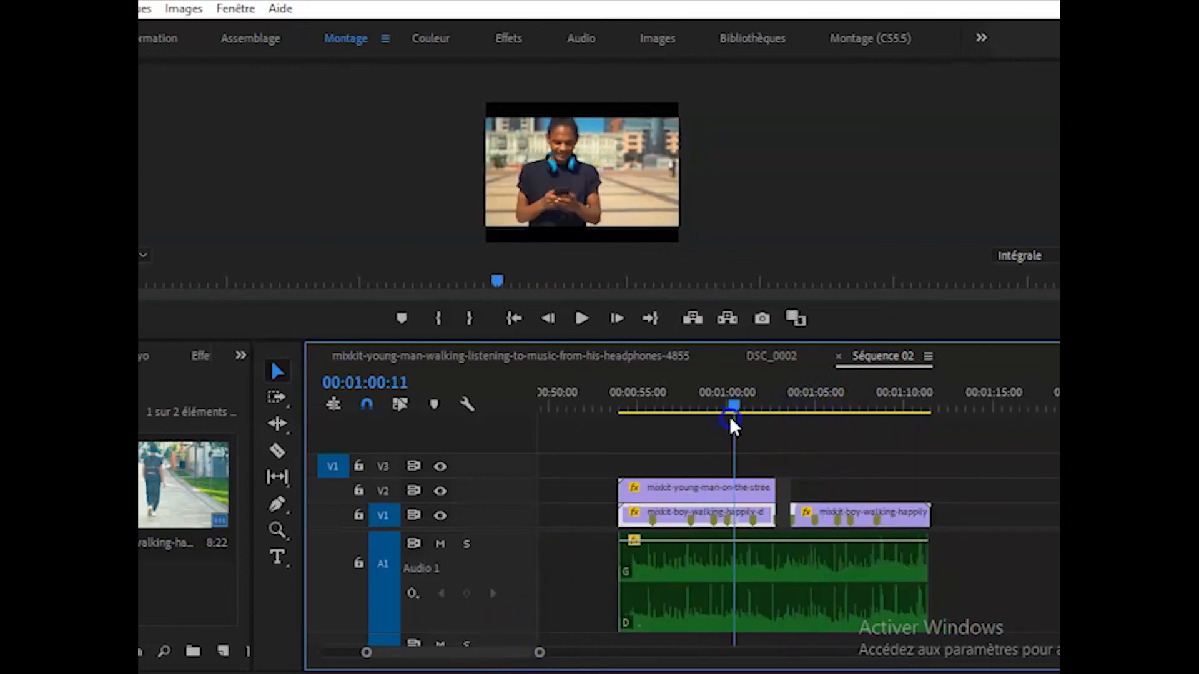
key(space)
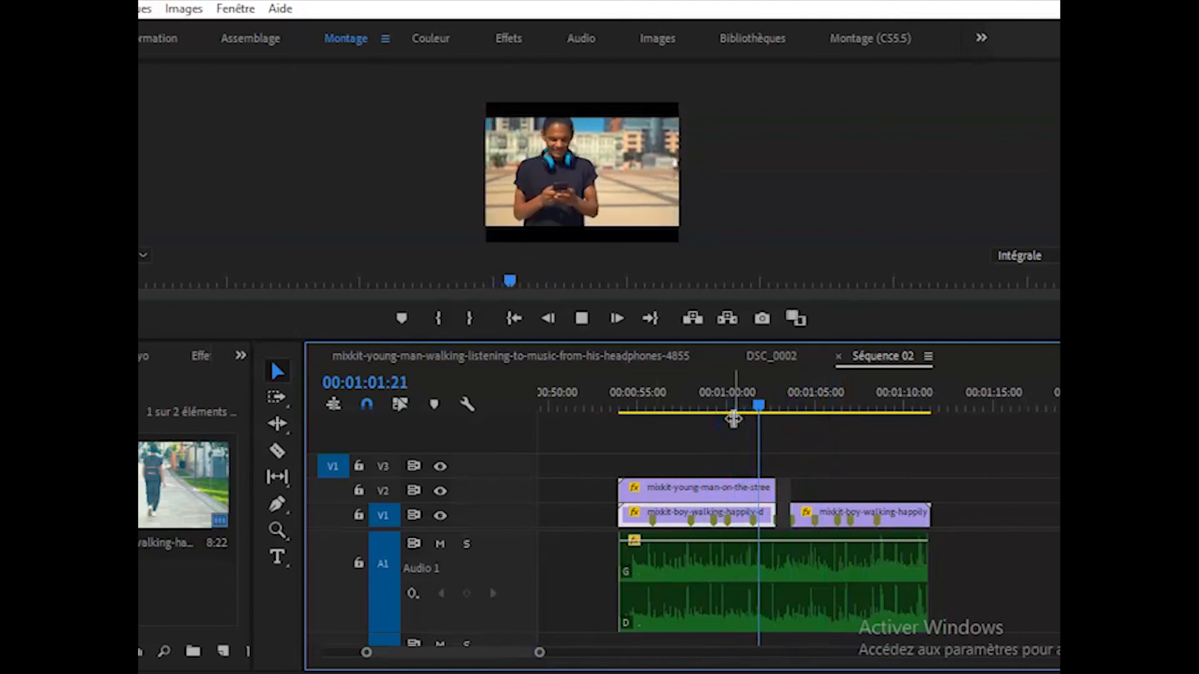
key(space)
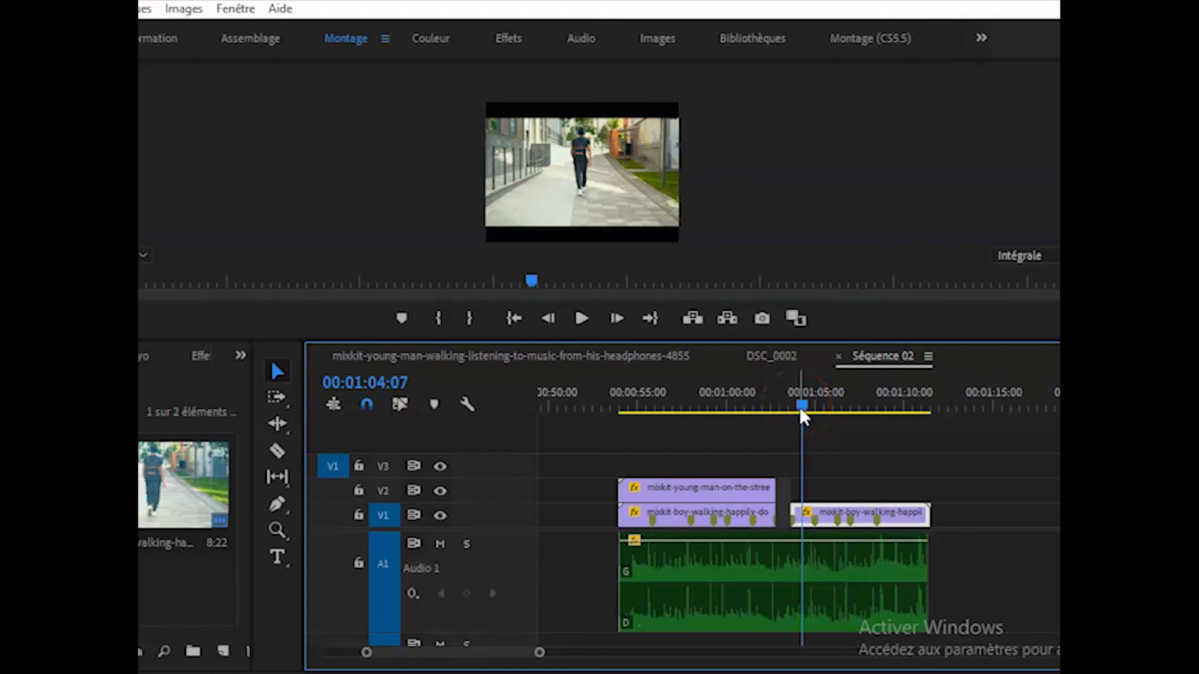
drag(538, 654, 728, 653)
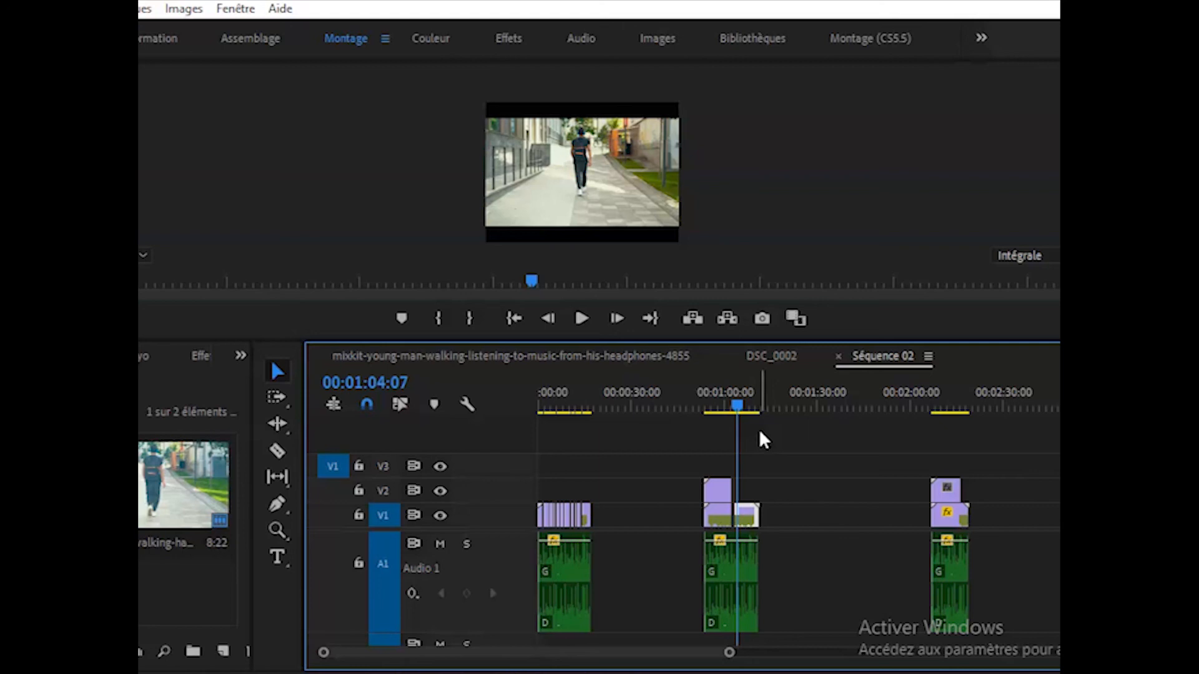
drag(729, 653, 762, 652)
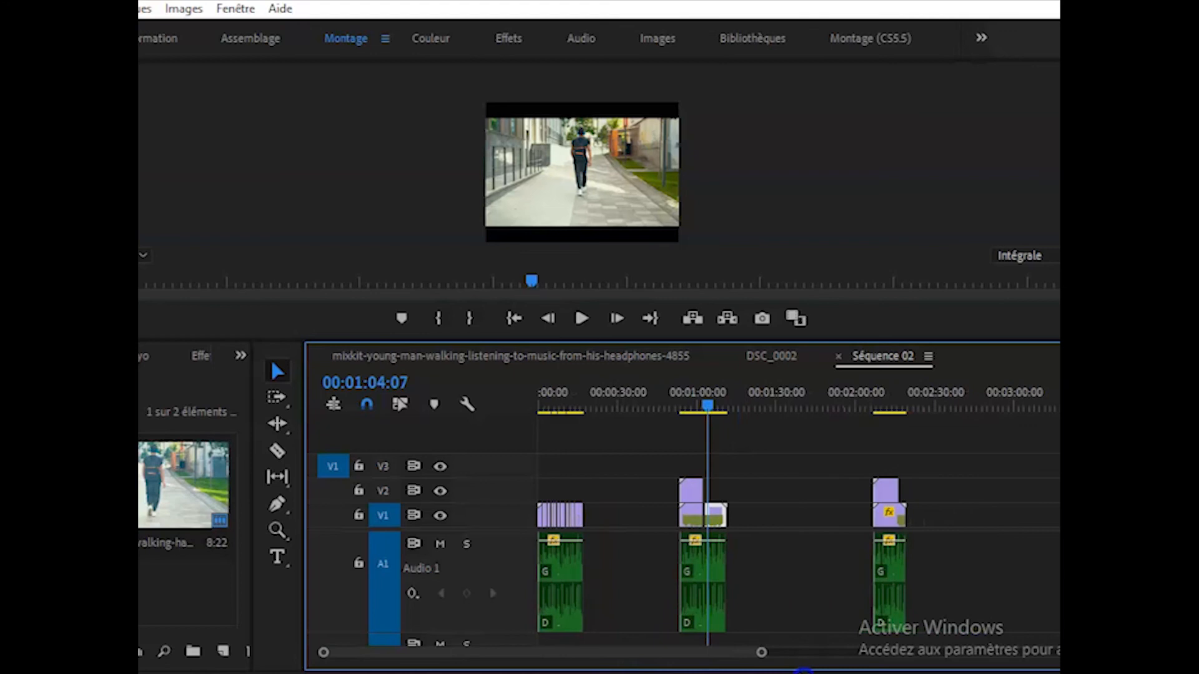